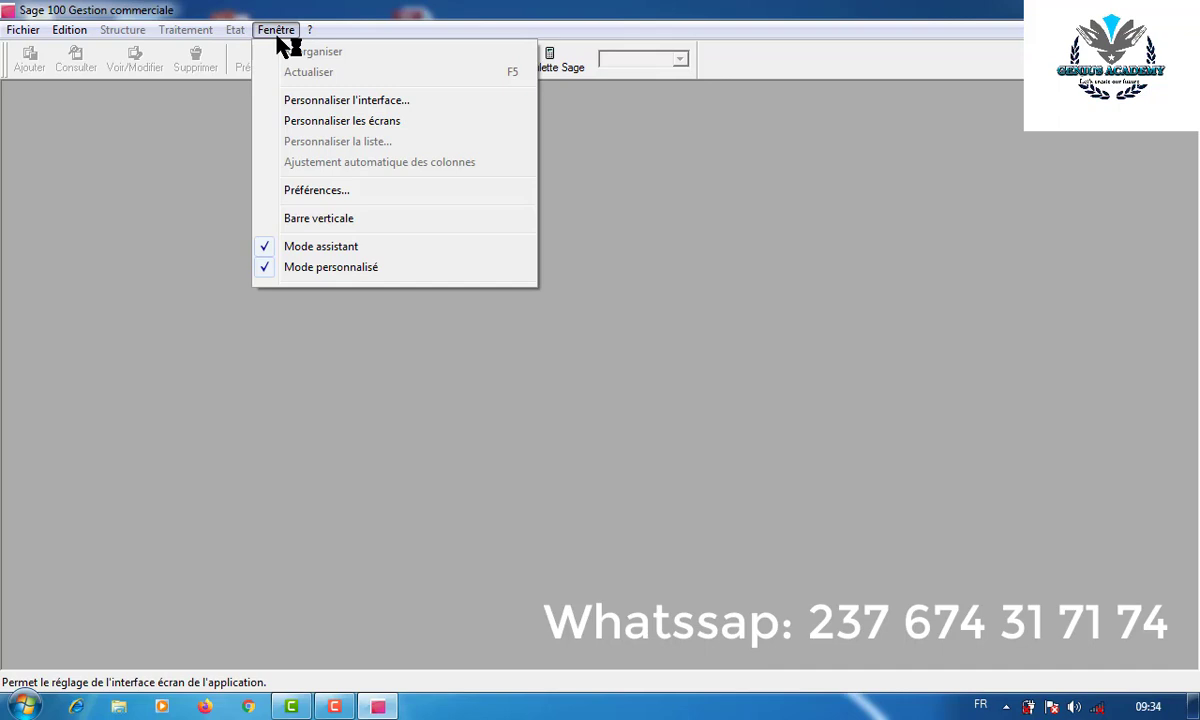
- Choose Fichier > Nouveau to start a new commercial file
{"action": "left_click", "coordinate": [22, 33]}
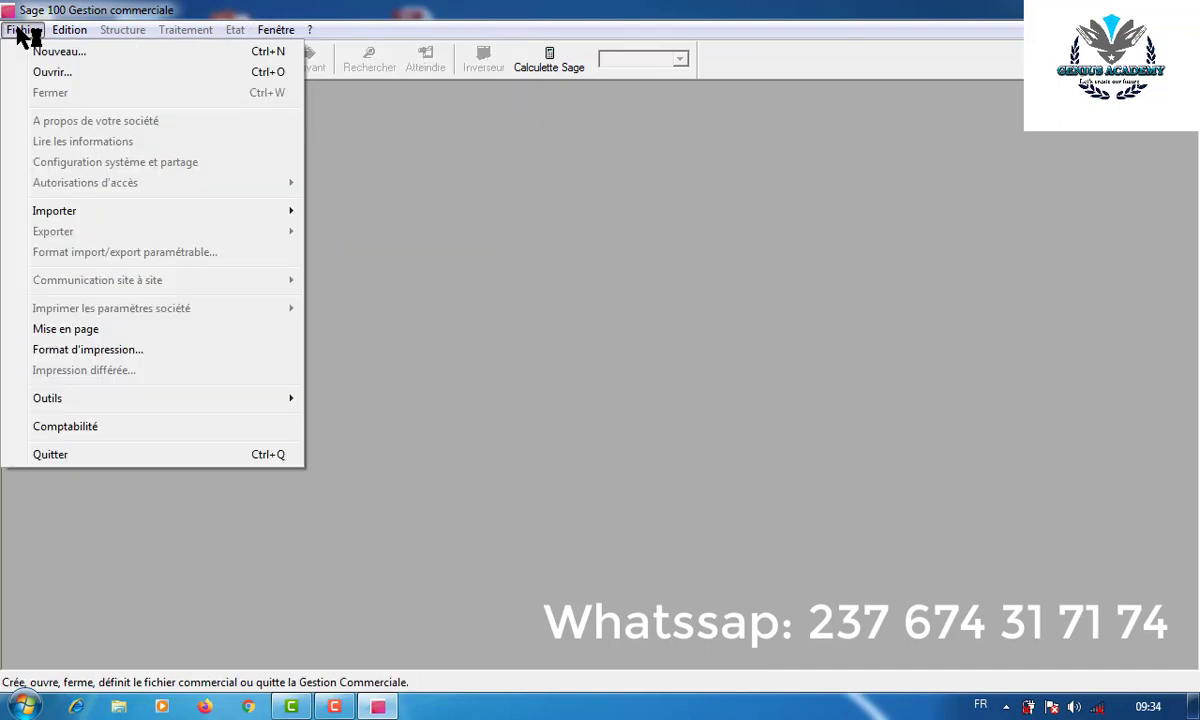
{"action": "left_click", "coordinate": [22, 33]}
{"action": "left_click", "coordinate": [22, 33]}
{"action": "left_click", "coordinate": [270, 30]}
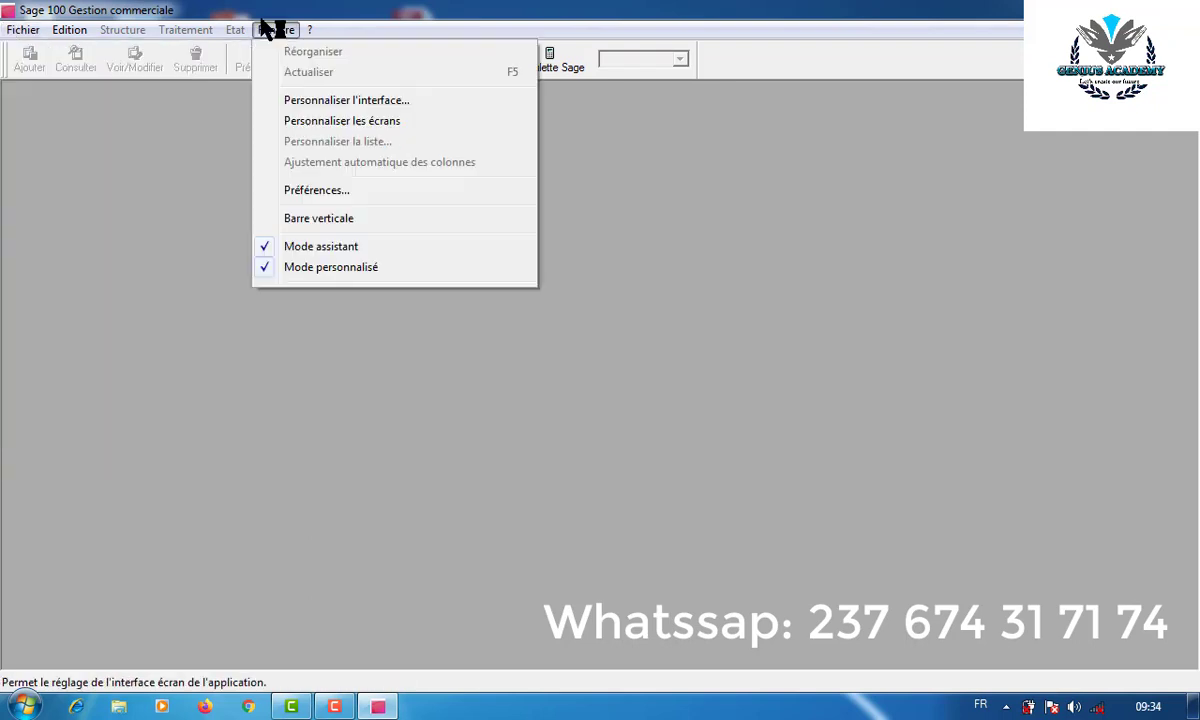
{"action": "mouse_move", "coordinate": [38, 25]}
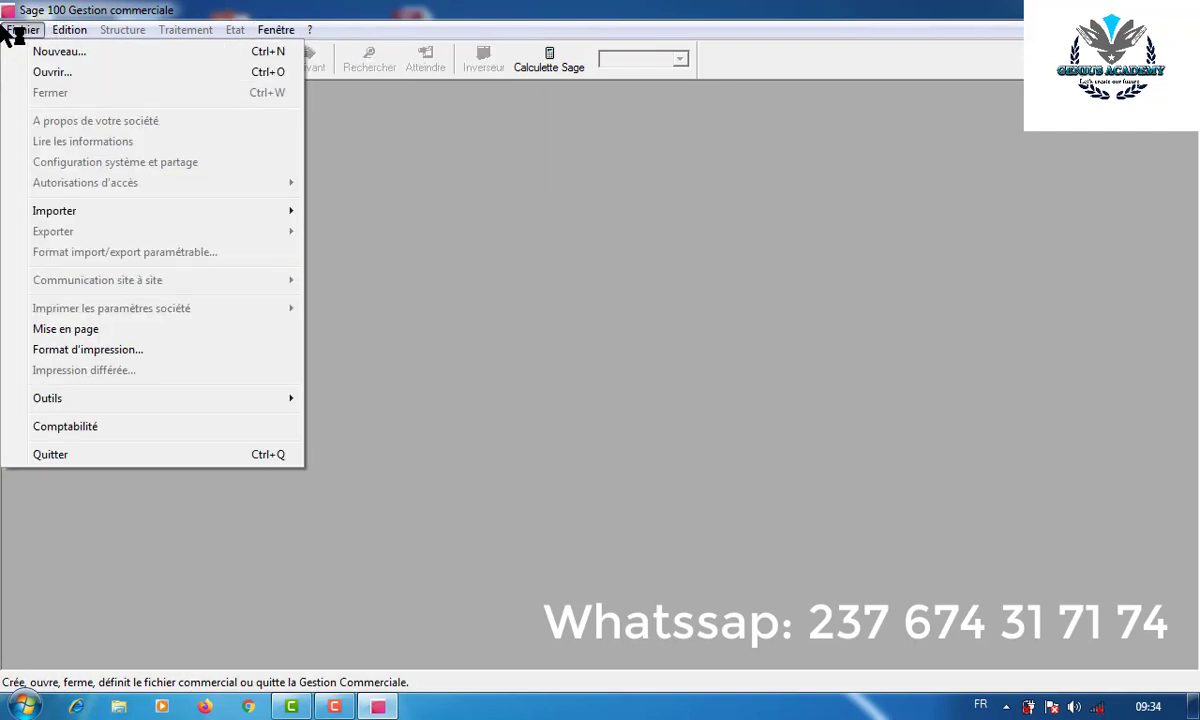
{"action": "left_click", "coordinate": [58, 52]}
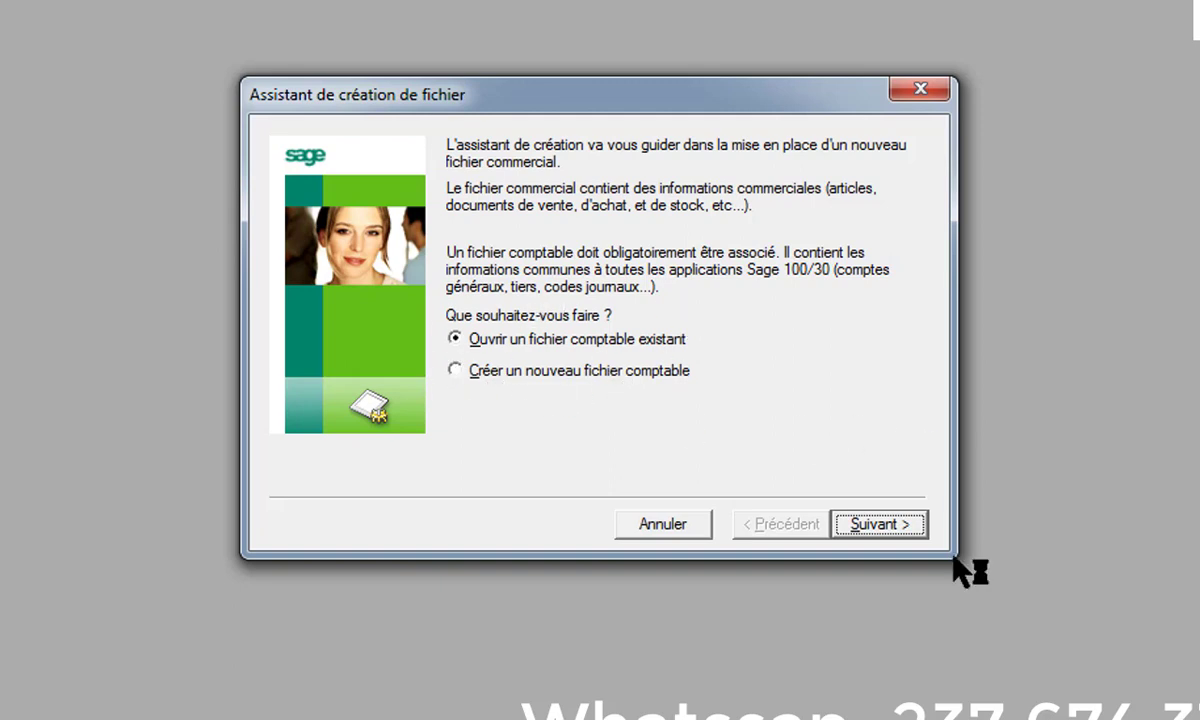
- Pick the ABC SARL accounting file on local drive G: as the file to associate
{"action": "left_click", "coordinate": [878, 525]}
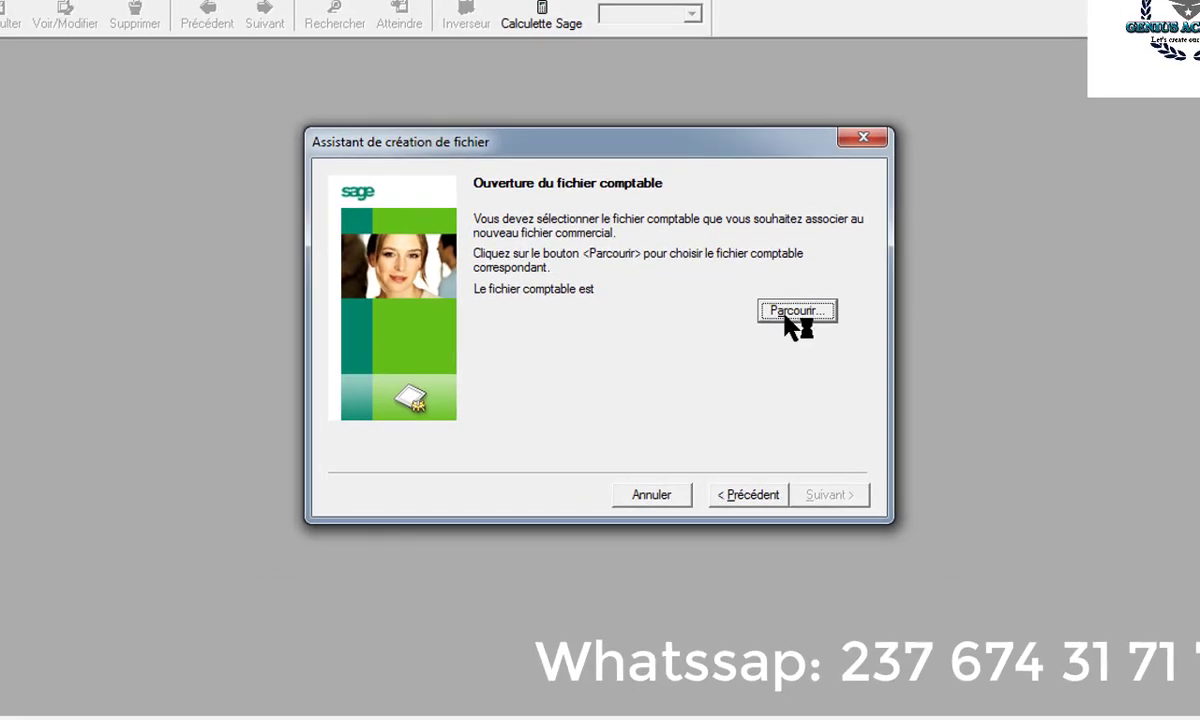
{"action": "left_click", "coordinate": [790, 311]}
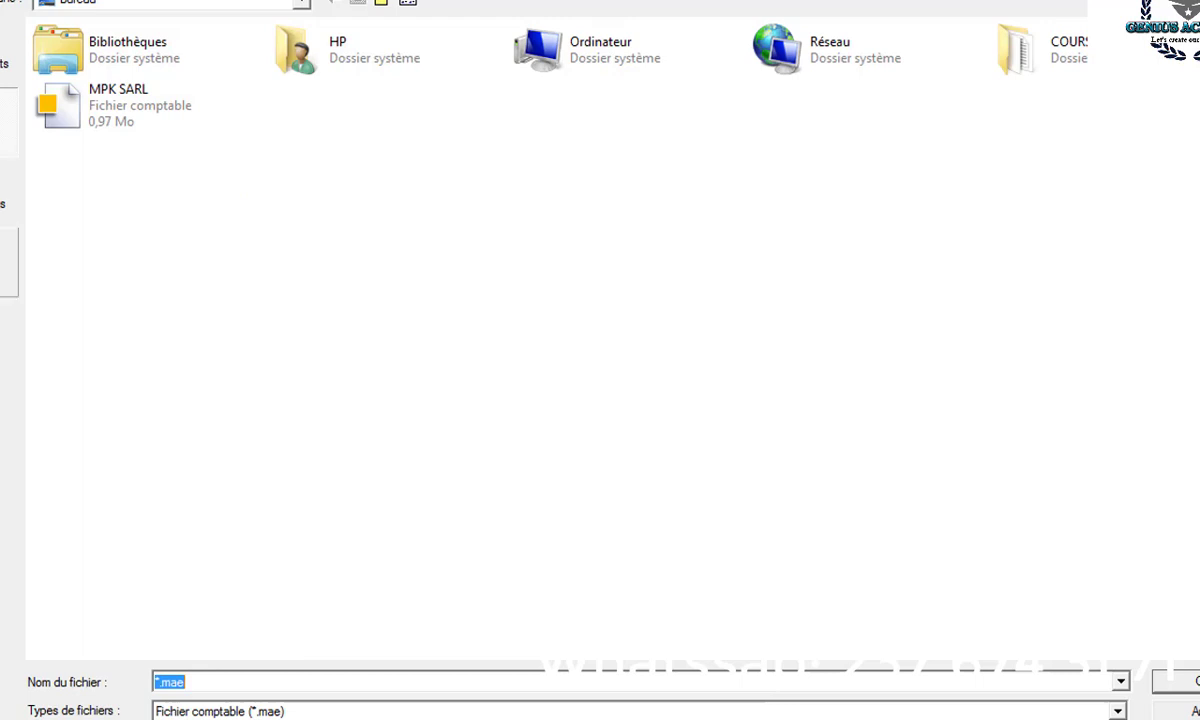
{"action": "left_click", "coordinate": [7, 262]}
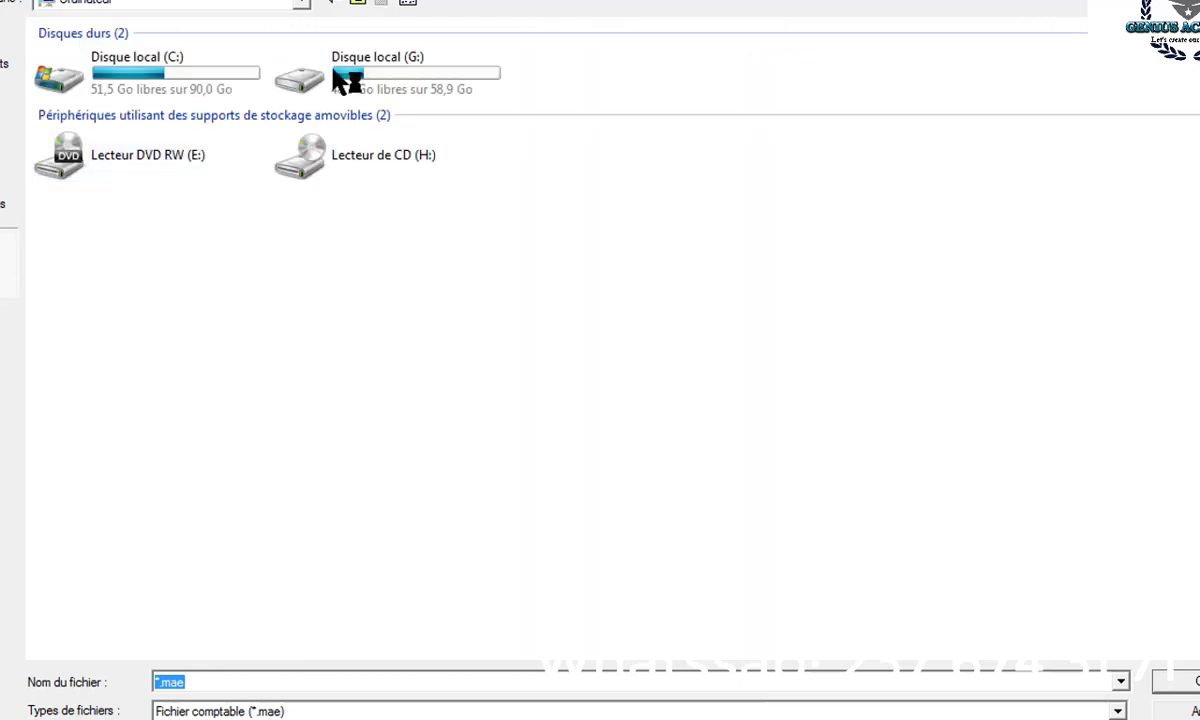
{"action": "double_click", "coordinate": [370, 70]}
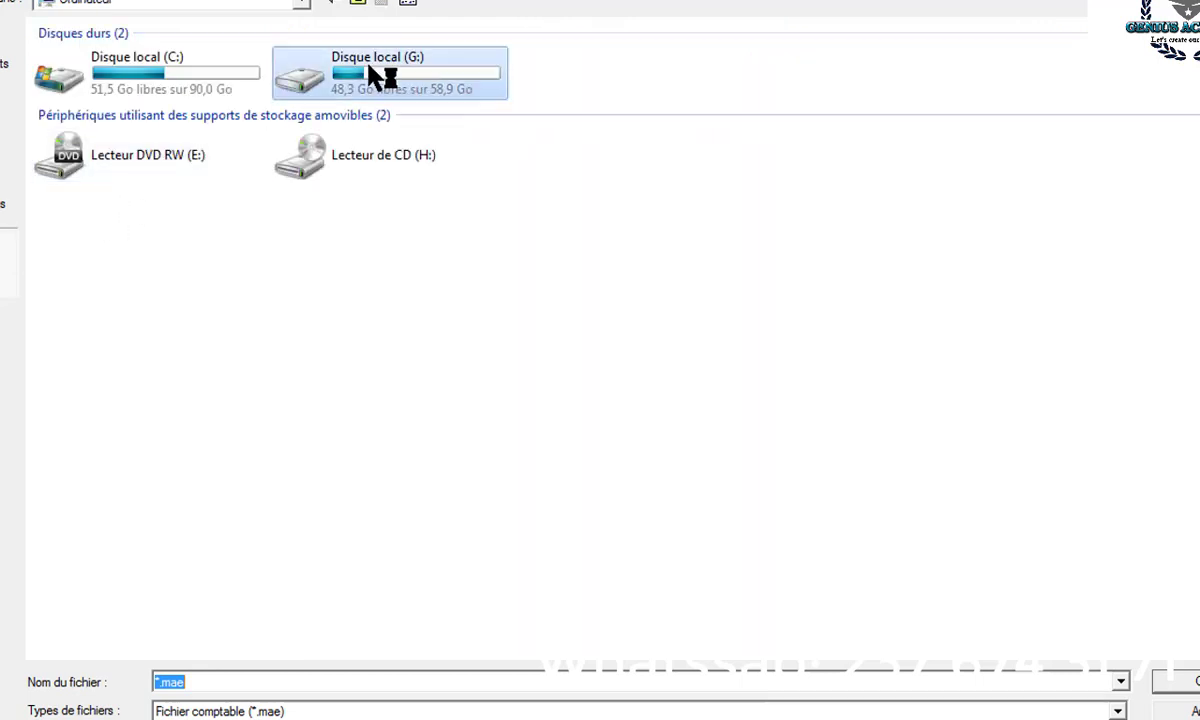
{"action": "double_click", "coordinate": [68, 446]}
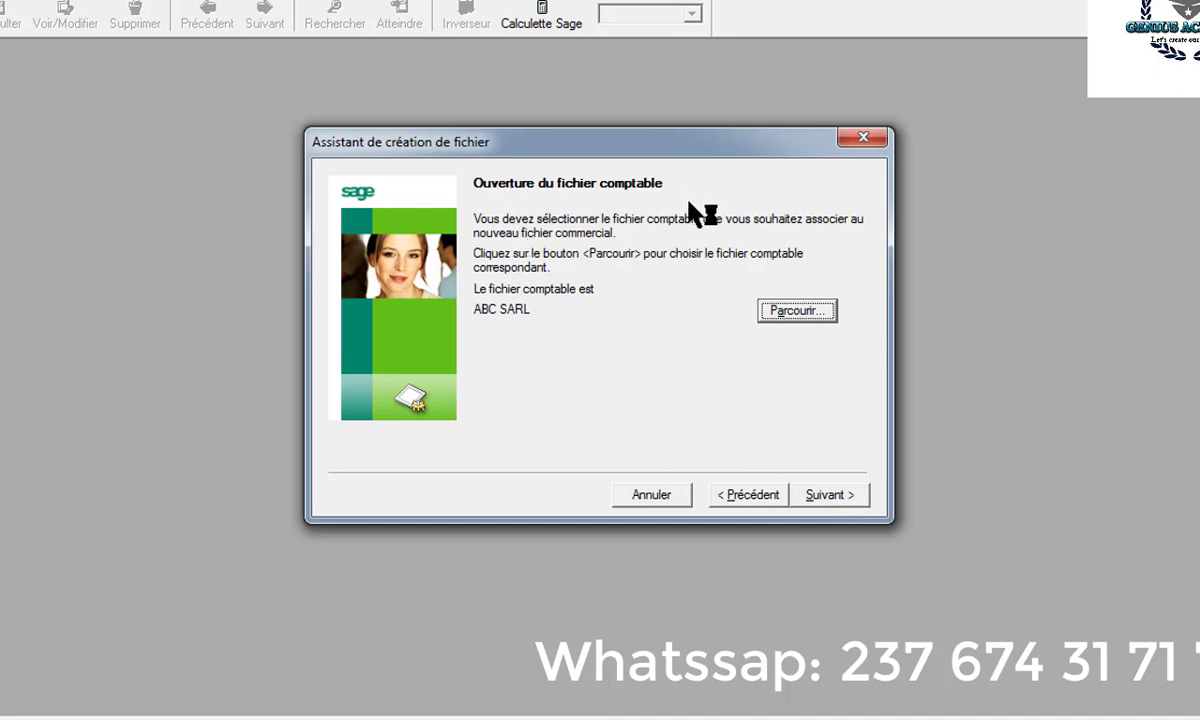
- Accept the company details and choose 'Non, le paramétrage sera défini manuellement'
{"action": "left_click", "coordinate": [815, 500]}
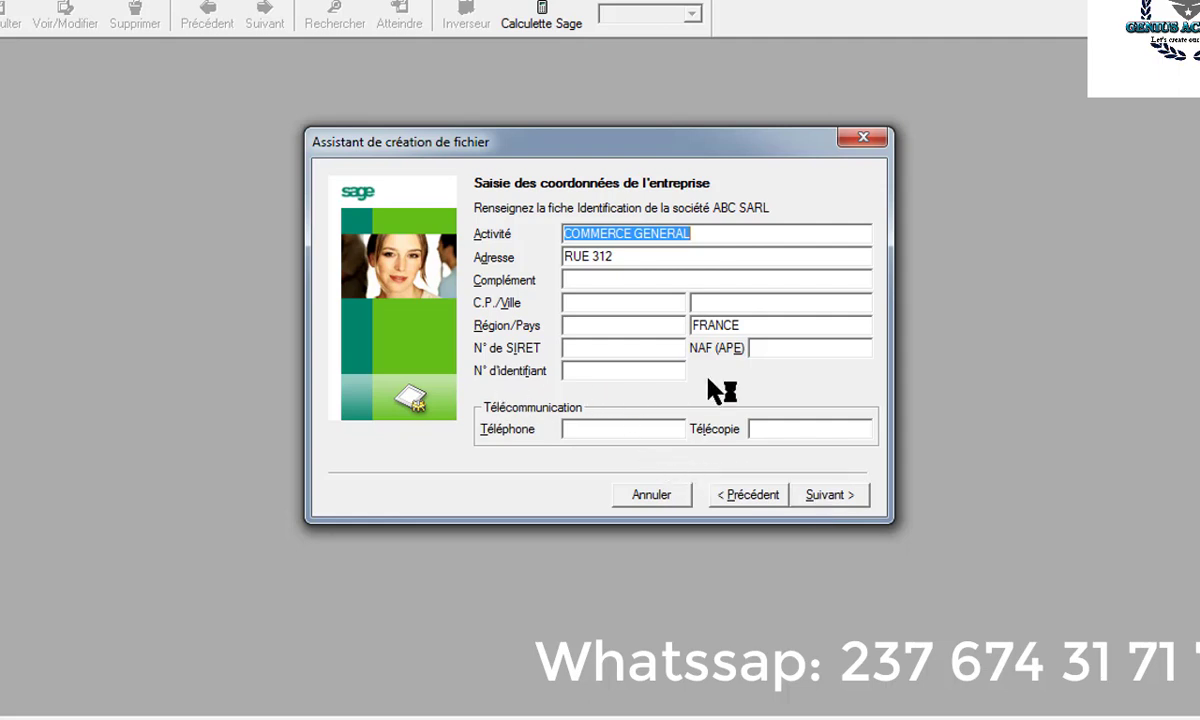
{"action": "left_click", "coordinate": [846, 495]}
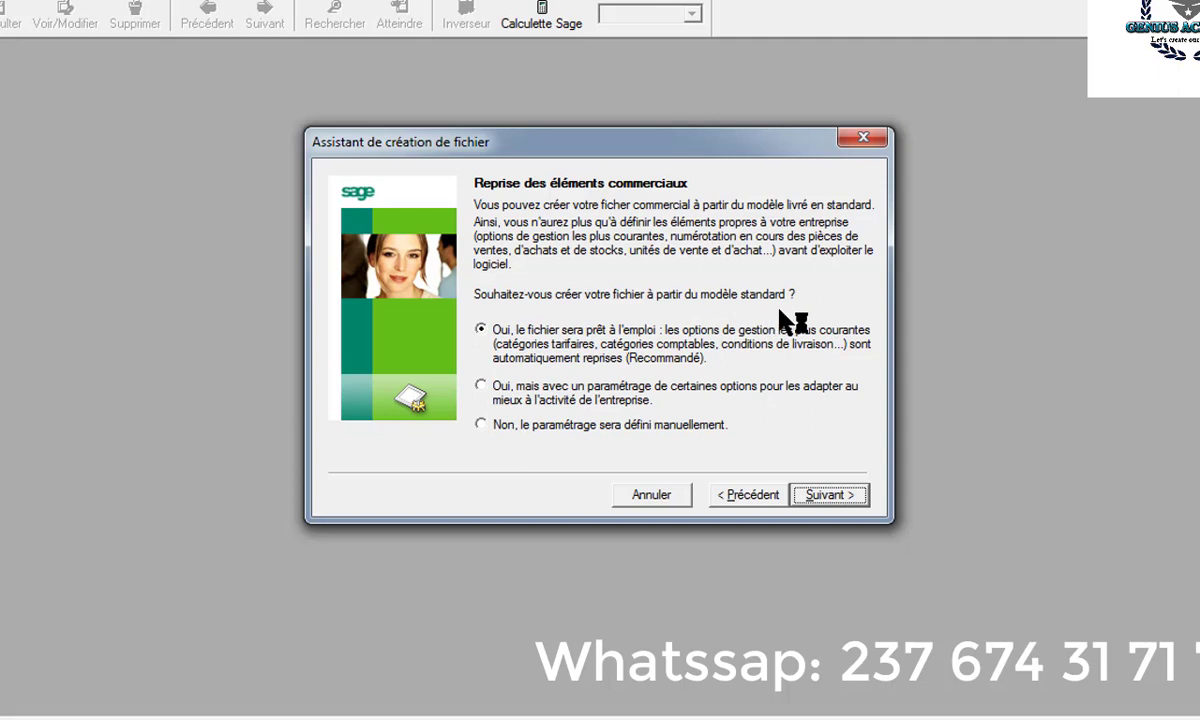
{"action": "left_click", "coordinate": [482, 425]}
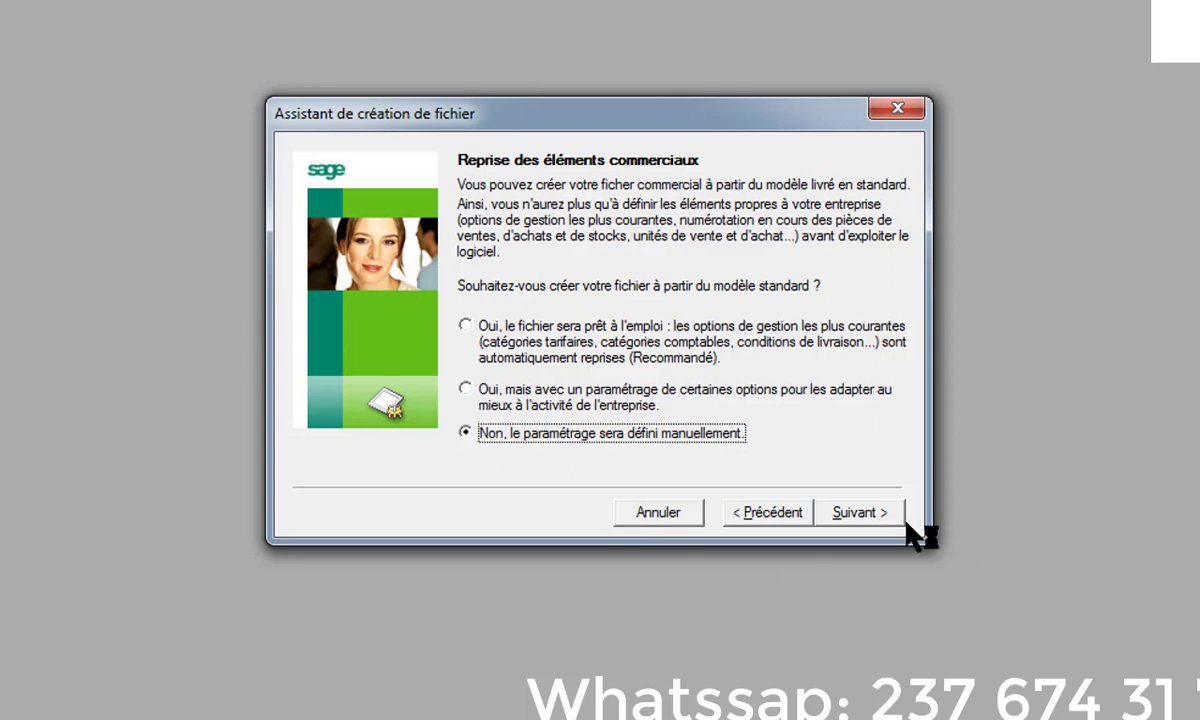
{"action": "left_click", "coordinate": [858, 514]}
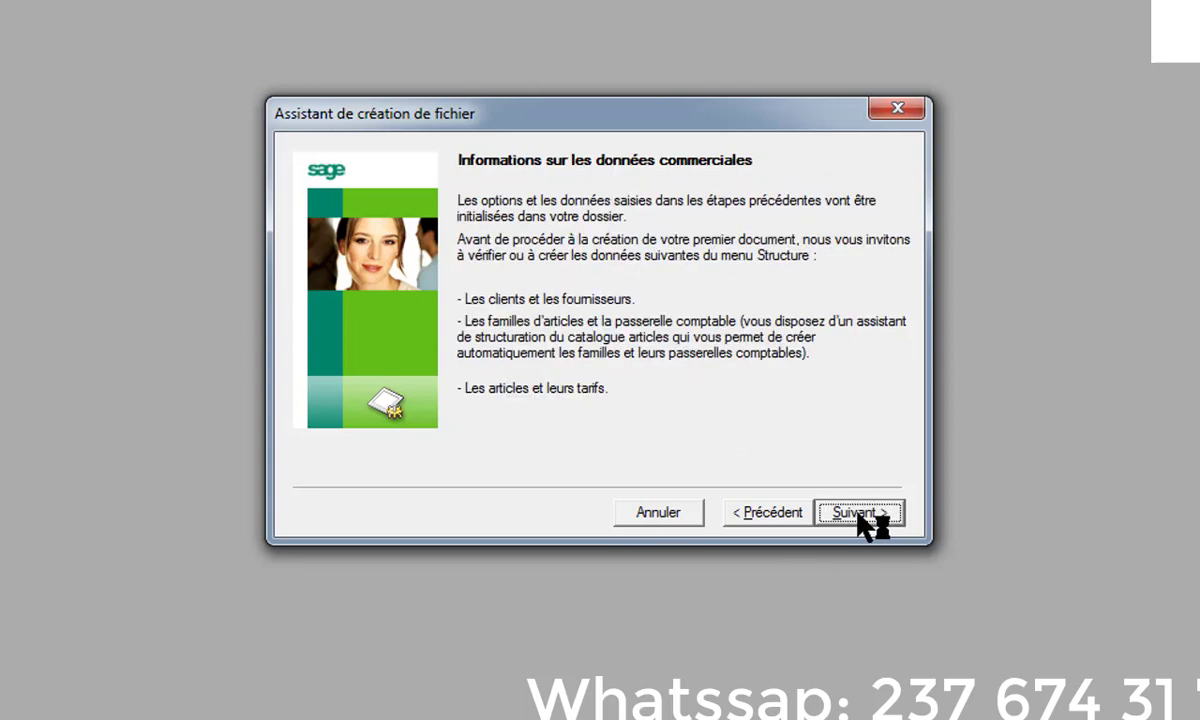
{"action": "left_click", "coordinate": [858, 514]}
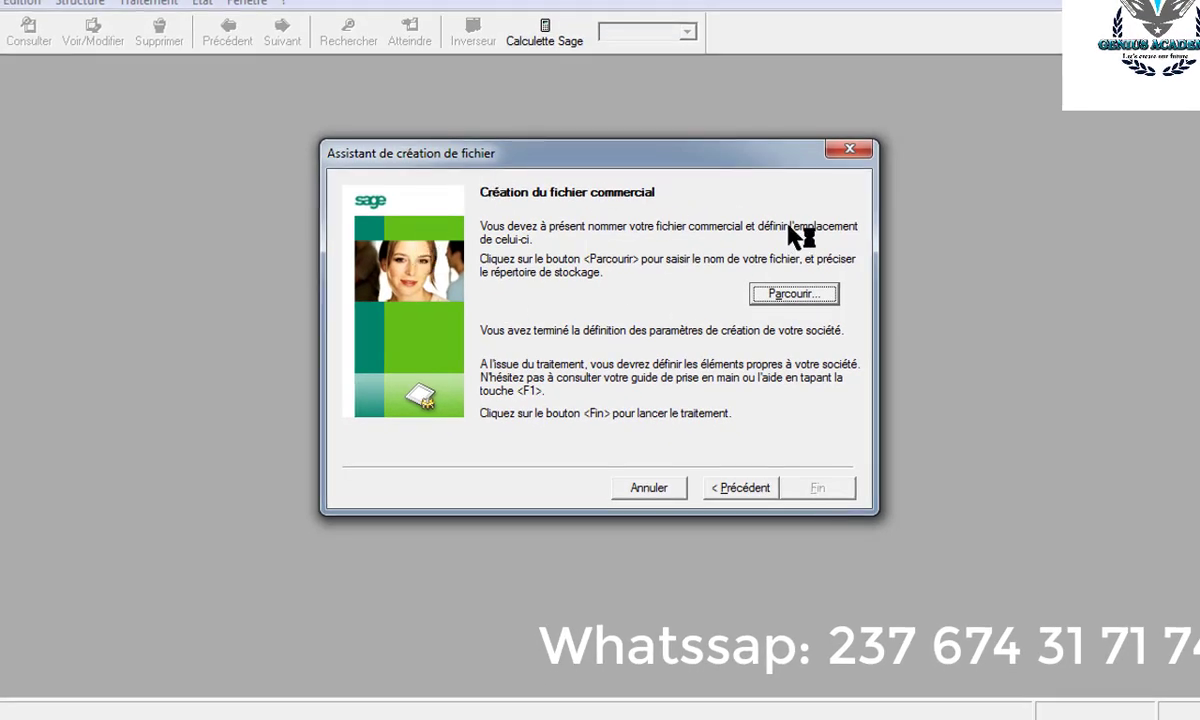
- Save the new commercial file as ABC SARL on the Desktop
{"action": "left_click", "coordinate": [790, 296]}
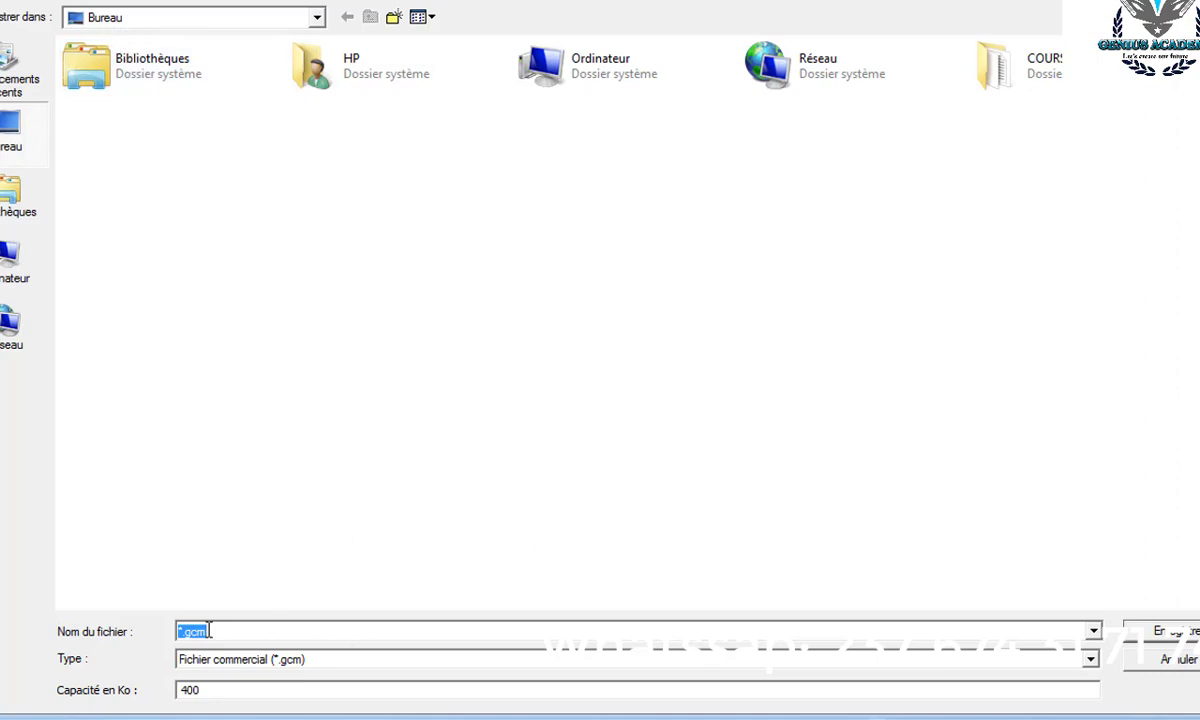
{"action": "type", "text": "ABC"}
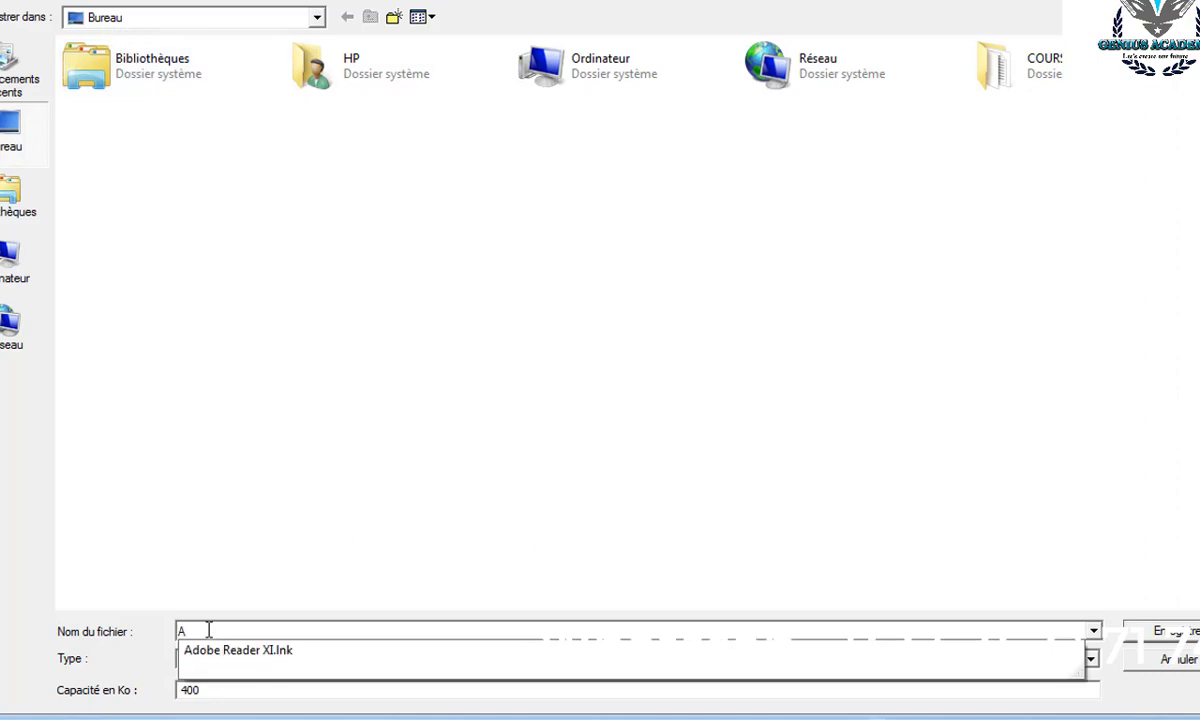
{"action": "type", "text": " SARL"}
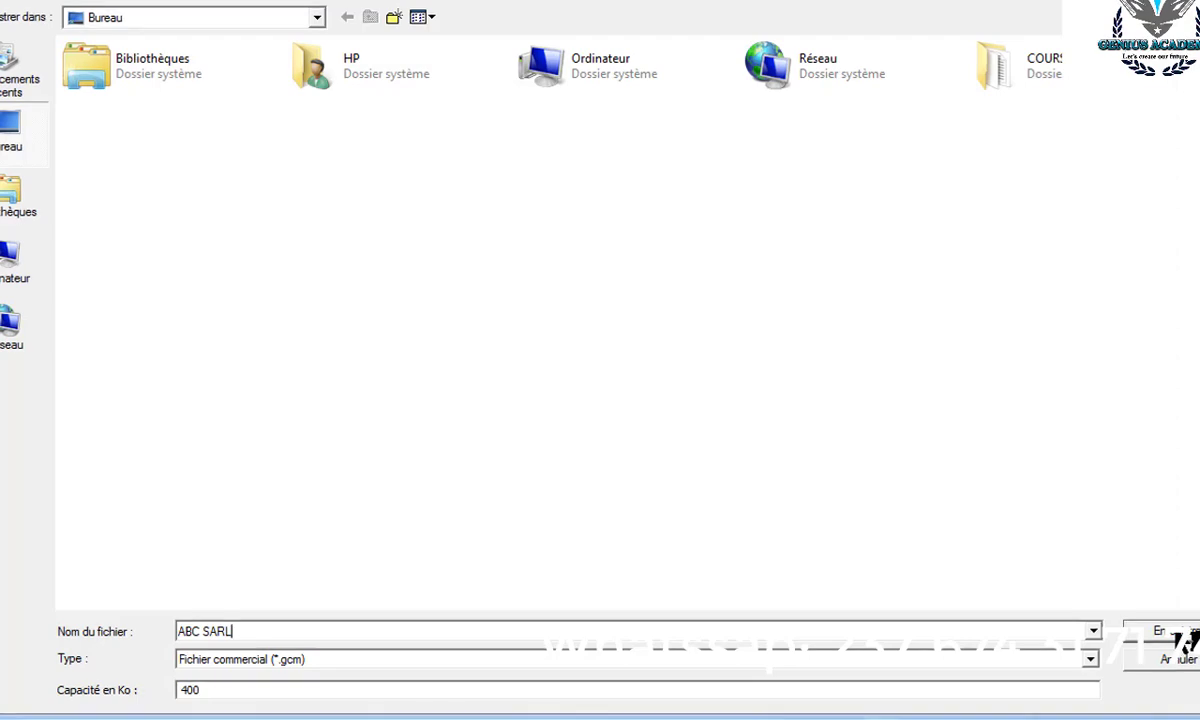
{"action": "left_click", "coordinate": [1160, 631]}
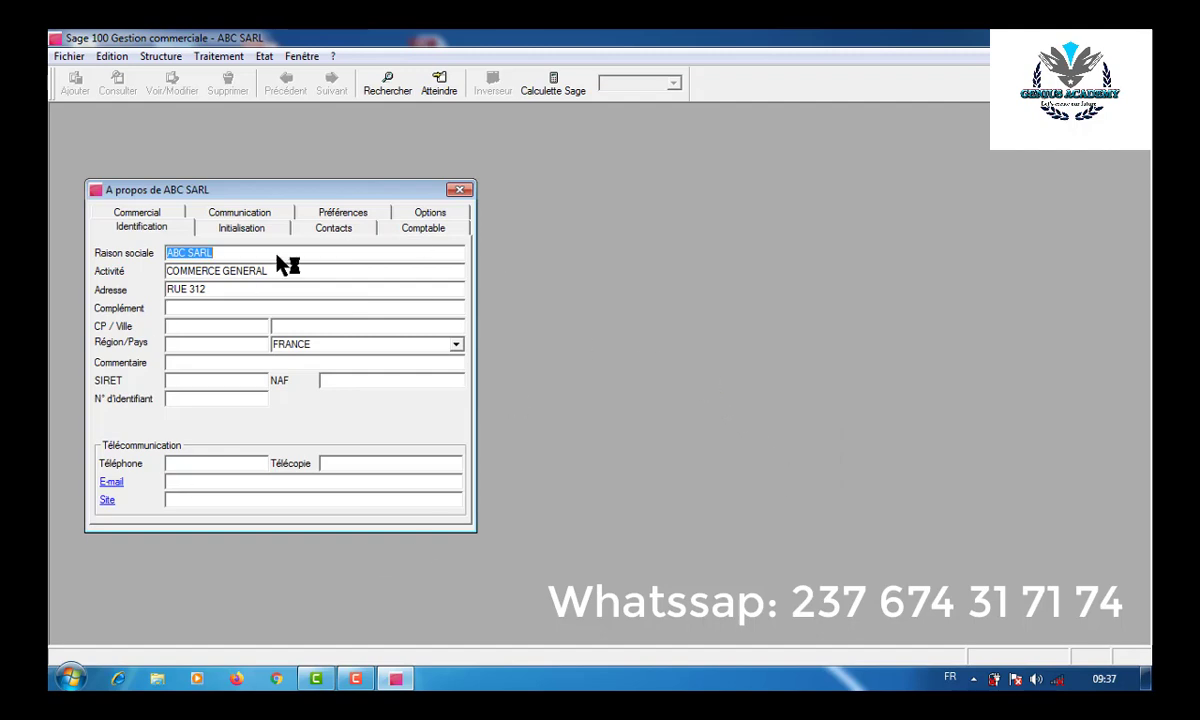
- Close the 'A propos de ABC SARL' window
{"action": "left_click", "coordinate": [459, 190]}
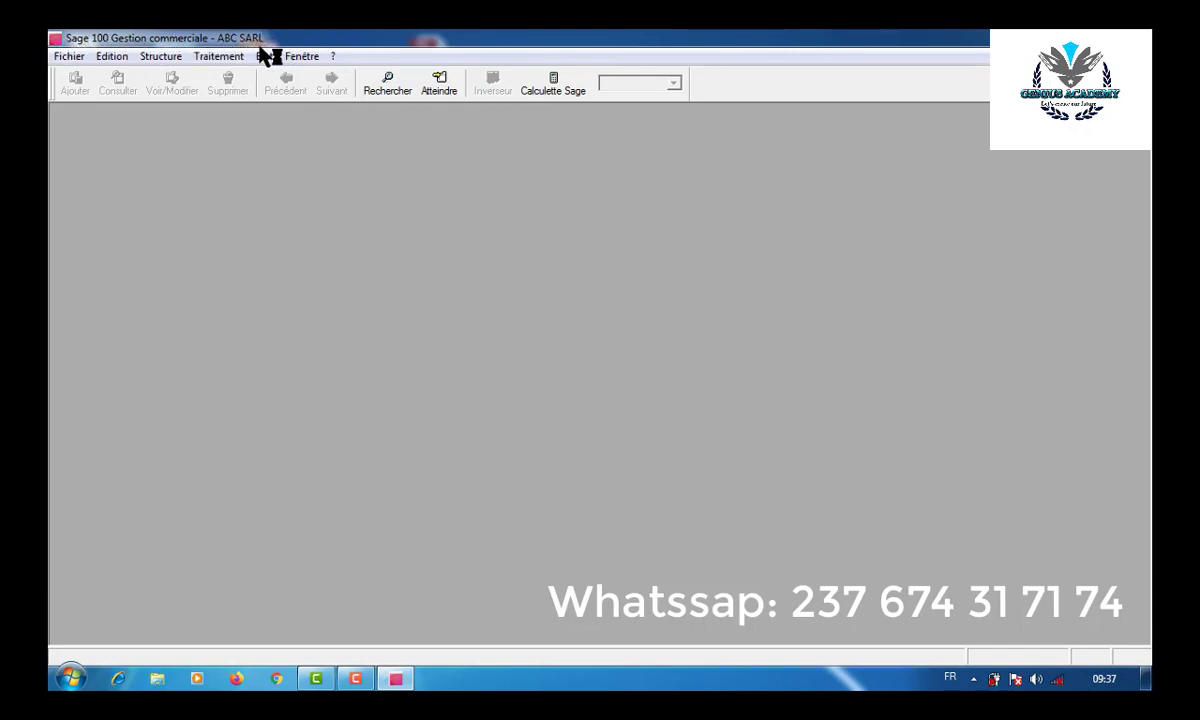
{"action": "left_click", "coordinate": [72, 56]}
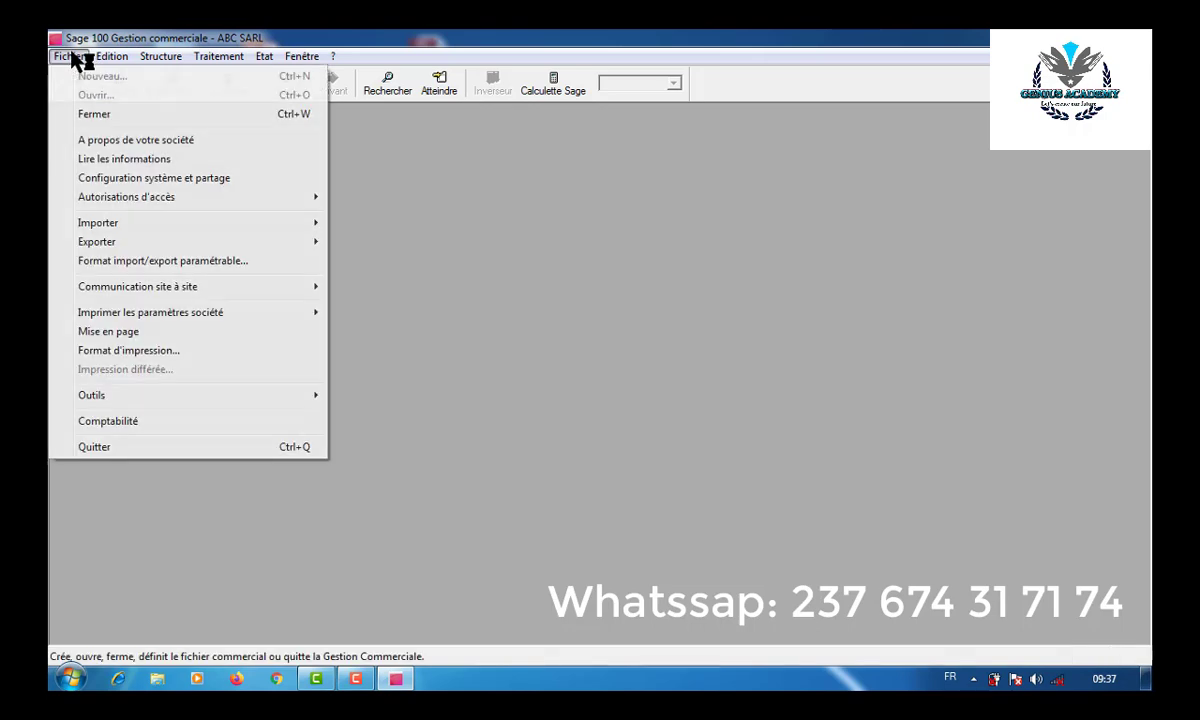
{"action": "left_click", "coordinate": [90, 118]}
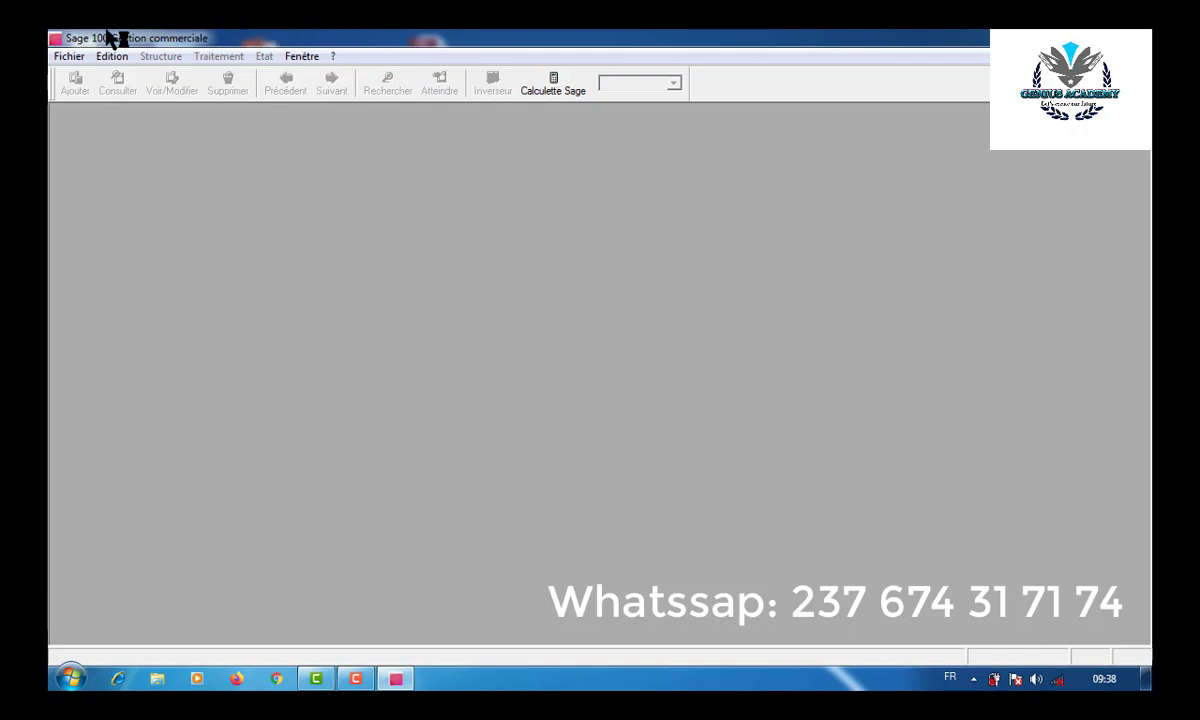
{"action": "left_click", "coordinate": [78, 57]}
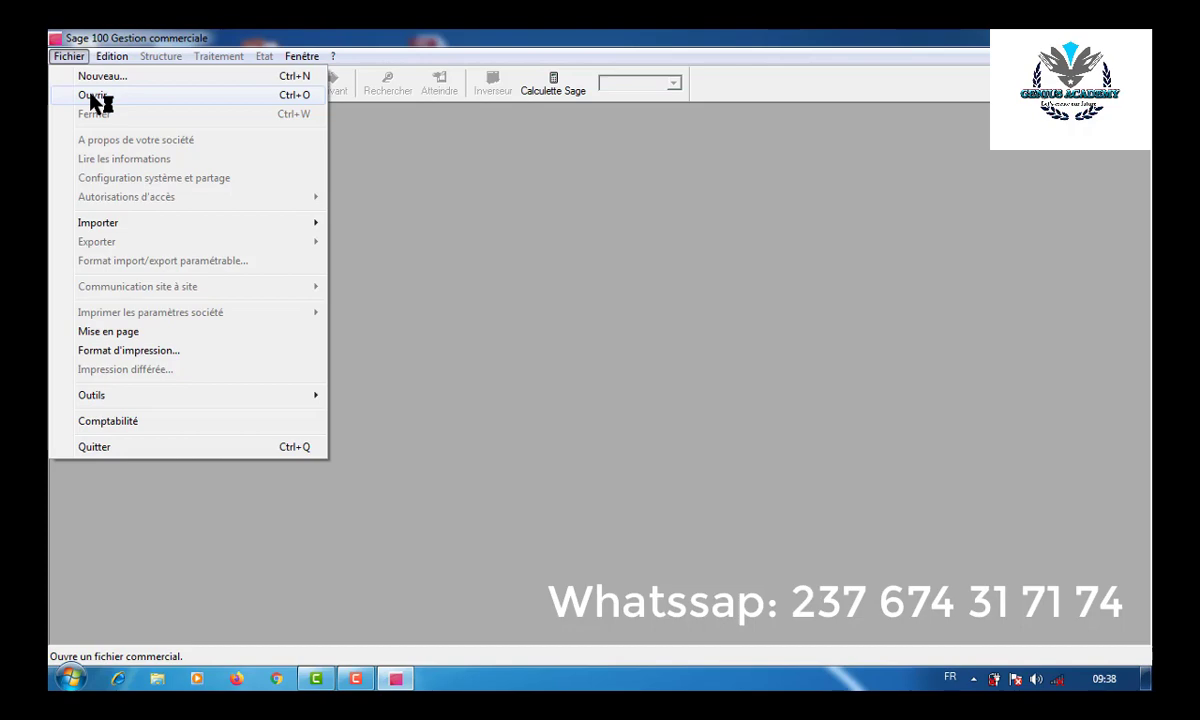
{"action": "left_click", "coordinate": [91, 96]}
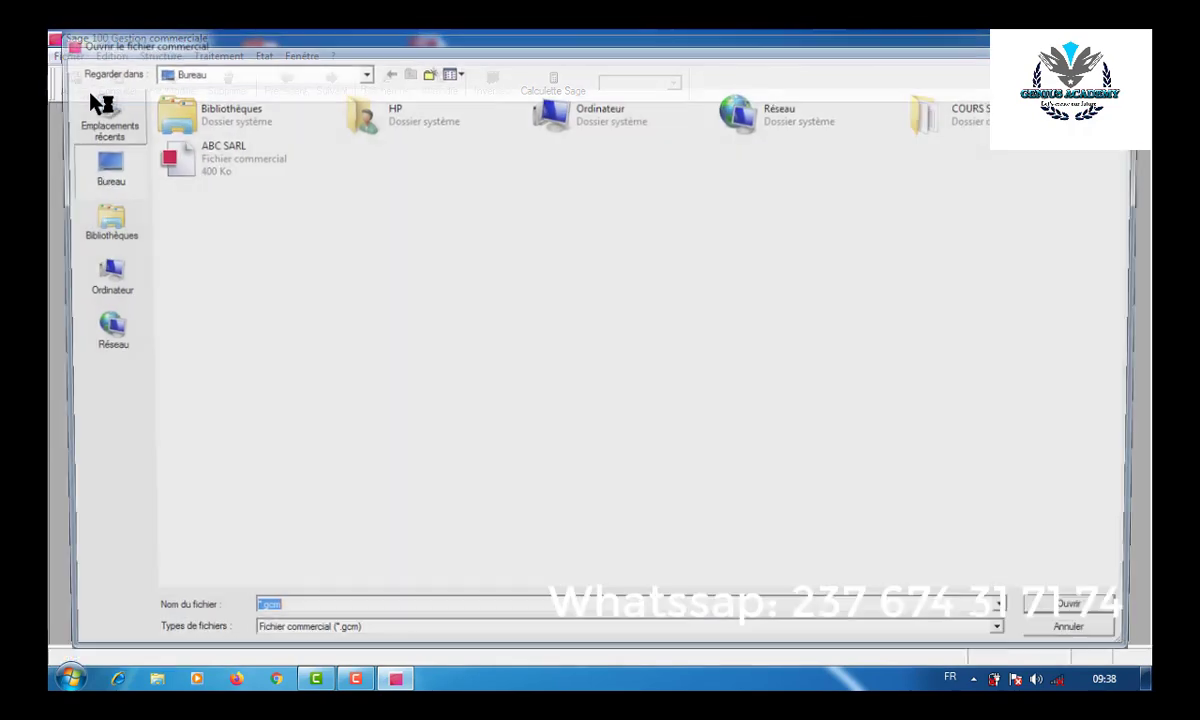
{"action": "double_click", "coordinate": [203, 163]}
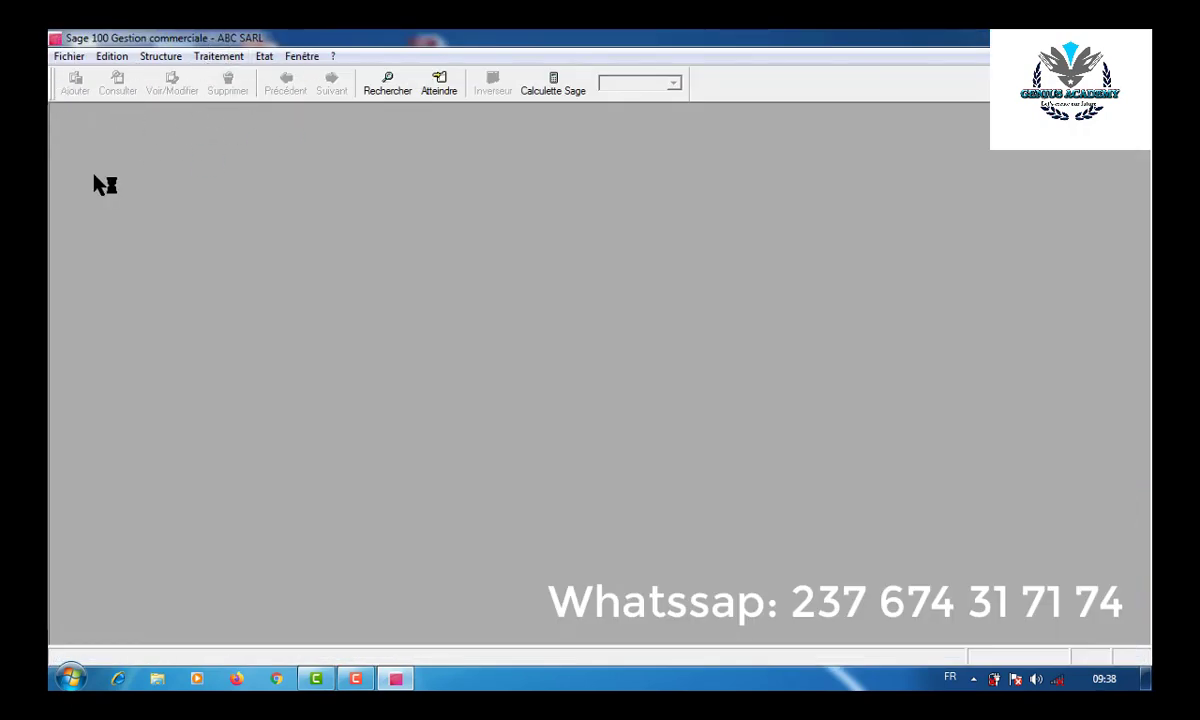
{"action": "left_click", "coordinate": [156, 57]}
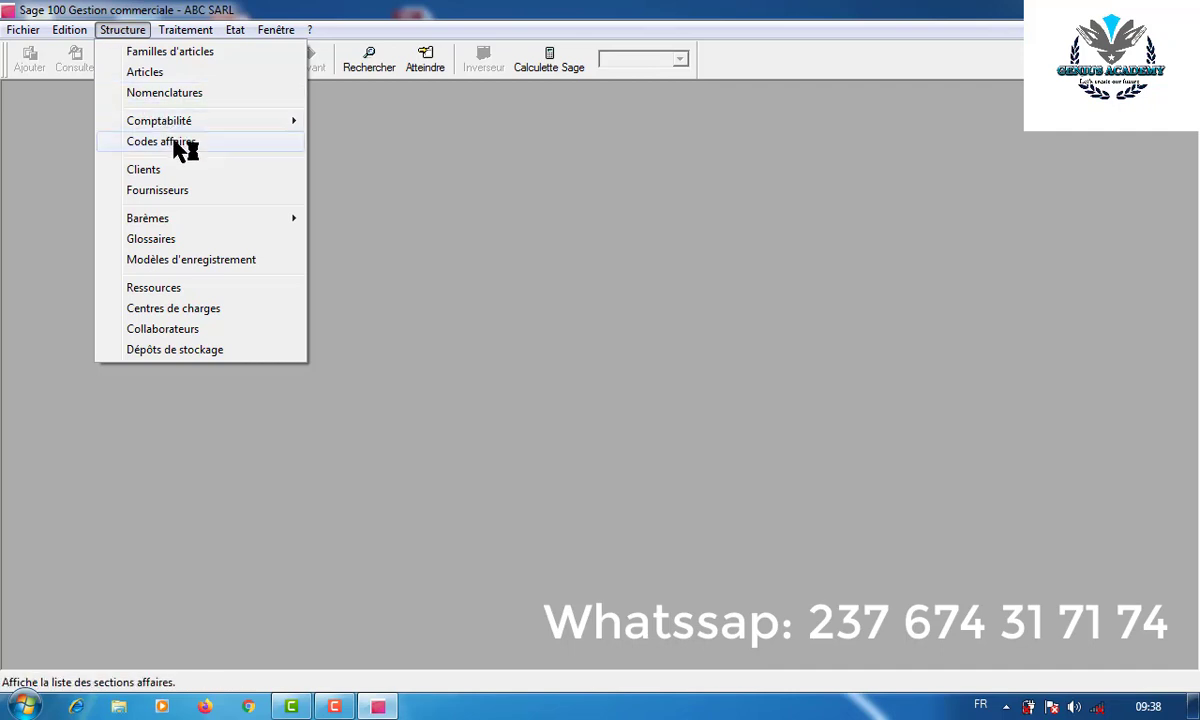
{"action": "mouse_move", "coordinate": [161, 128]}
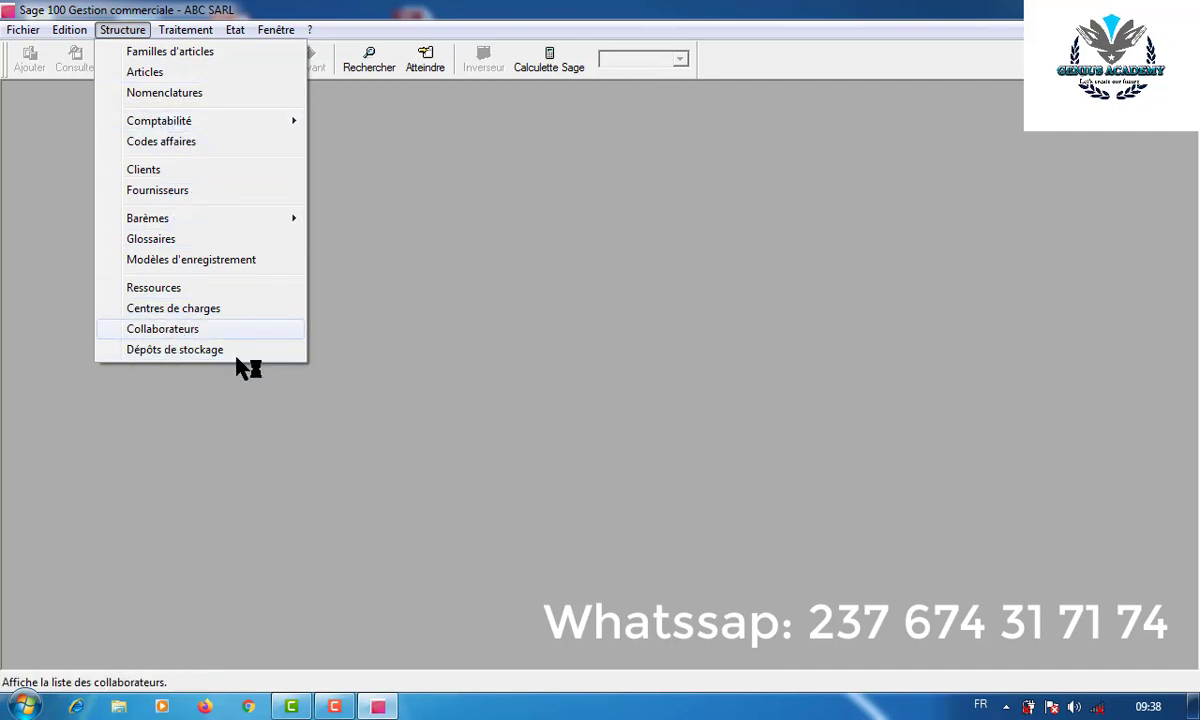
{"action": "left_click", "coordinate": [187, 30]}
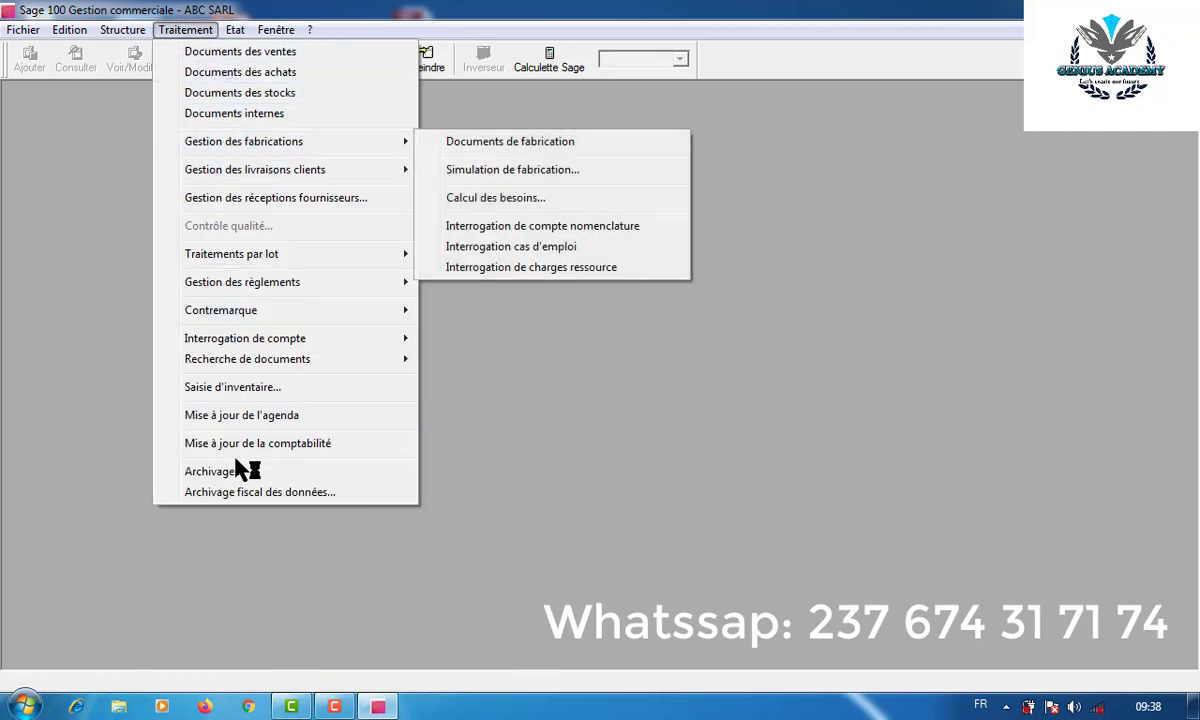
{"action": "mouse_move", "coordinate": [240, 37]}
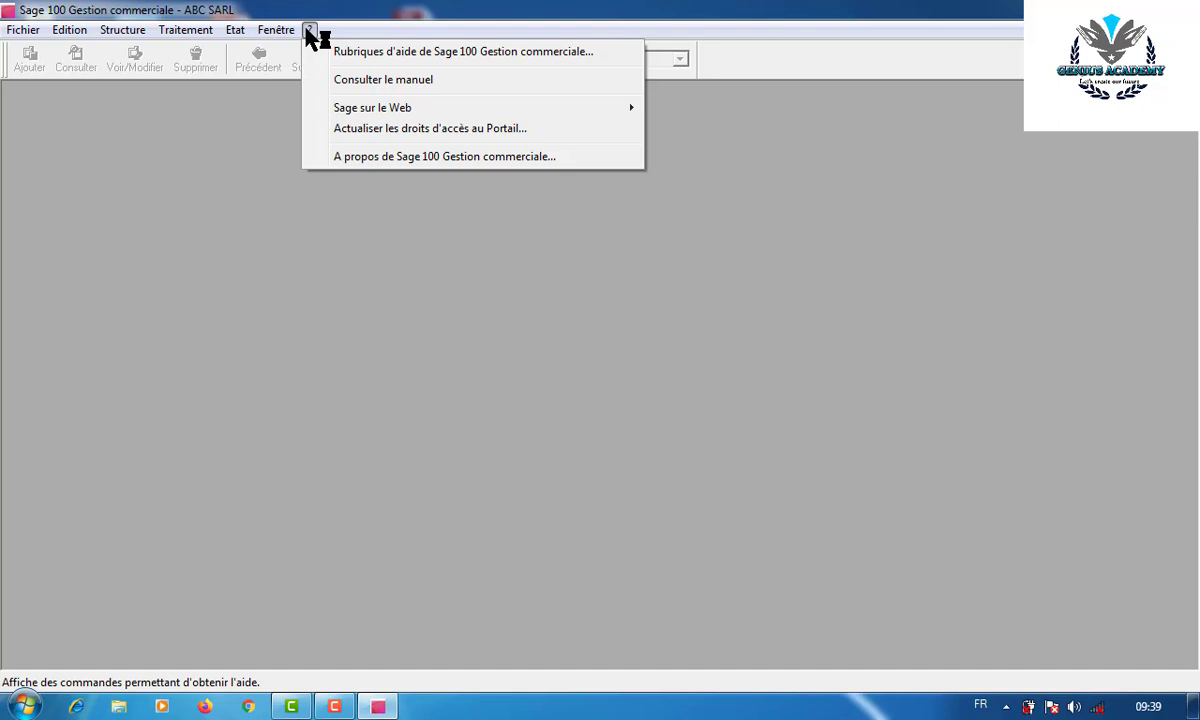
{"action": "mouse_move", "coordinate": [22, 31]}
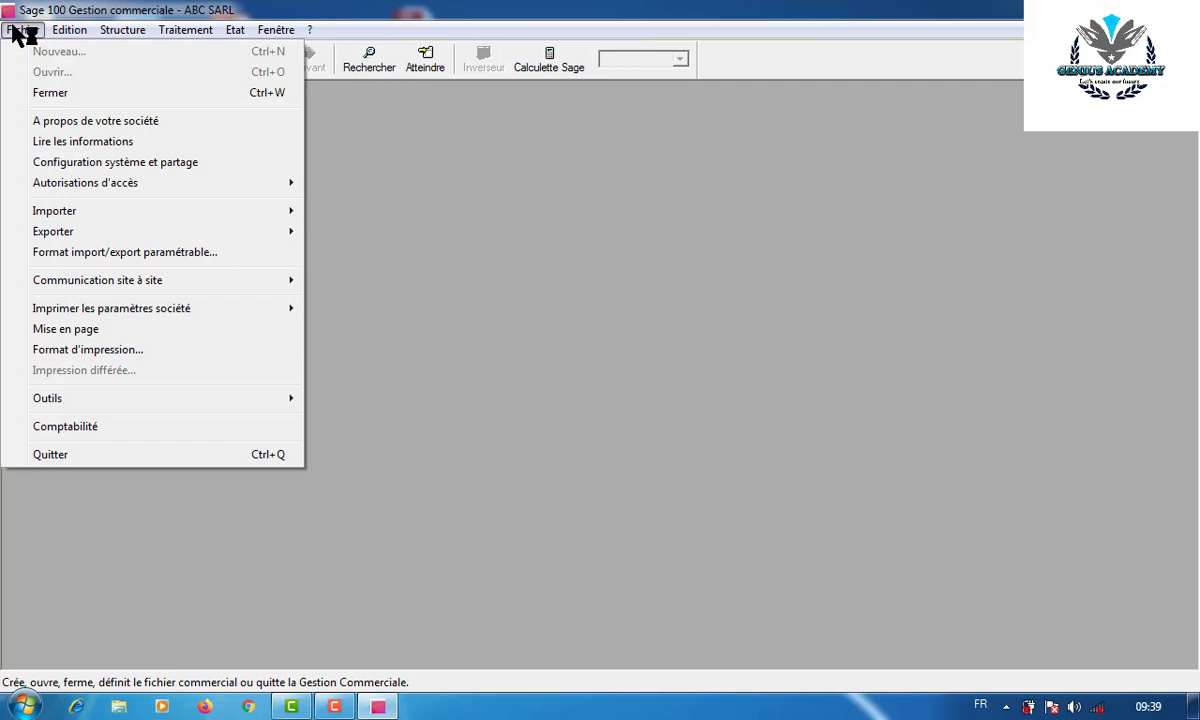
- Set the Quantité and Prix formats to # ##0, with no decimals
{"action": "left_click", "coordinate": [70, 122]}
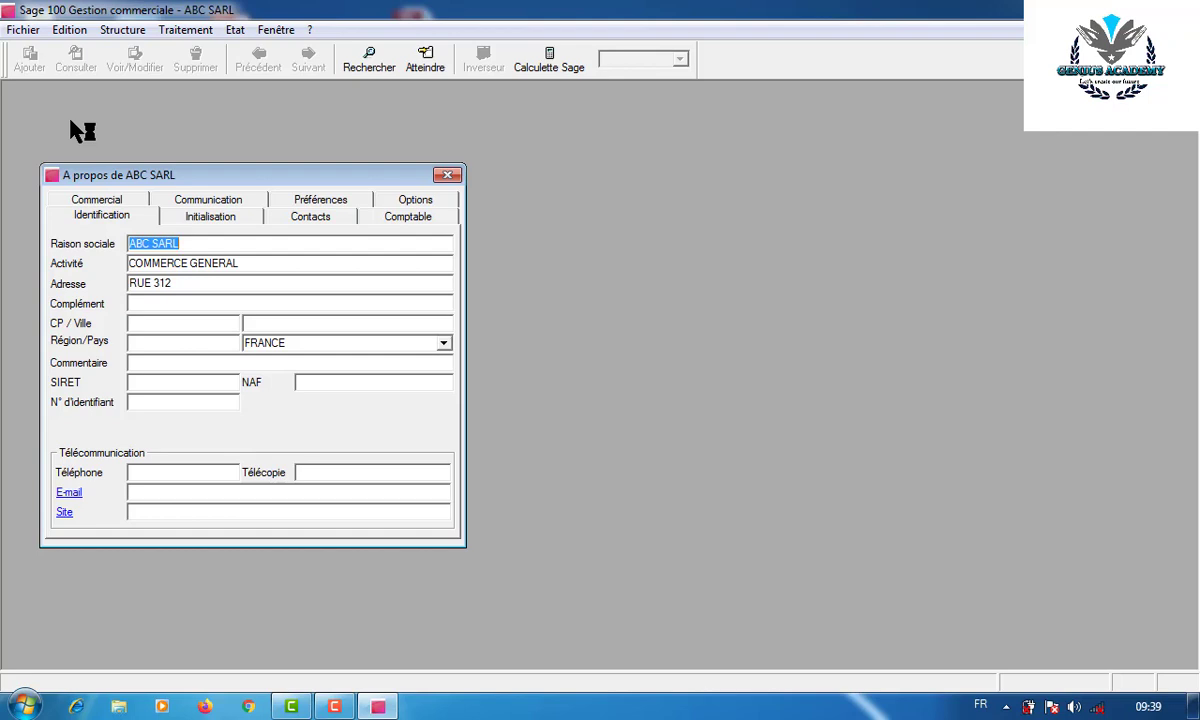
{"action": "left_click", "coordinate": [210, 218]}
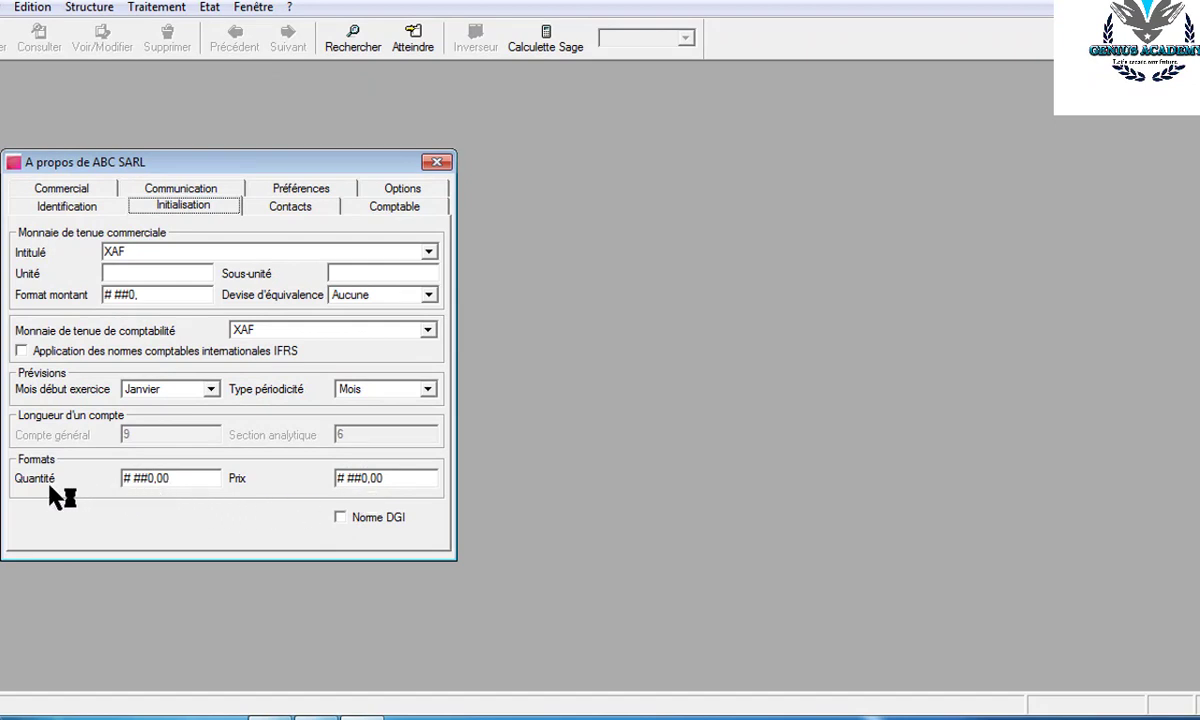
{"action": "left_click", "coordinate": [184, 480]}
{"action": "key", "text": "BackSpace"}
{"action": "key", "text": "BackSpace"}
{"action": "left_click", "coordinate": [392, 480]}
{"action": "key", "text": "BackSpace"}
{"action": "key", "text": "BackSpace"}
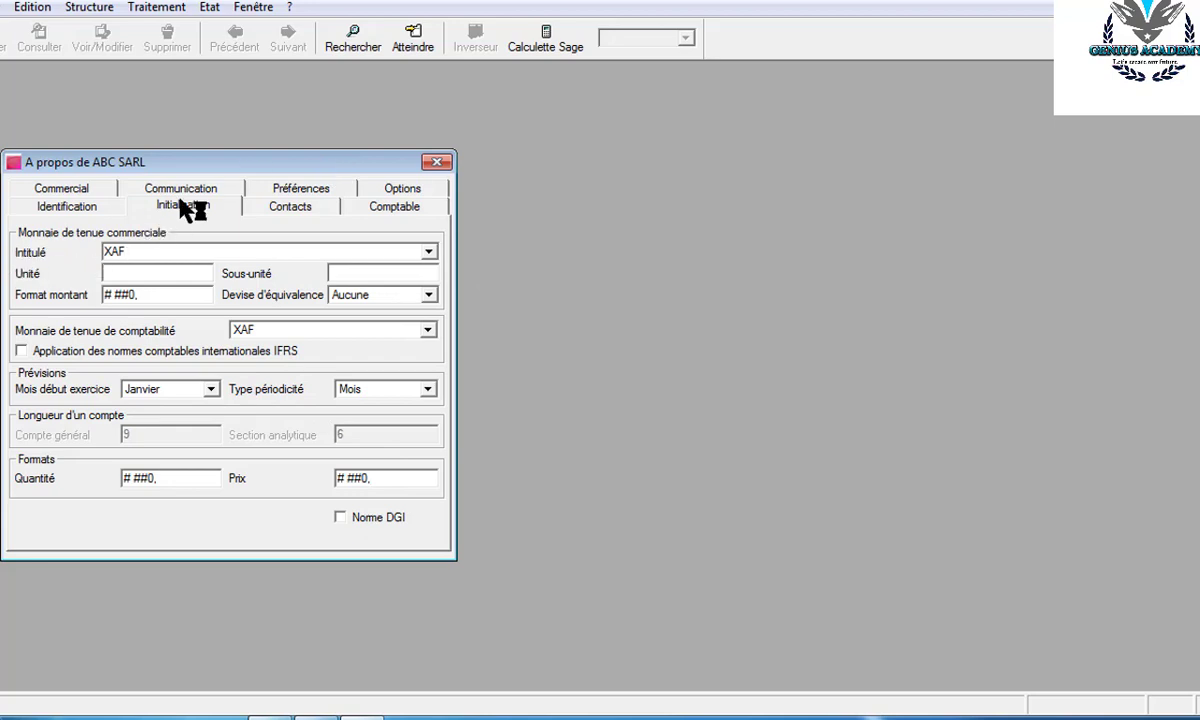
- Enable Affichage marge and Affichage stock in the entry preferences
{"action": "left_click", "coordinate": [65, 188]}
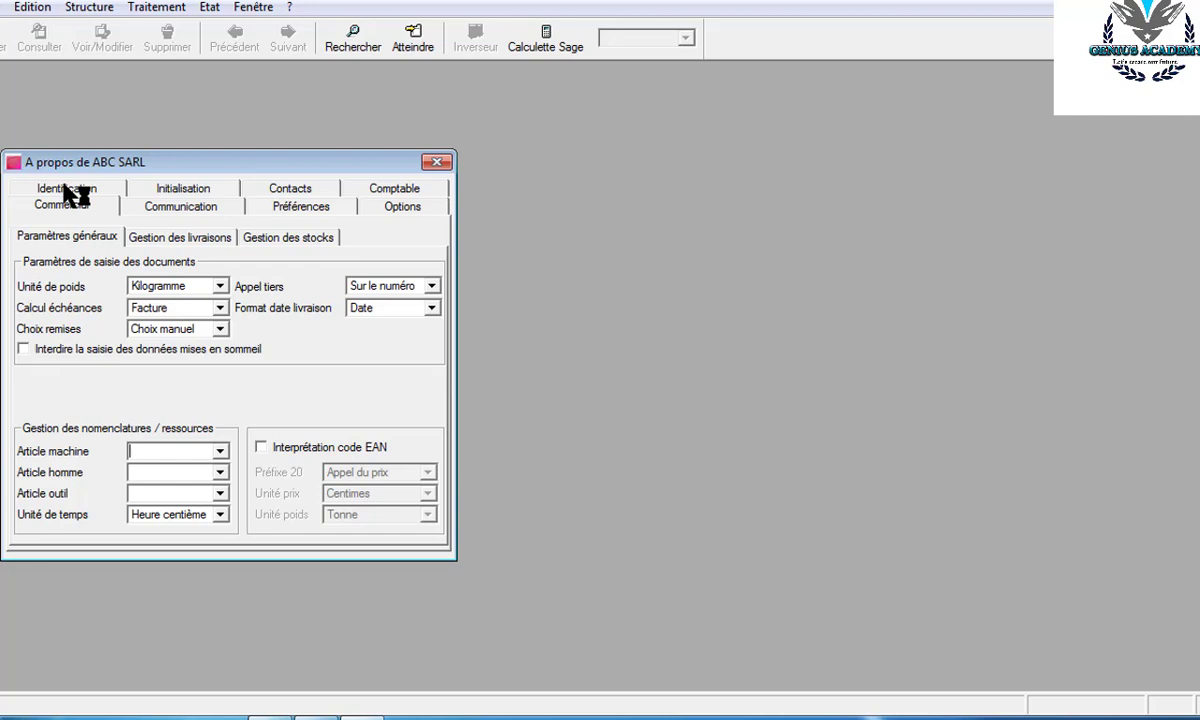
{"action": "left_click", "coordinate": [295, 208]}
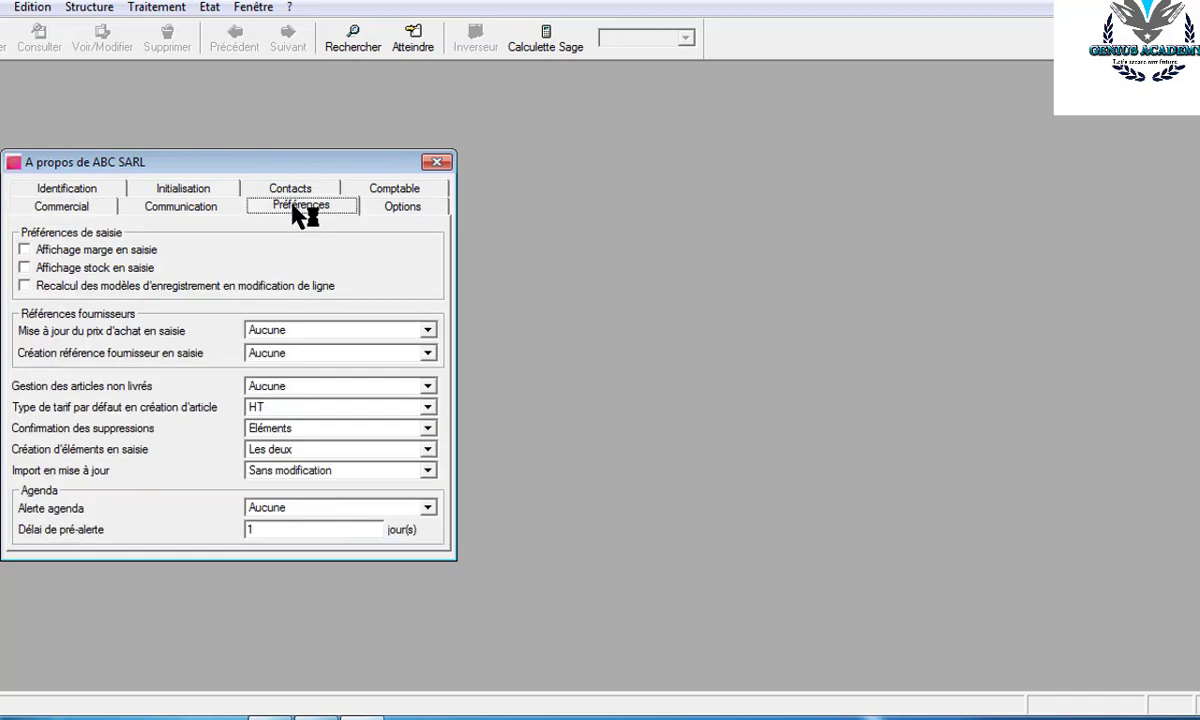
{"action": "left_click", "coordinate": [25, 249]}
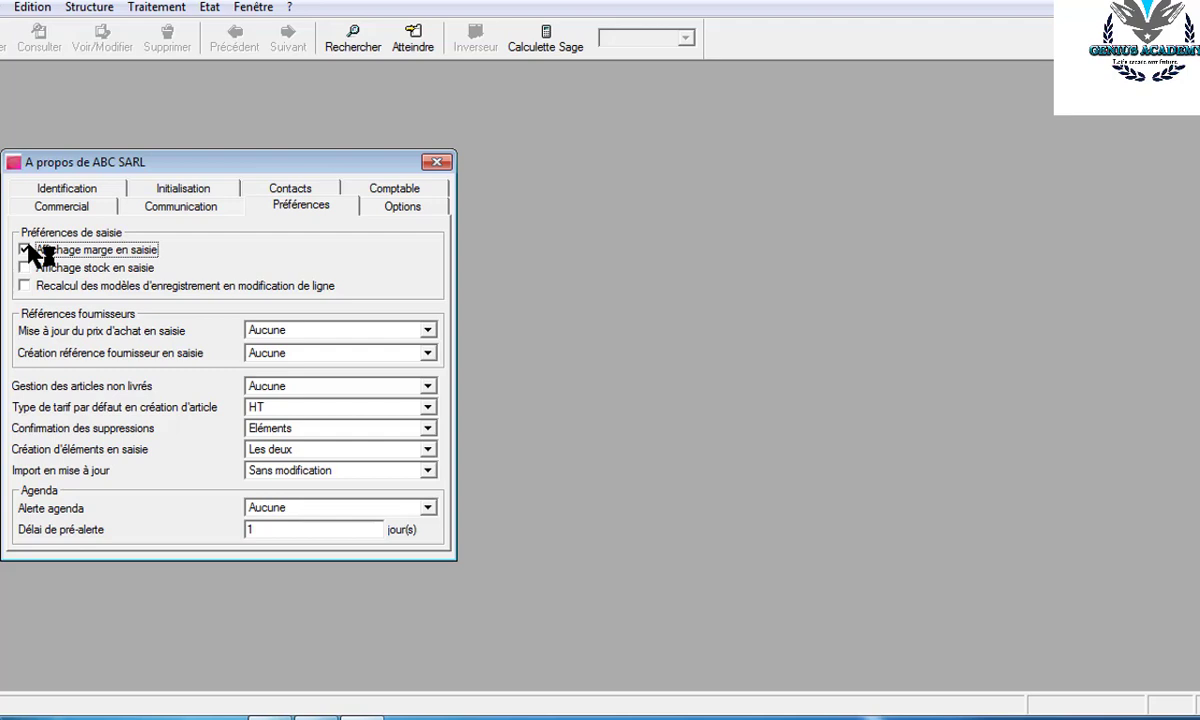
{"action": "left_click", "coordinate": [25, 268]}
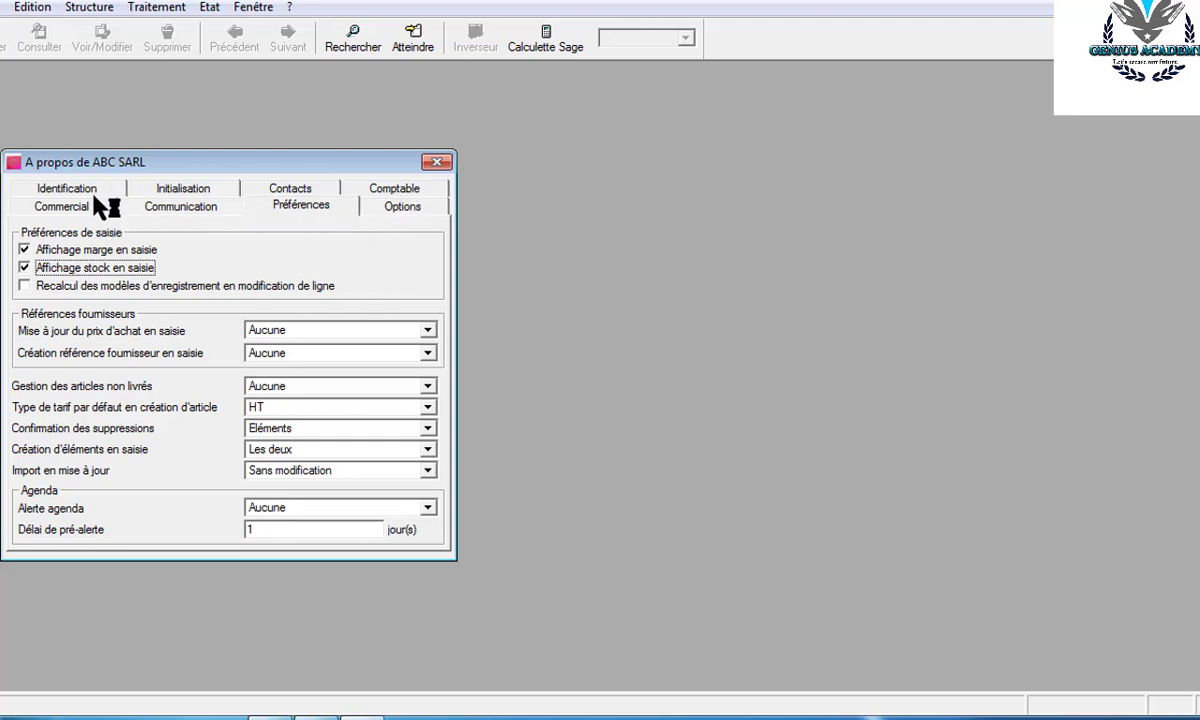
- Review the identification, communication and contacts pages, then show the Comptable settings
{"action": "left_click", "coordinate": [64, 211]}
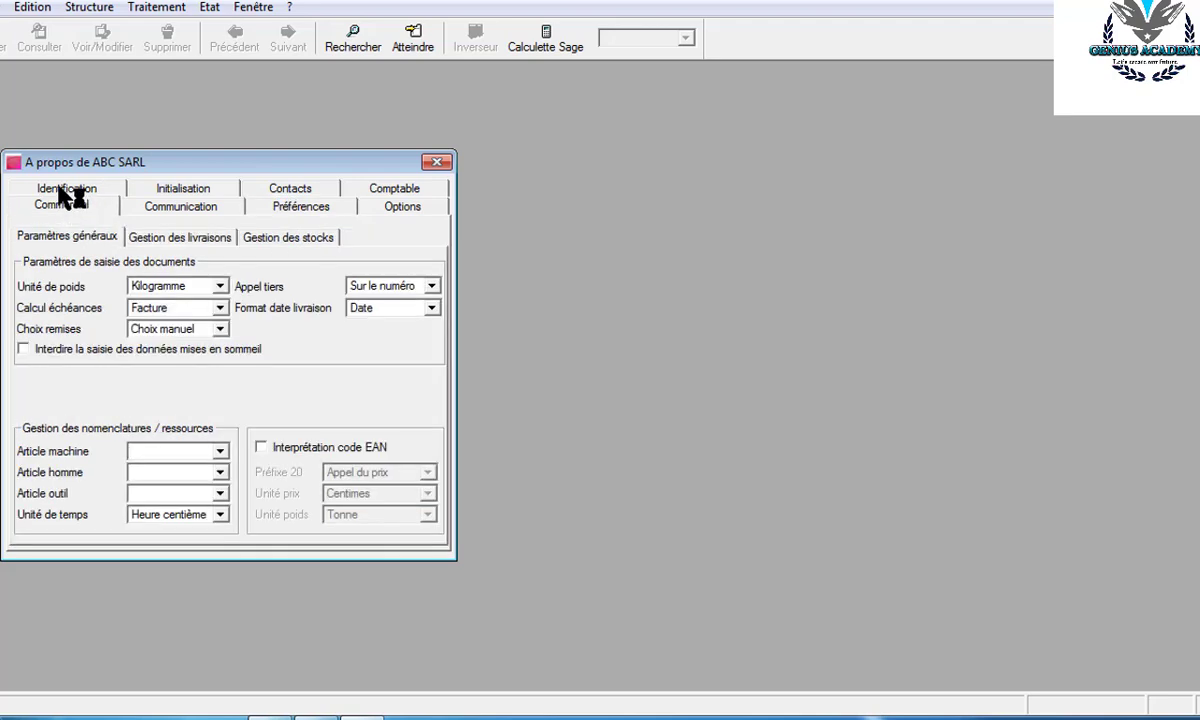
{"action": "left_click", "coordinate": [60, 190]}
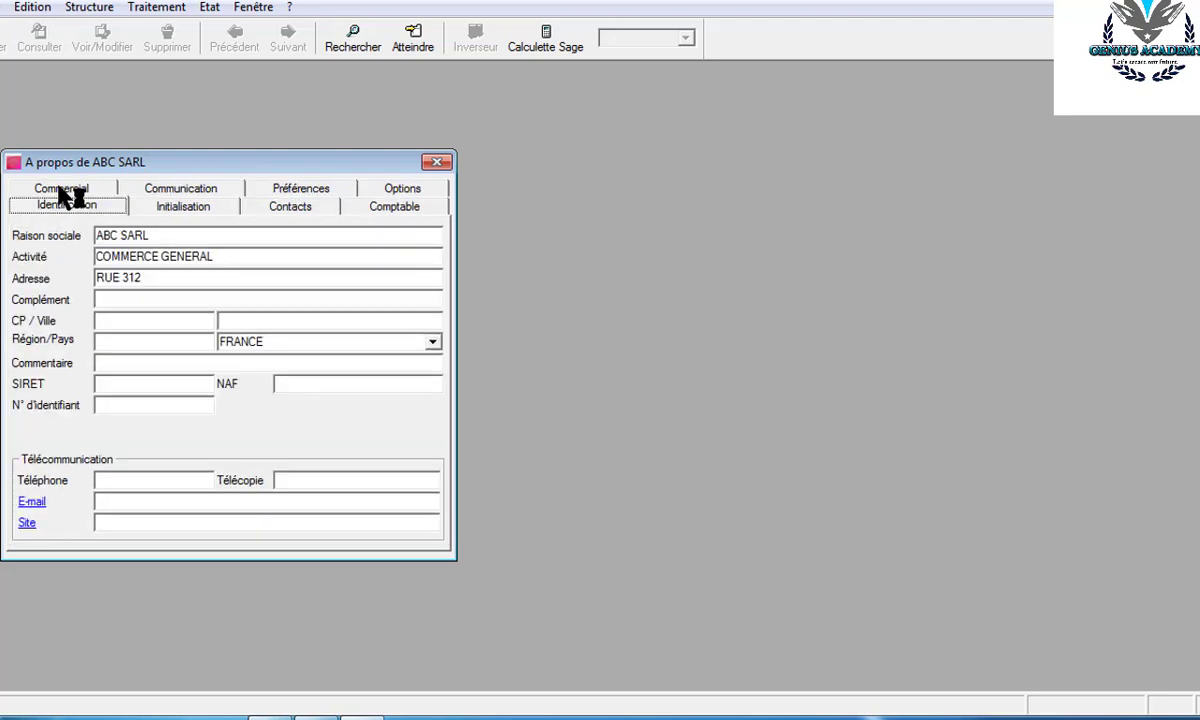
{"action": "left_click", "coordinate": [167, 192]}
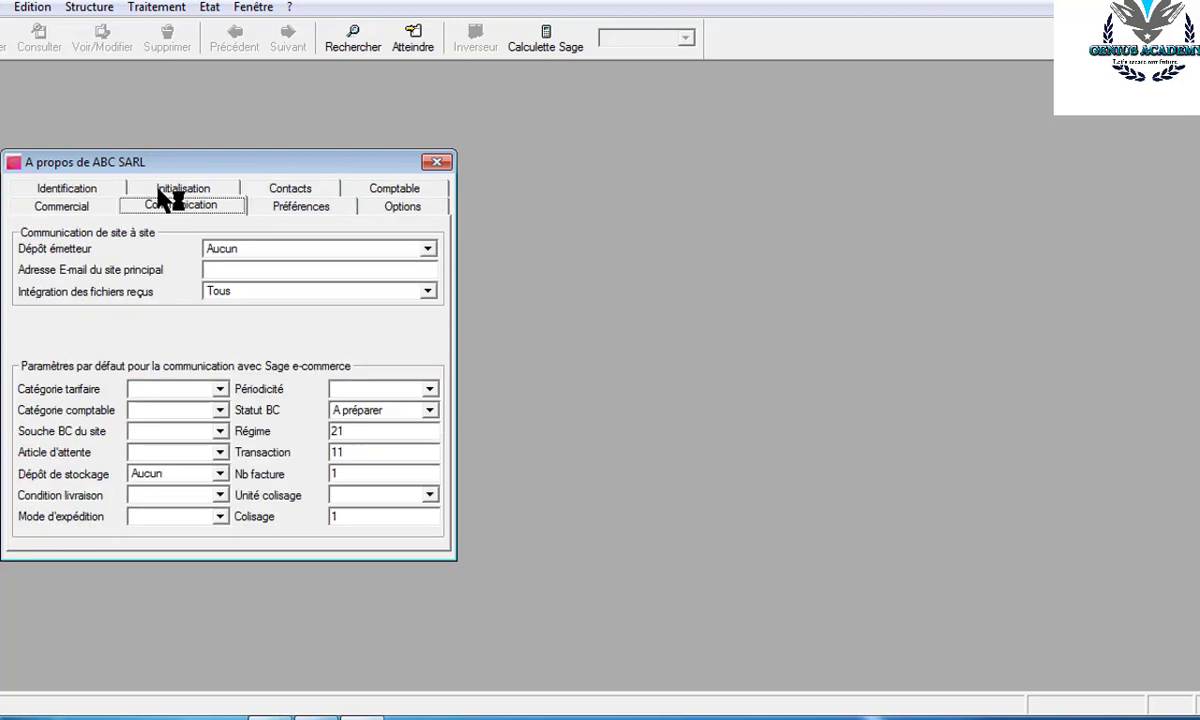
{"action": "left_click", "coordinate": [294, 194]}
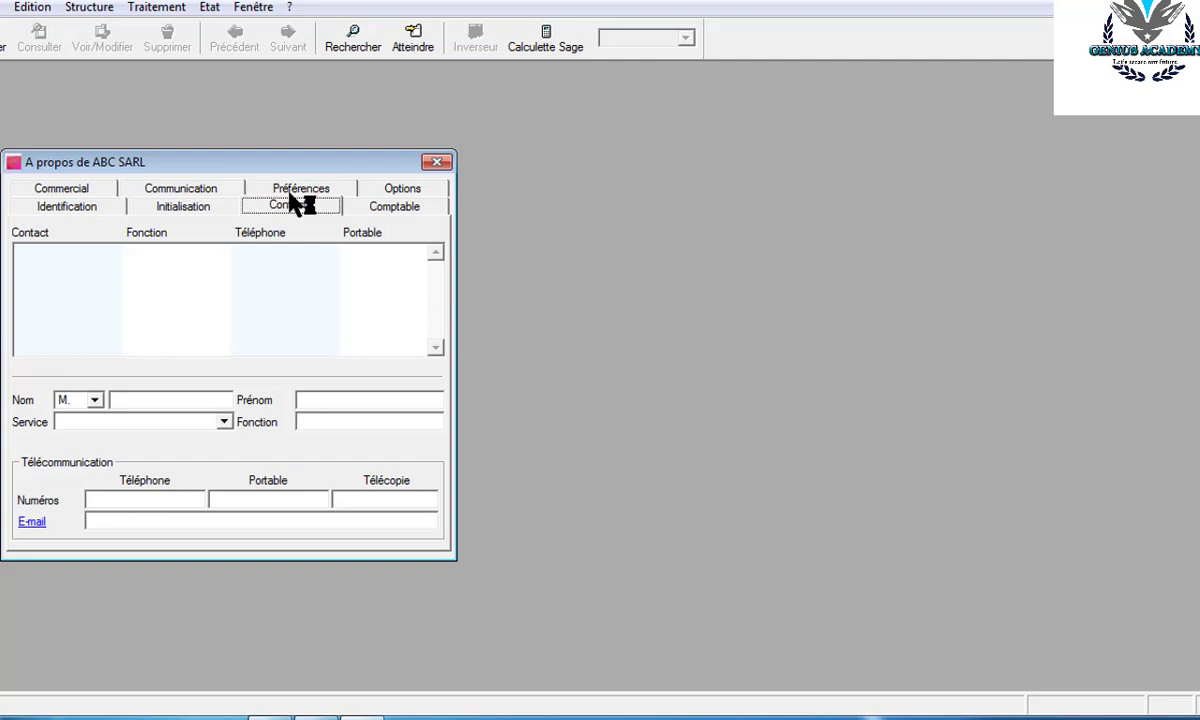
{"action": "left_click", "coordinate": [394, 214]}
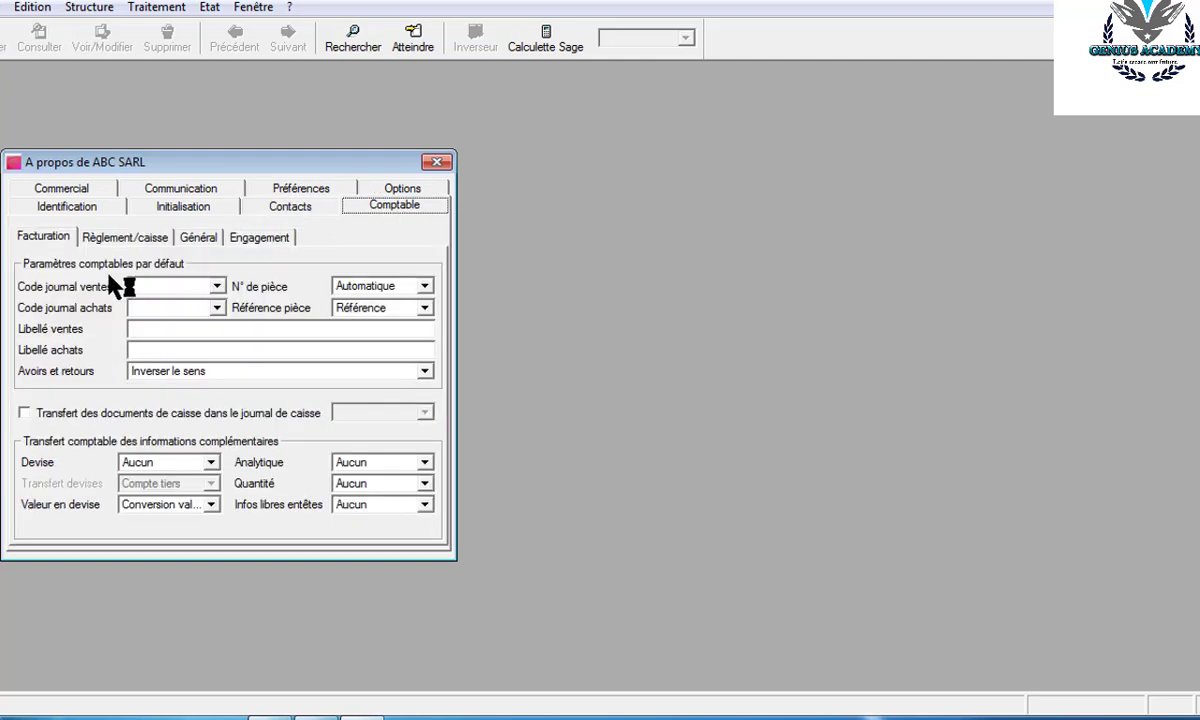
- Set the default sales journal to VTE and the purchase journal to ACHAT
{"action": "left_click", "coordinate": [217, 308]}
{"action": "left_click", "coordinate": [219, 309]}
{"action": "key", "text": "Delete"}
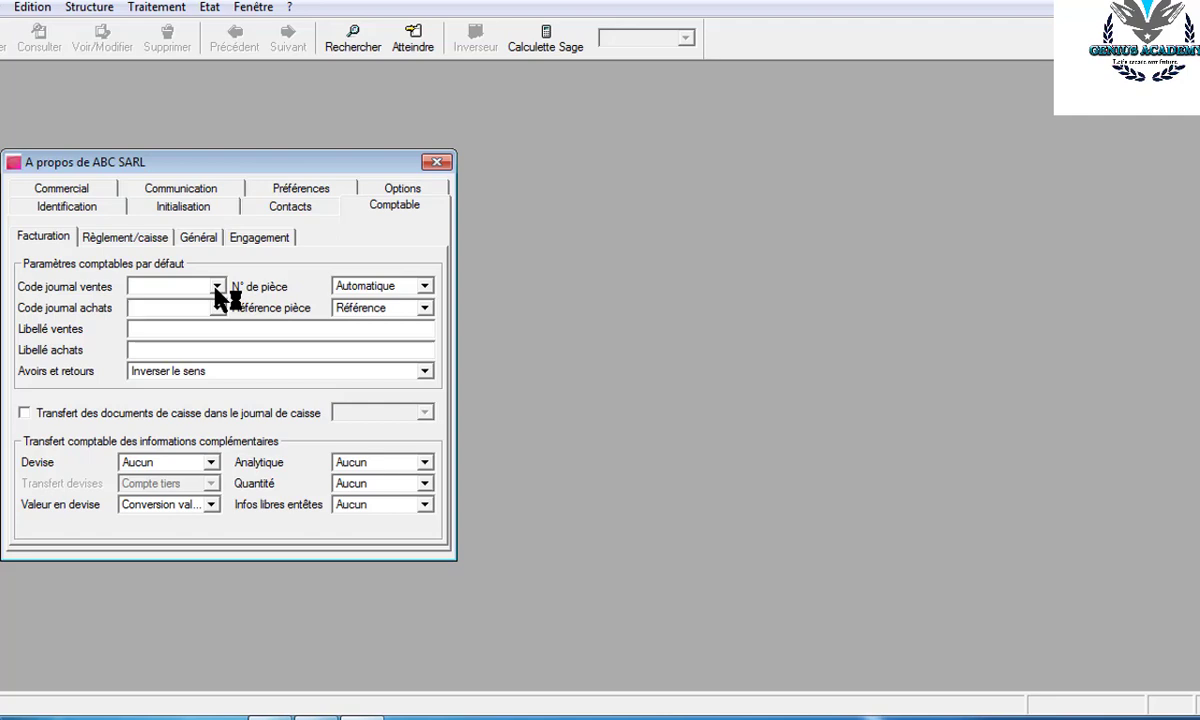
{"action": "left_click", "coordinate": [216, 288]}
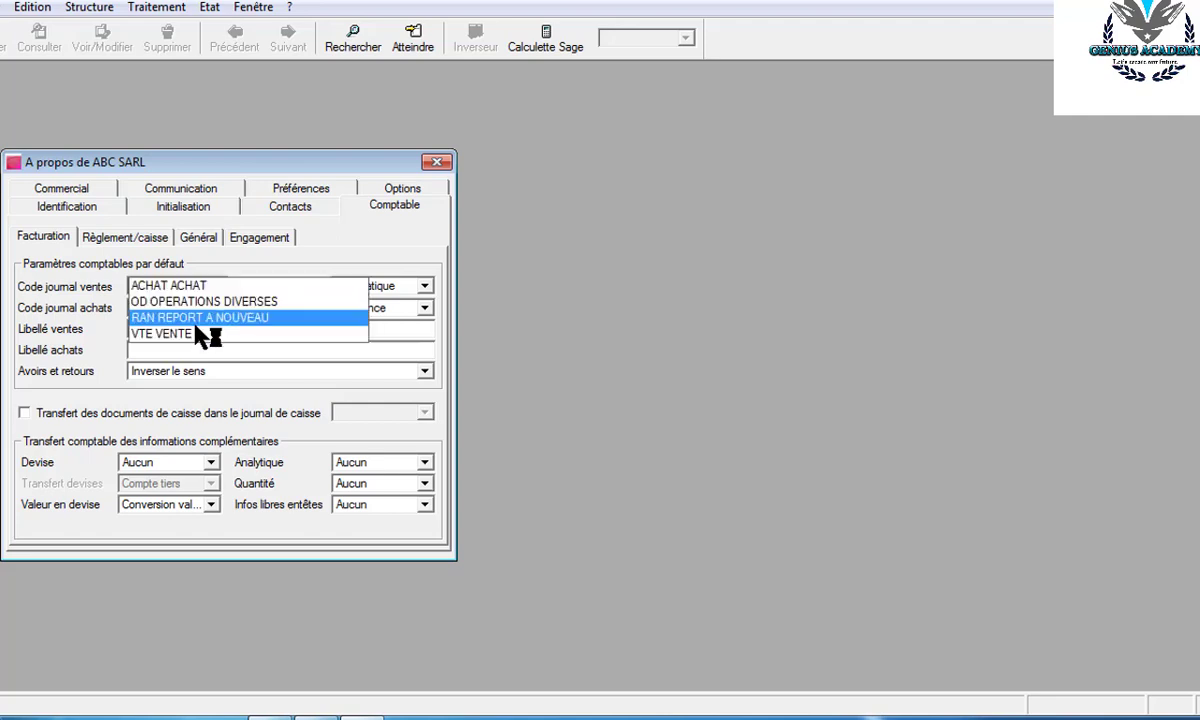
{"action": "left_click", "coordinate": [197, 334]}
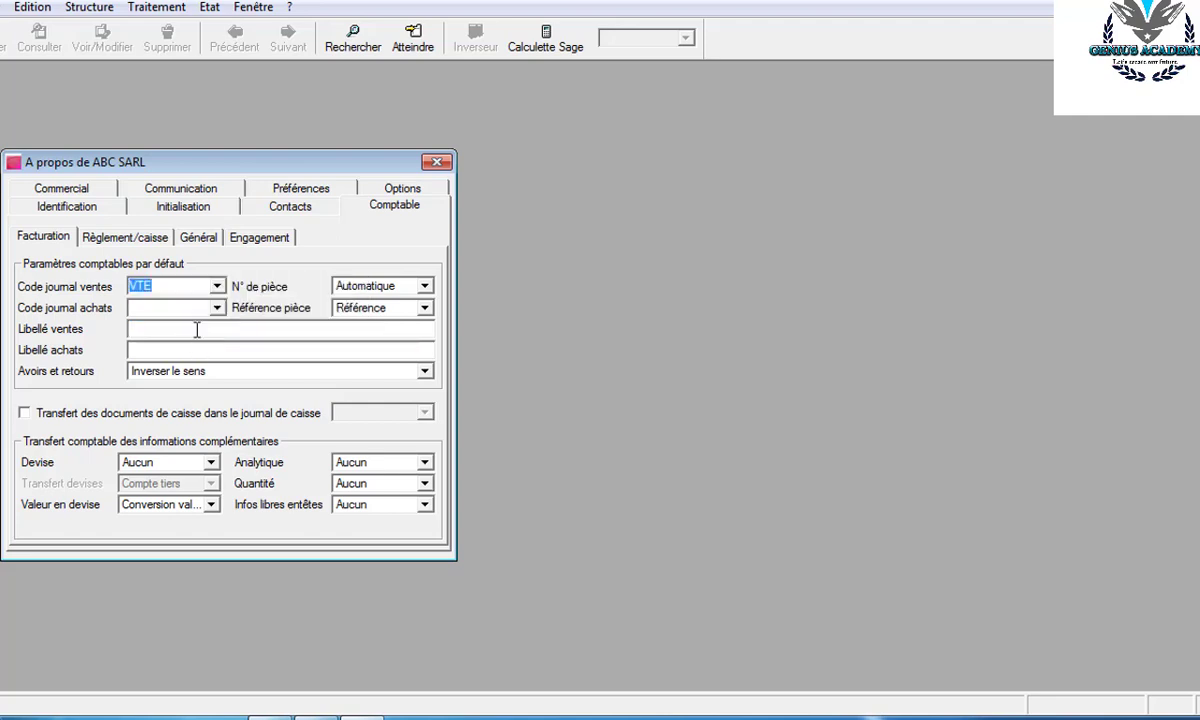
{"action": "left_click", "coordinate": [217, 309]}
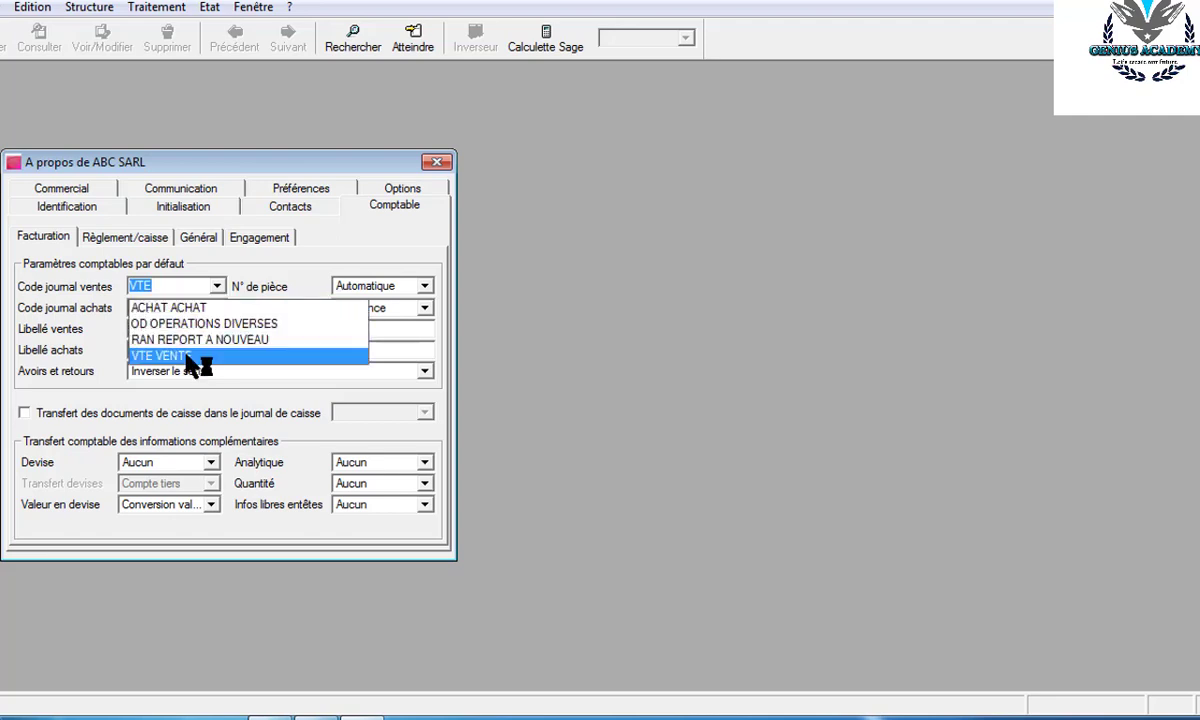
{"action": "left_click", "coordinate": [197, 307]}
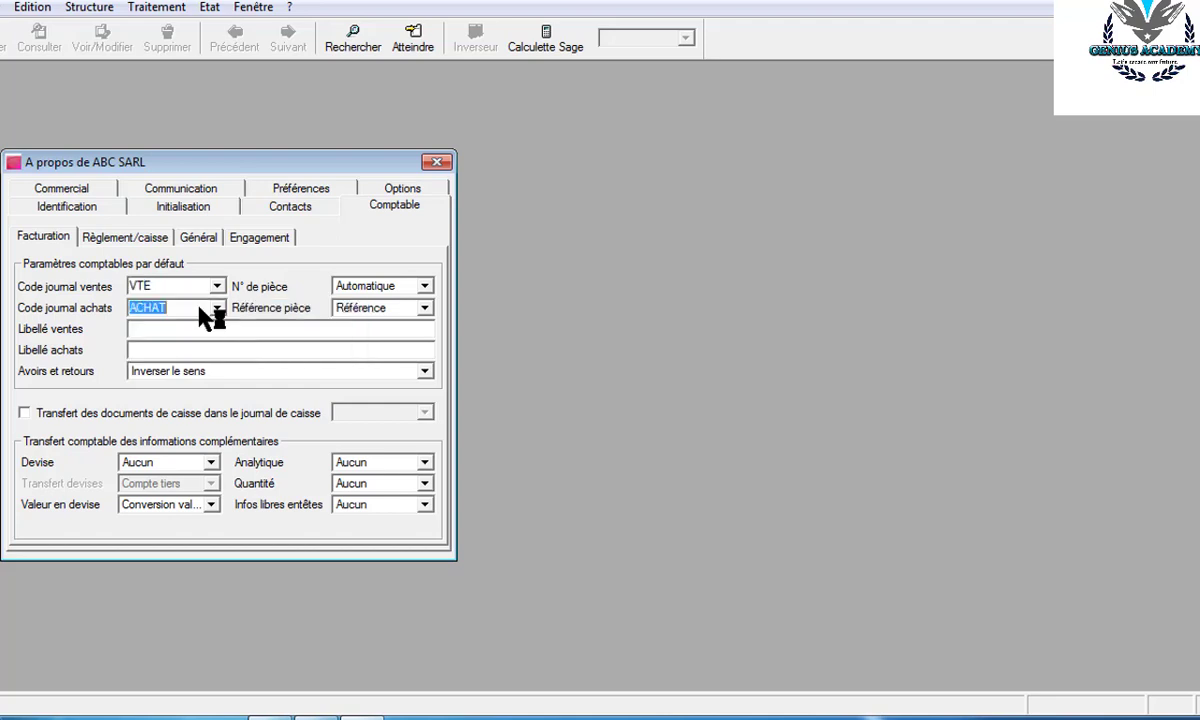
- Enter labels 'VENTE DE MARCHANDISE FACT N°' and 'ACHAT DE MARCHANDISE FACT N°'
{"action": "left_click", "coordinate": [136, 330]}
{"action": "type", "text": "VENTE"}
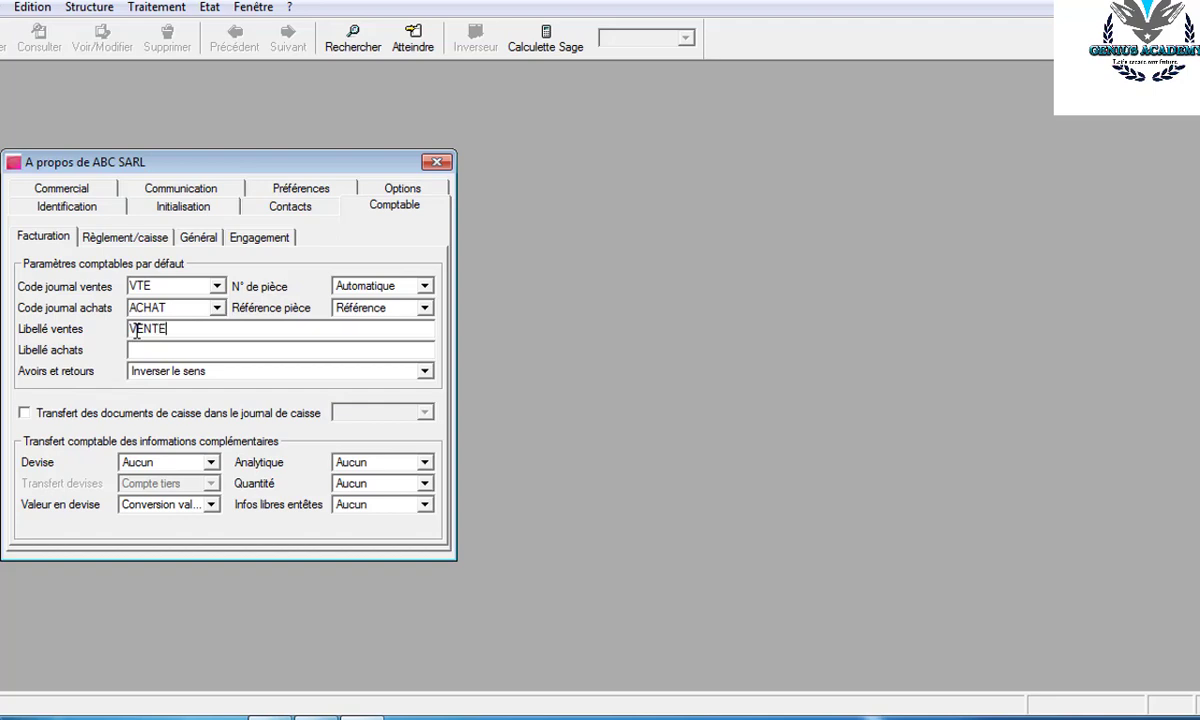
{"action": "type", "text": " DE MARCHANDISE"}
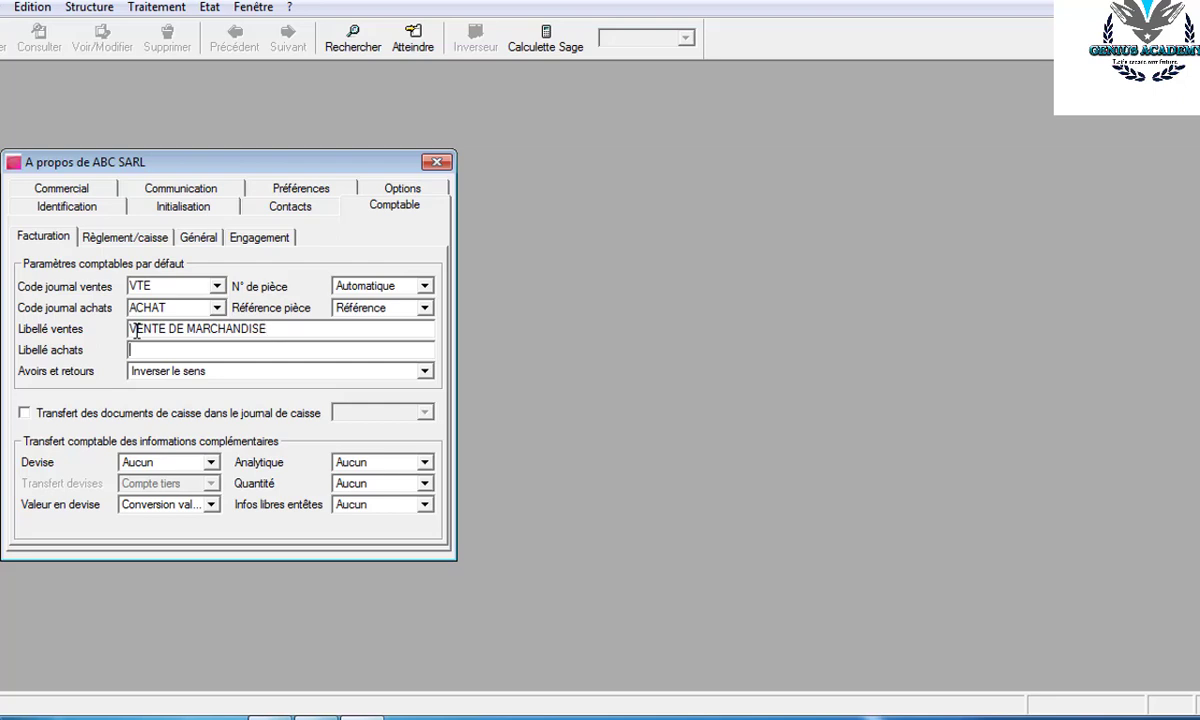
{"action": "type", "text": "ACHAT DE MARCHANDISE"}
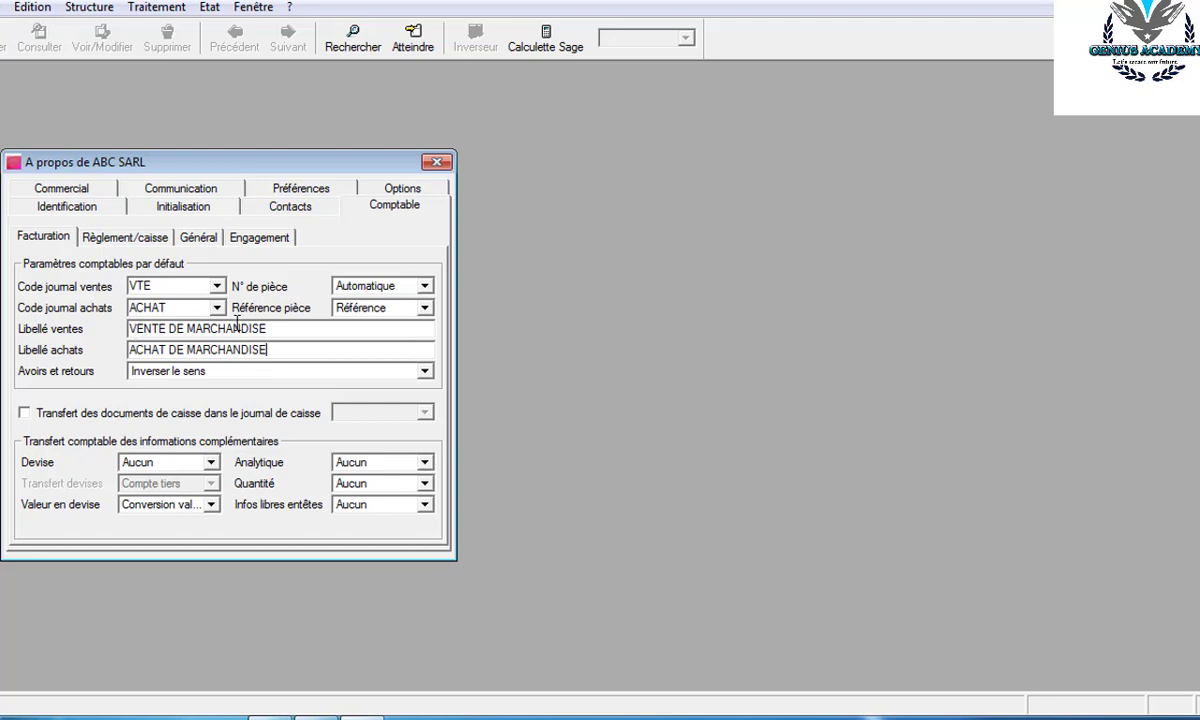
{"action": "type", "text": " FACT N0"}
{"action": "key", "text": "BackSpace"}
{"action": "type", "text": "°"}
{"action": "left_click", "coordinate": [276, 328]}
{"action": "type", "text": "FACT N0"}
{"action": "key", "text": "BackSpace"}
{"action": "type", "text": "°"}
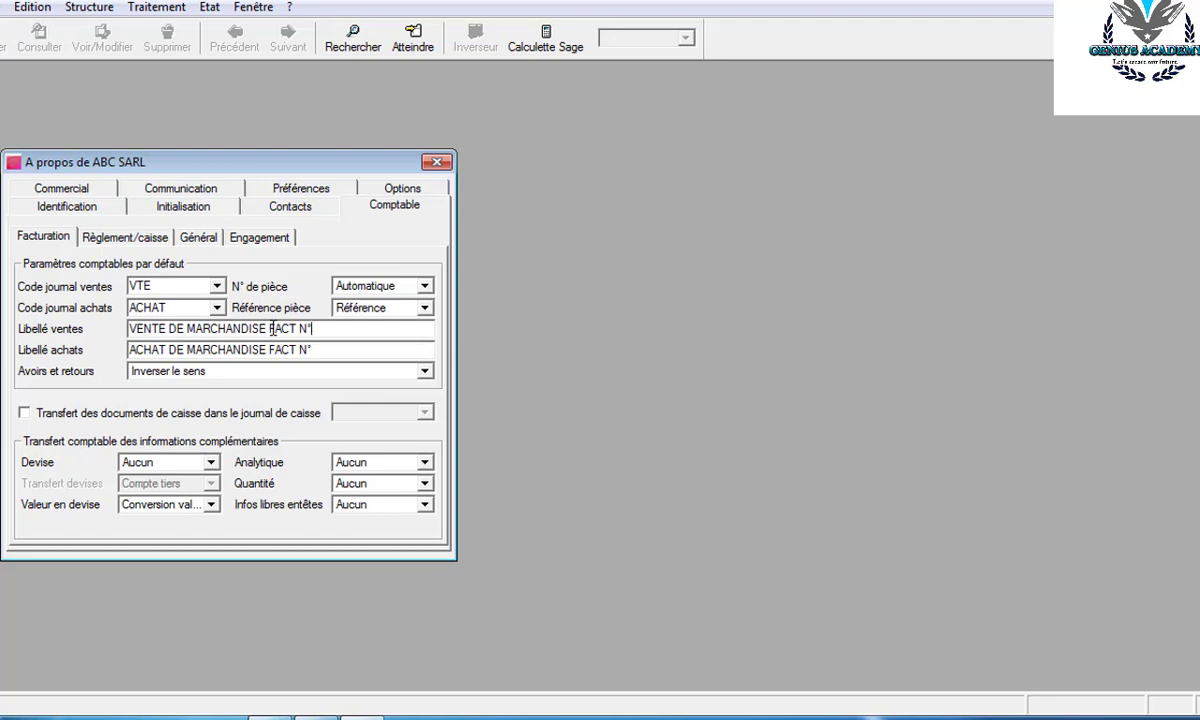
{"action": "left_click", "coordinate": [410, 188]}
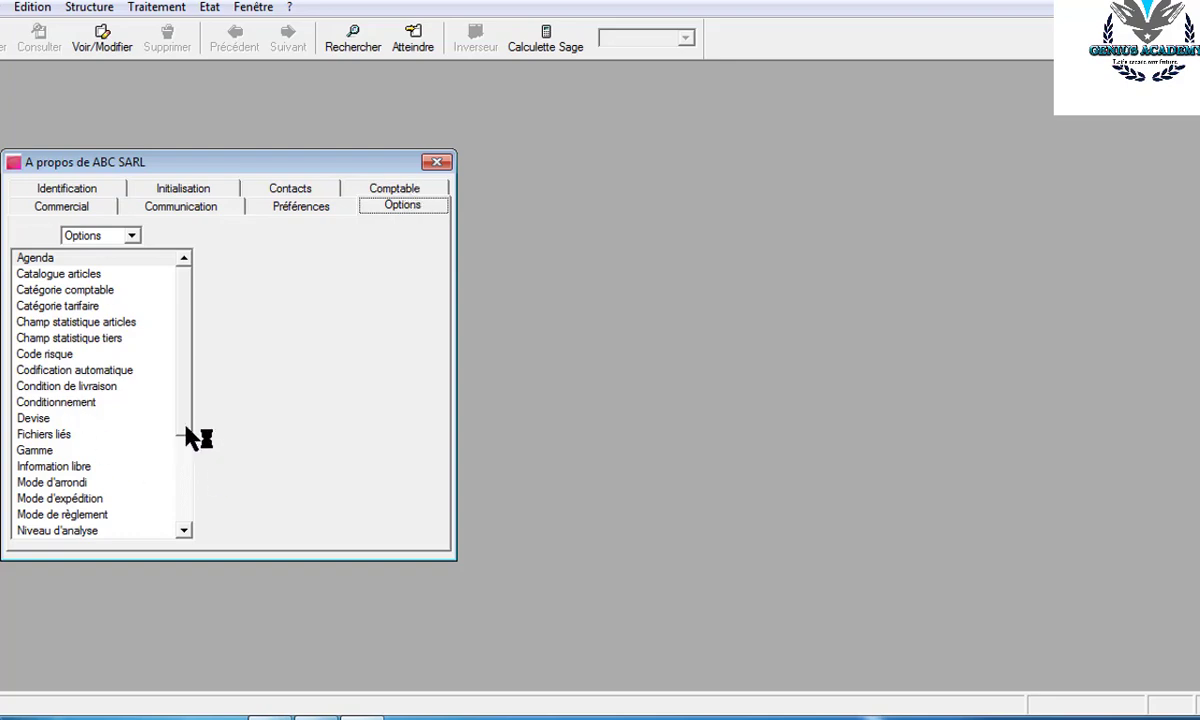
- In Unité d'achat et de vente, add the units SACHET and CARTON
{"action": "left_click_drag", "start_coordinate": [186, 428], "coordinate": [187, 556]}
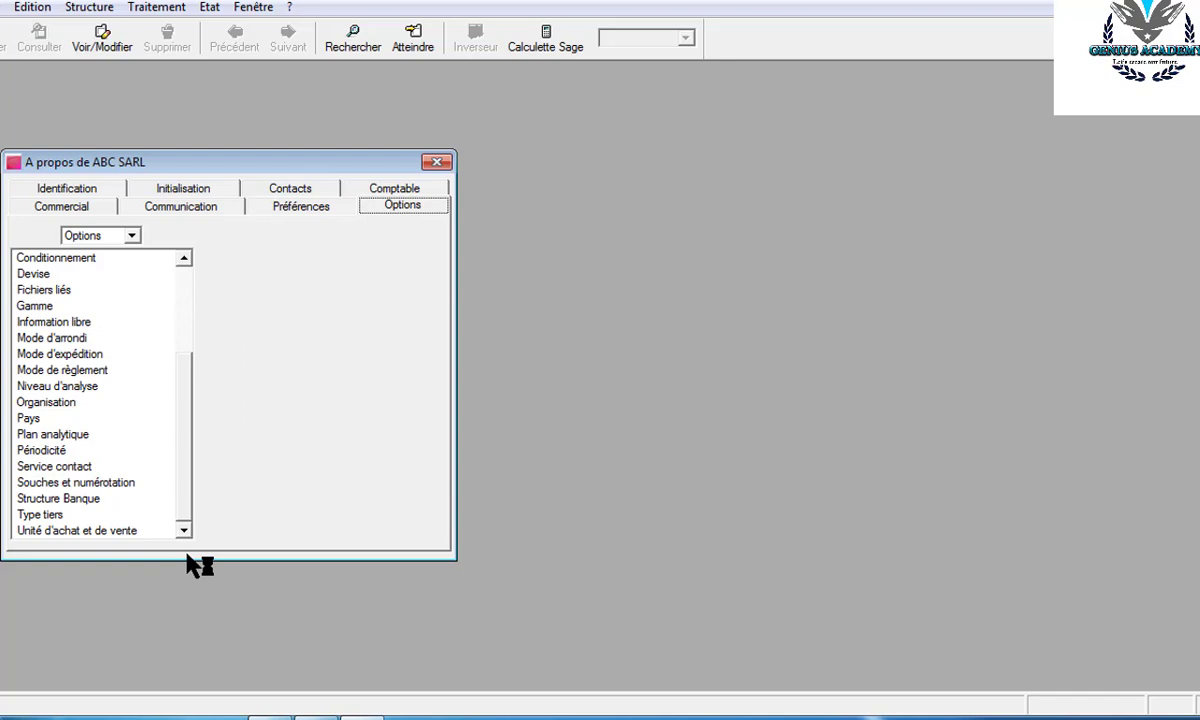
{"action": "left_click", "coordinate": [118, 532]}
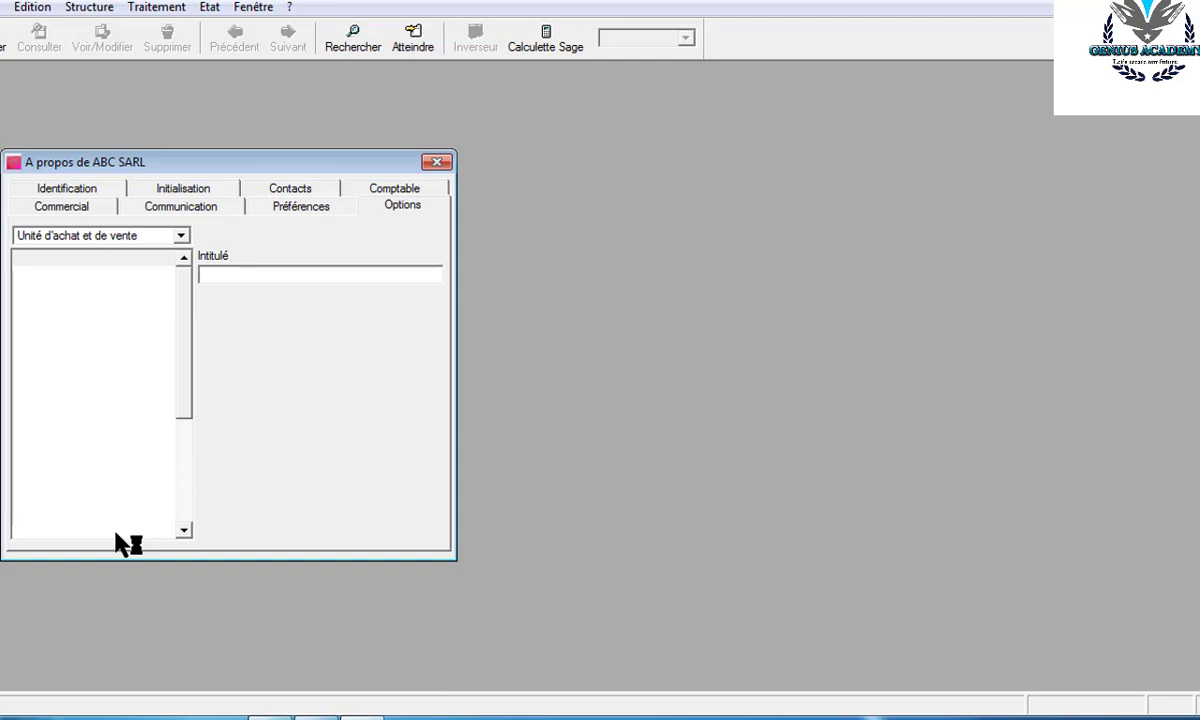
{"action": "type", "text": "SACHA"}
{"action": "key", "text": "BackSpace"}
{"action": "type", "text": "ET"}
{"action": "key", "text": "Return"}
{"action": "type", "text": "CART"}
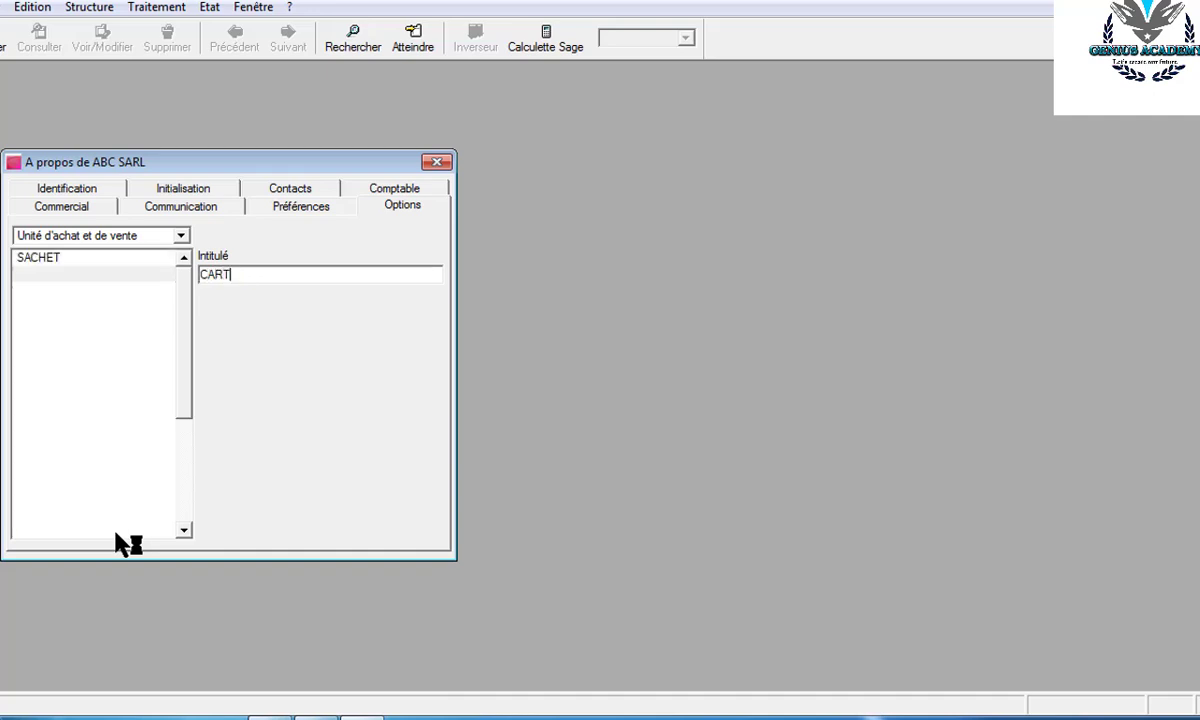
{"action": "type", "text": "ON"}
{"action": "key", "text": "Return"}
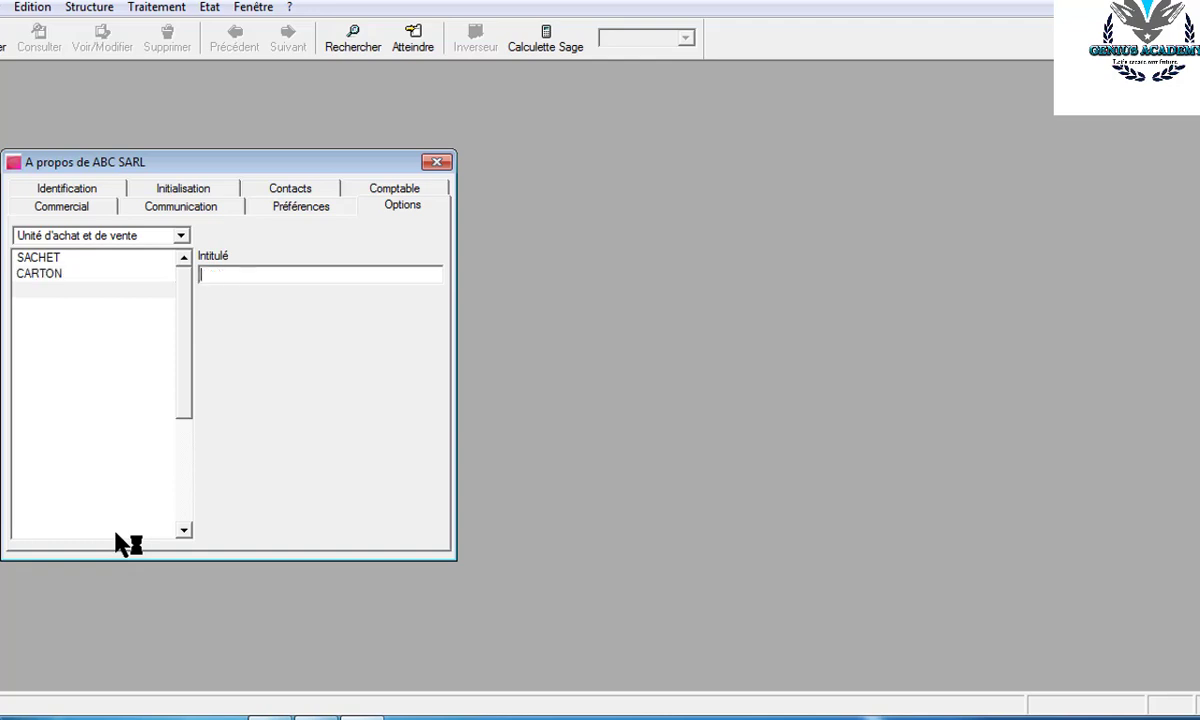
- Add the units MARCEAUX and BOITE
{"action": "type", "text": "MARCEA"}
{"action": "key", "text": "Return"}
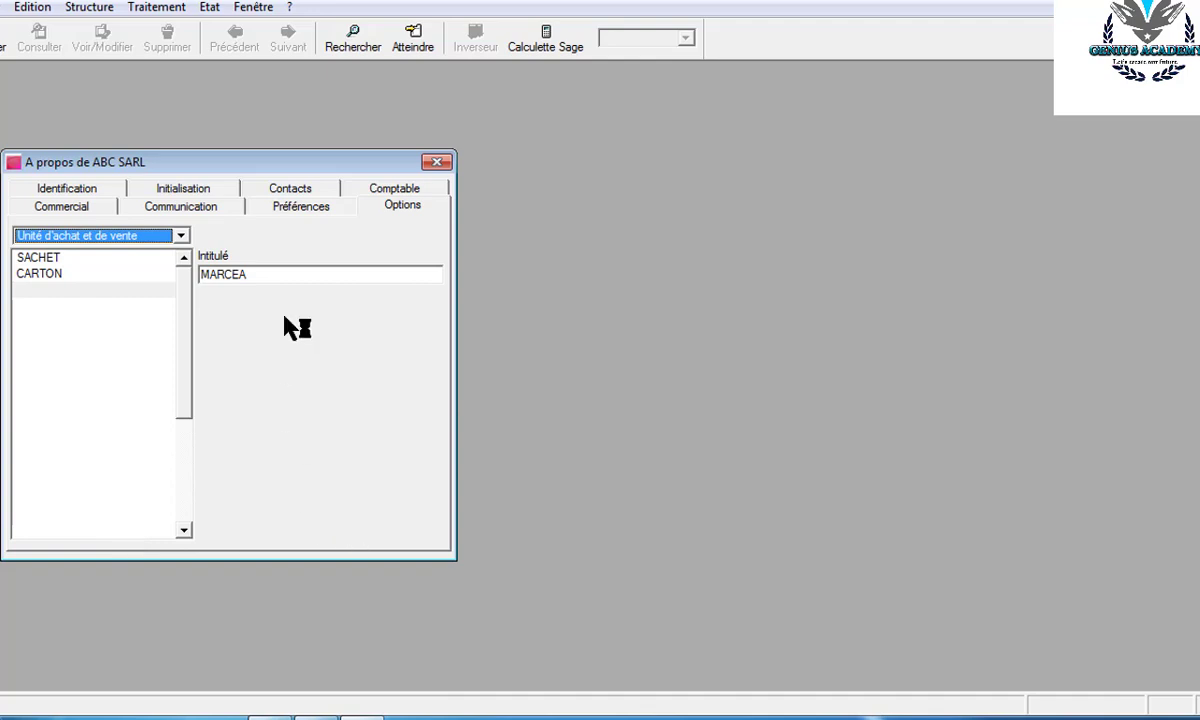
{"action": "left_click", "coordinate": [252, 277]}
{"action": "type", "text": "UX"}
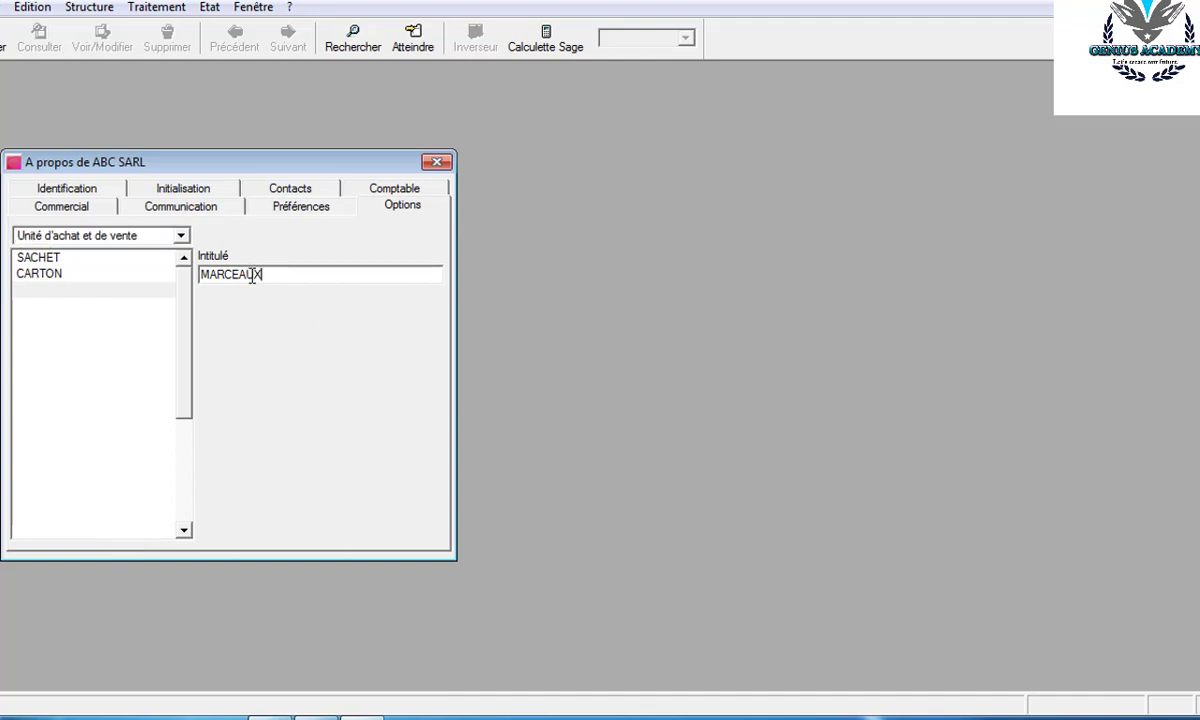
{"action": "key", "text": "Return"}
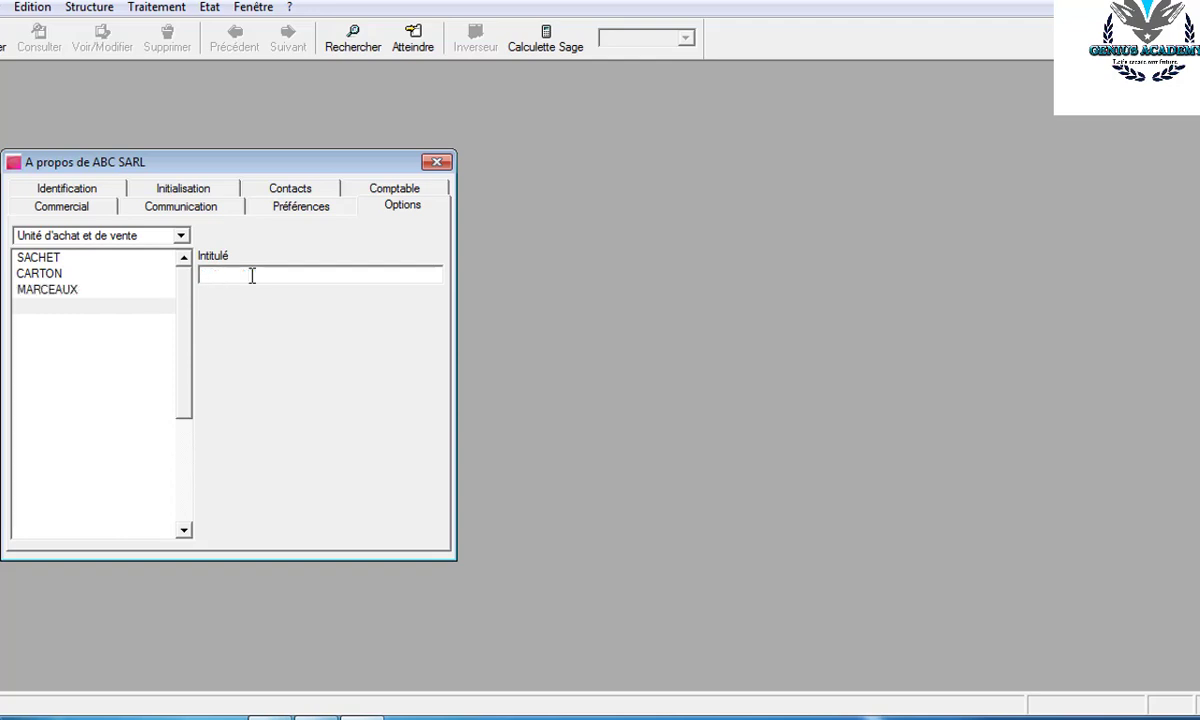
{"action": "type", "text": "BOITE"}
{"action": "key", "text": "Return"}
{"action": "left_click", "coordinate": [181, 237]}
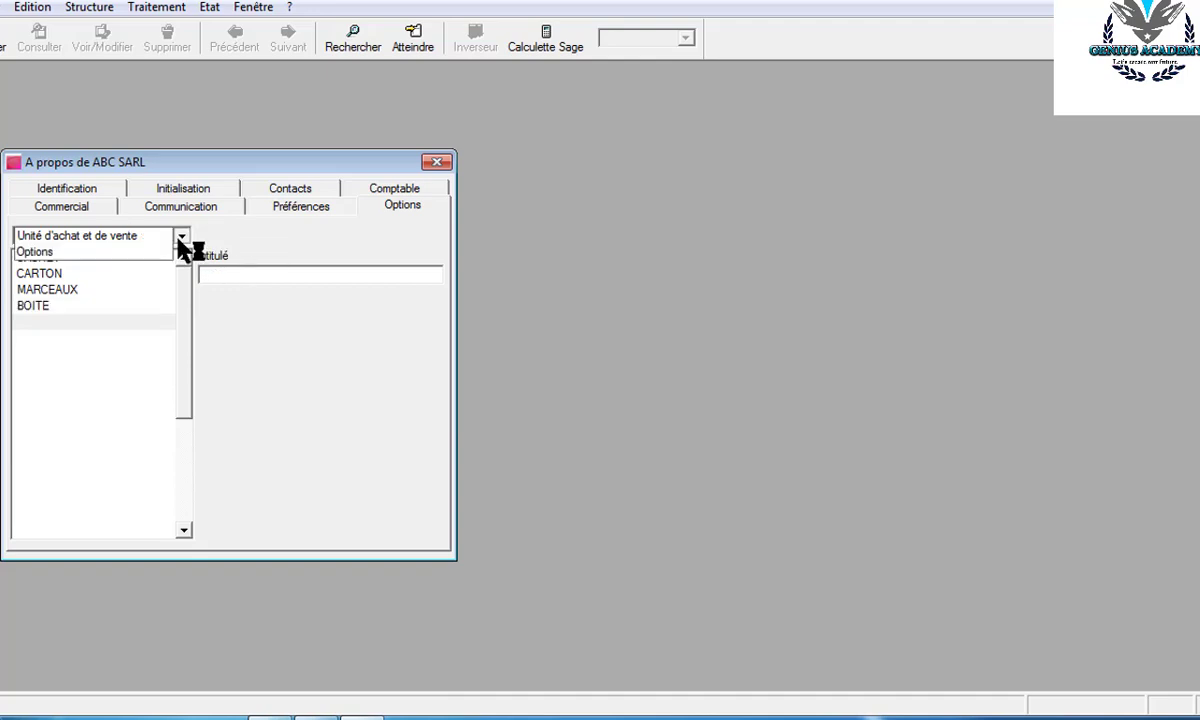
- Add Service contact entries SERVICE COMPTABLE, MARKETING and DIRECTION GENERALE
{"action": "left_click", "coordinate": [82, 251]}
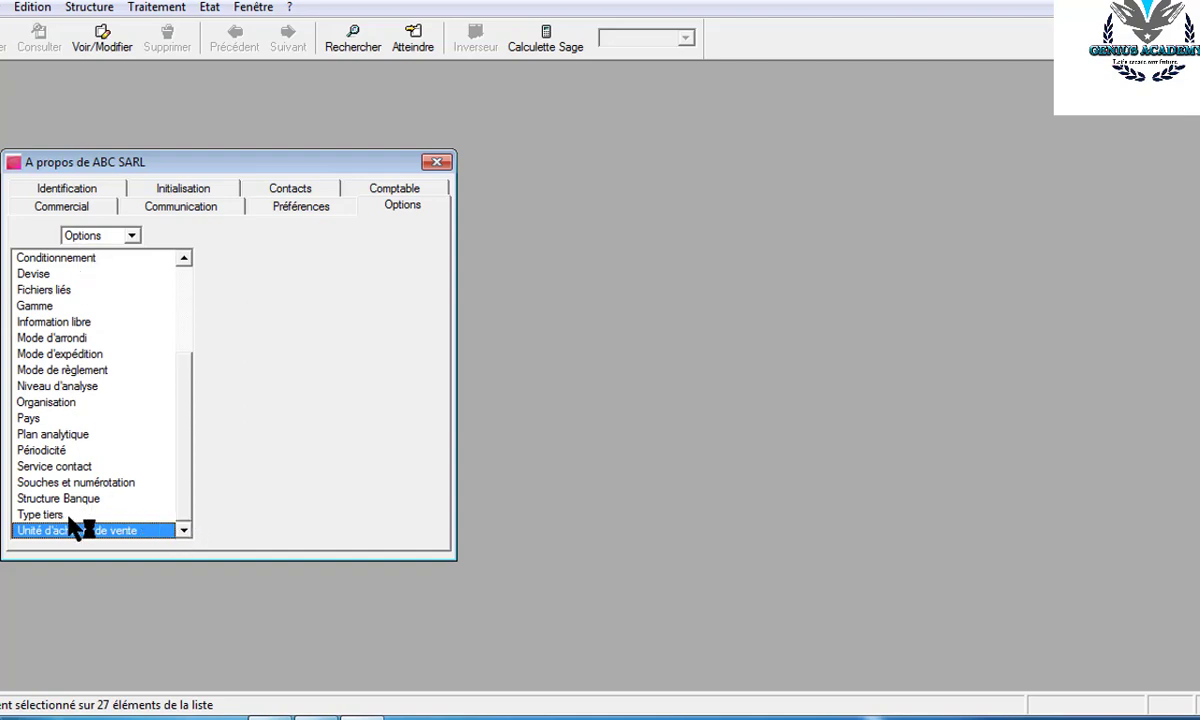
{"action": "double_click", "coordinate": [54, 466]}
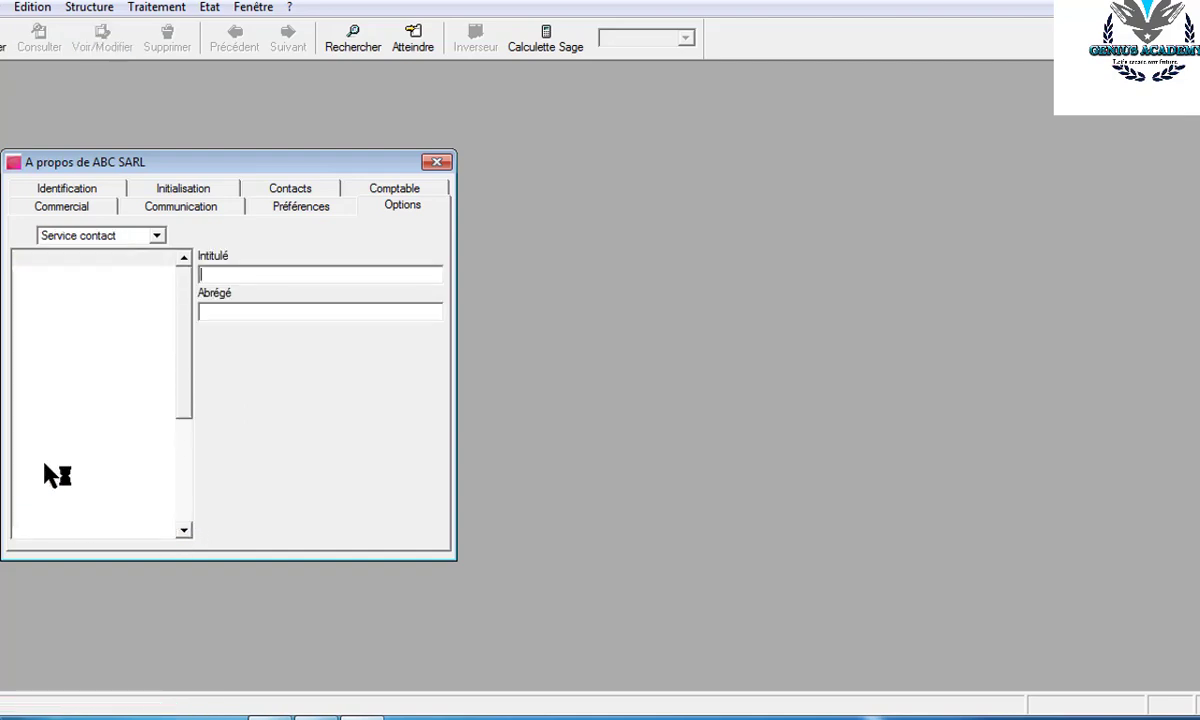
{"action": "type", "text": "SERVICE COMPTA"}
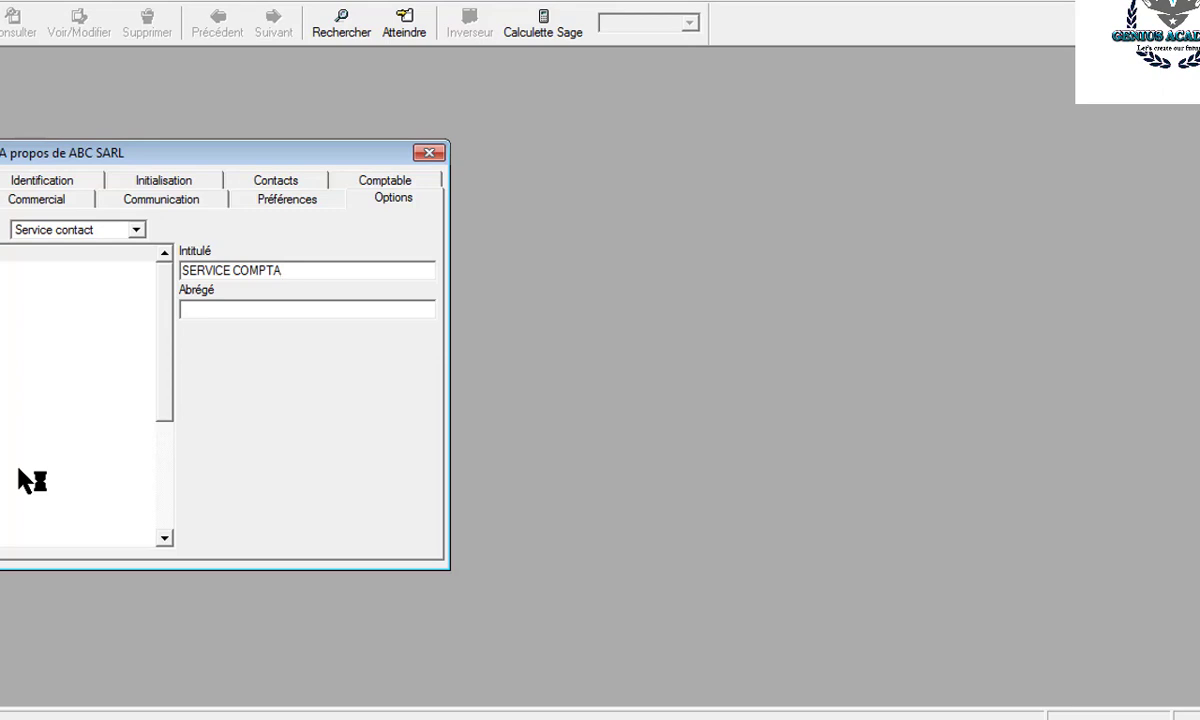
{"action": "type", "text": "BLE"}
{"action": "key", "text": "Return"}
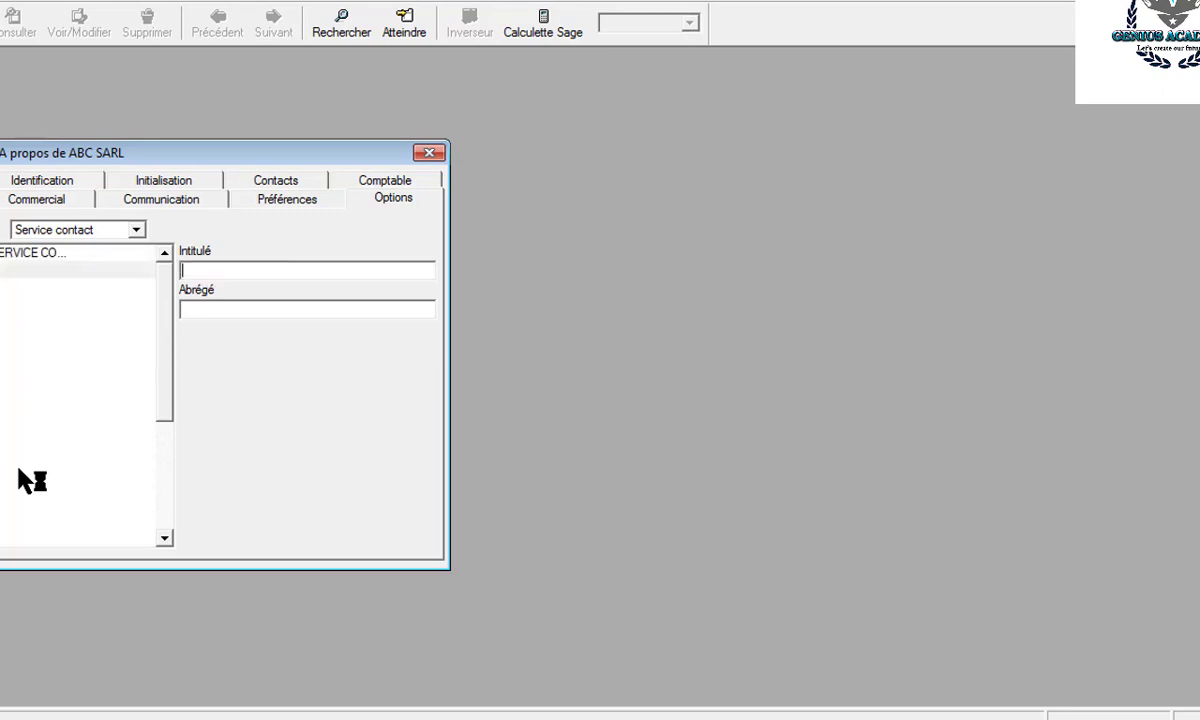
{"action": "type", "text": "MARKETING"}
{"action": "key", "text": "Return"}
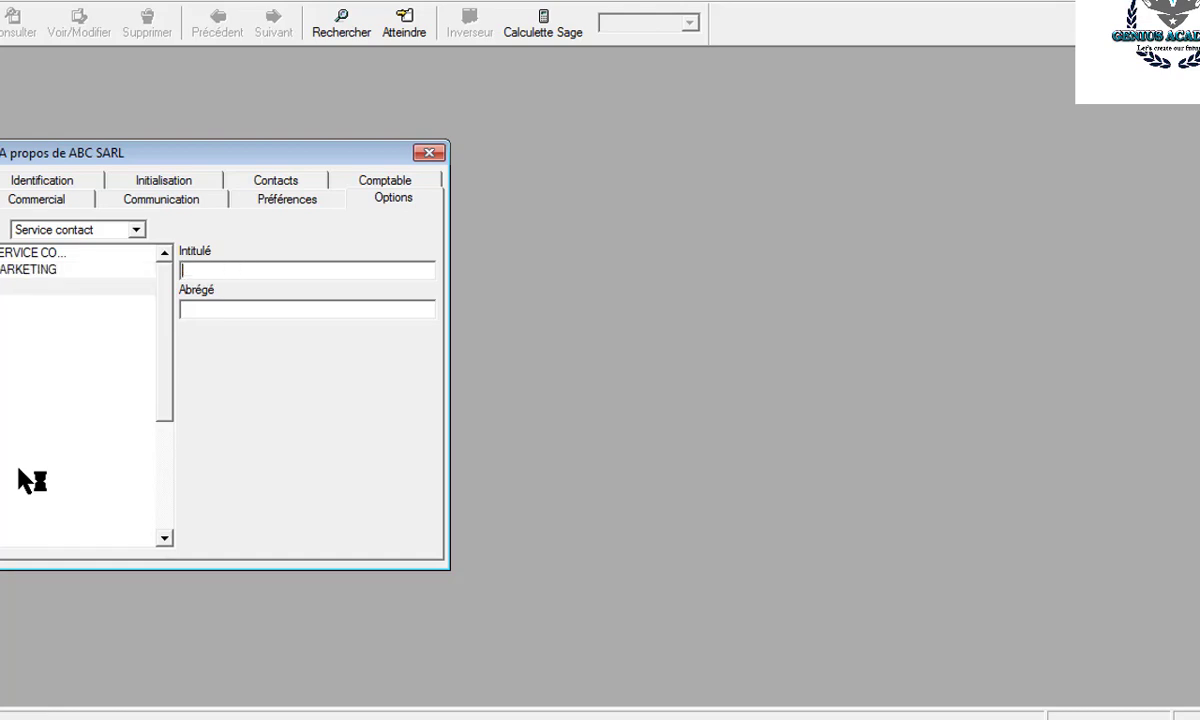
{"action": "type", "text": "DIRECTION GENE"}
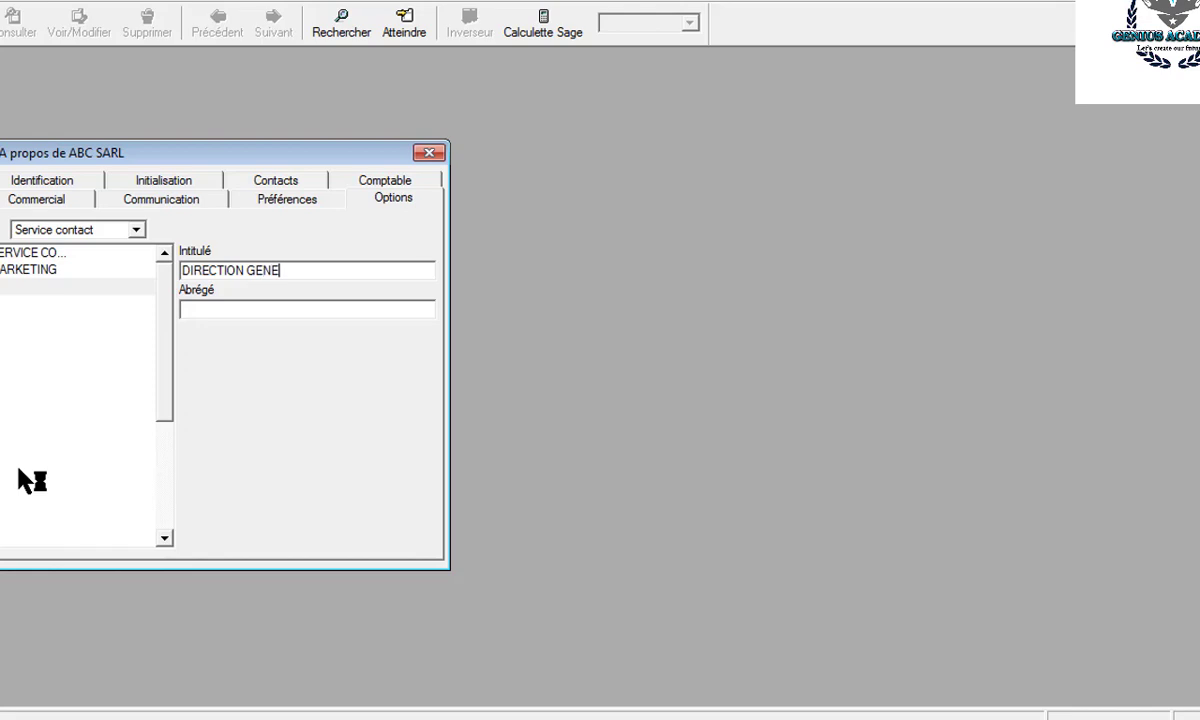
{"action": "type", "text": "RALE"}
{"action": "key", "text": "Return"}
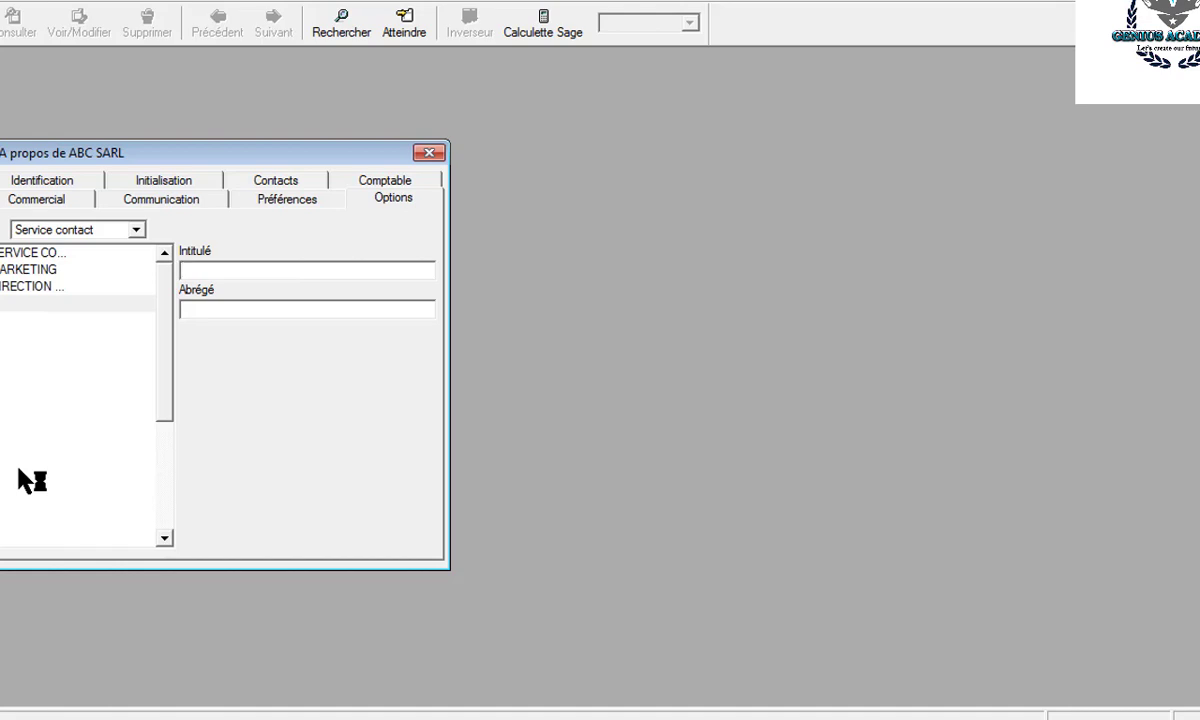
{"action": "left_click", "coordinate": [136, 231]}
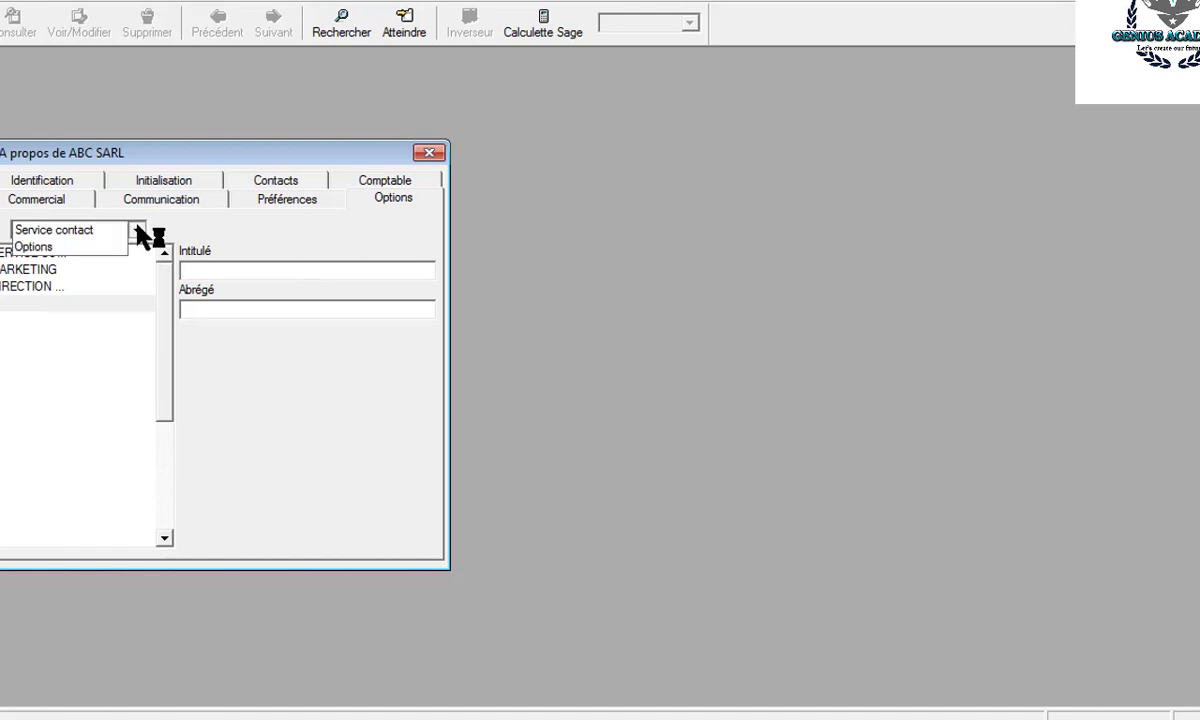
{"action": "left_click", "coordinate": [53, 249]}
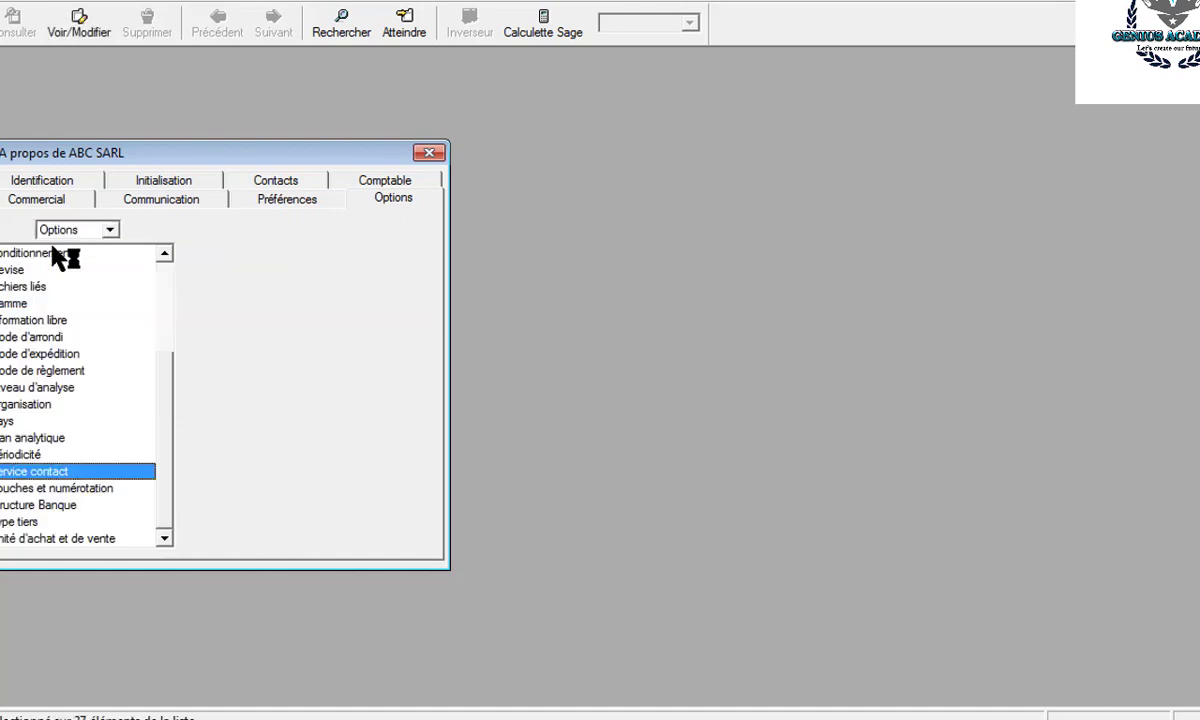
- Add payment methods ESPECE, CREDIT and BANQUE under Mode de règlement
{"action": "double_click", "coordinate": [20, 372]}
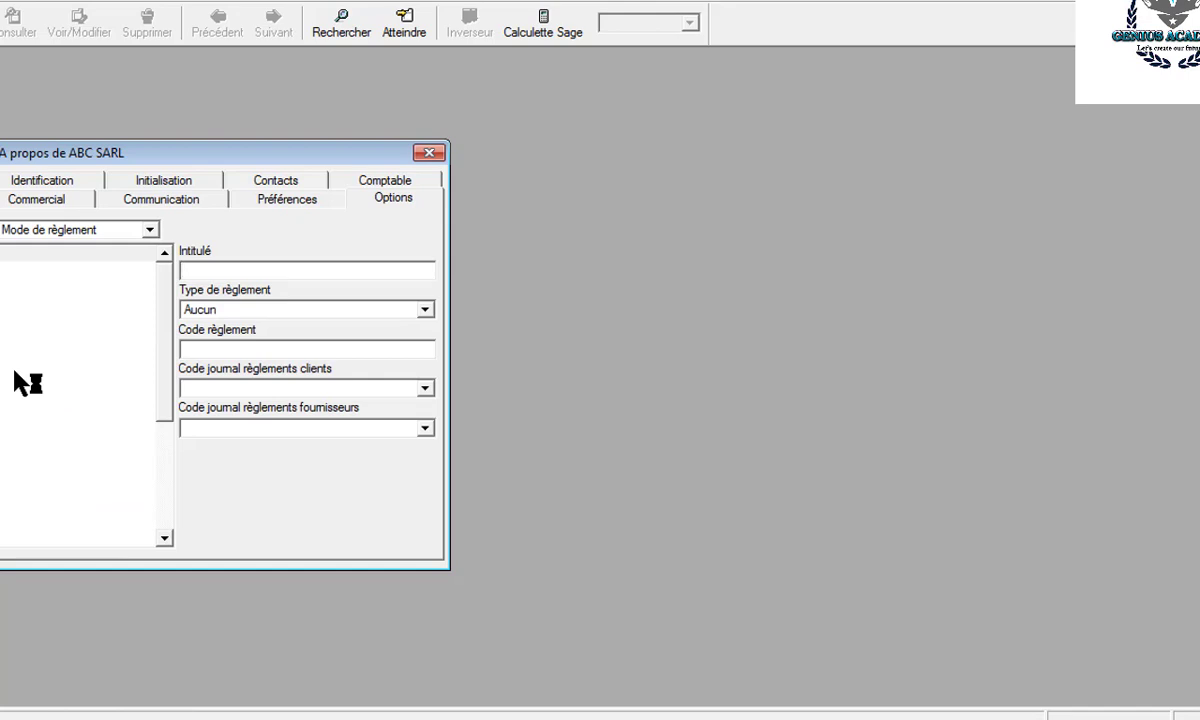
{"action": "type", "text": "ESPECE"}
{"action": "key", "text": "Return"}
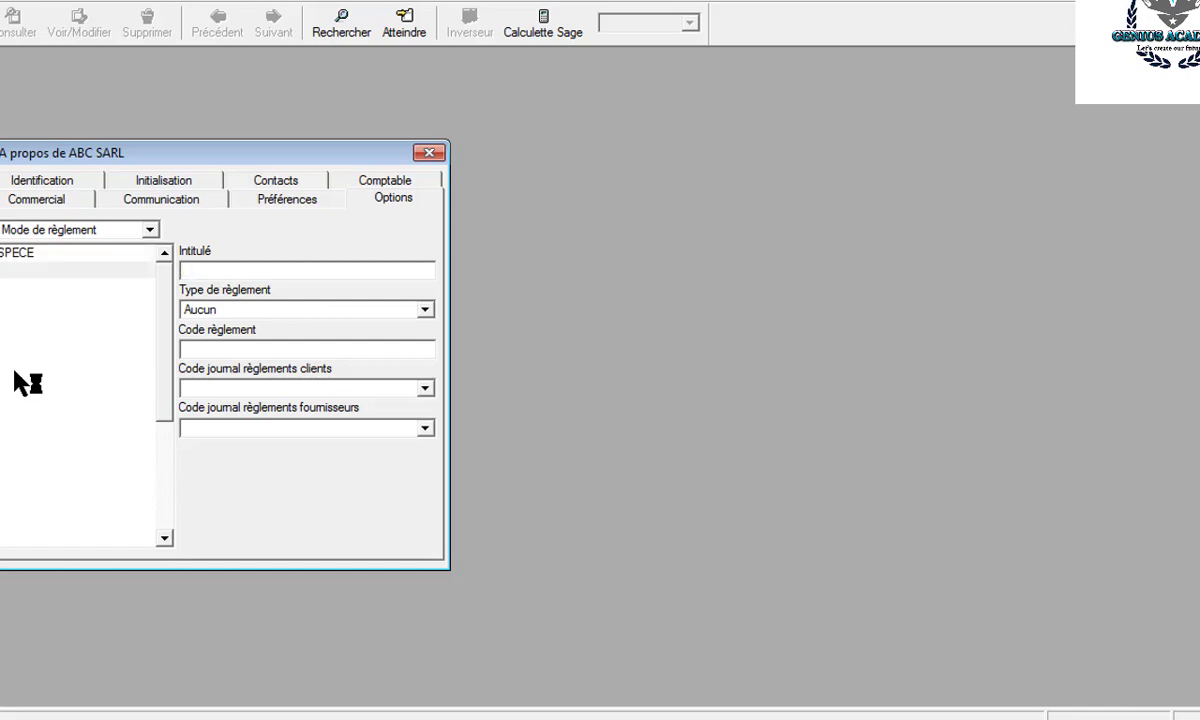
{"action": "type", "text": "CREDIT"}
{"action": "key", "text": "Return"}
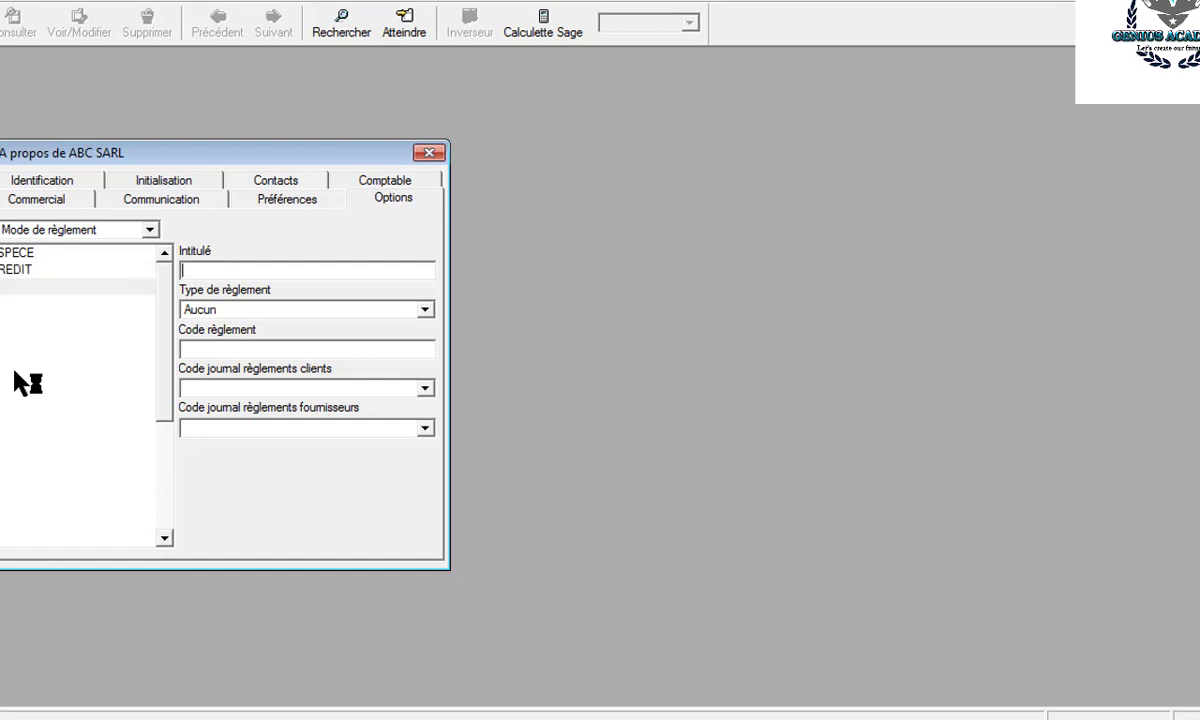
{"action": "type", "text": "BANQUE"}
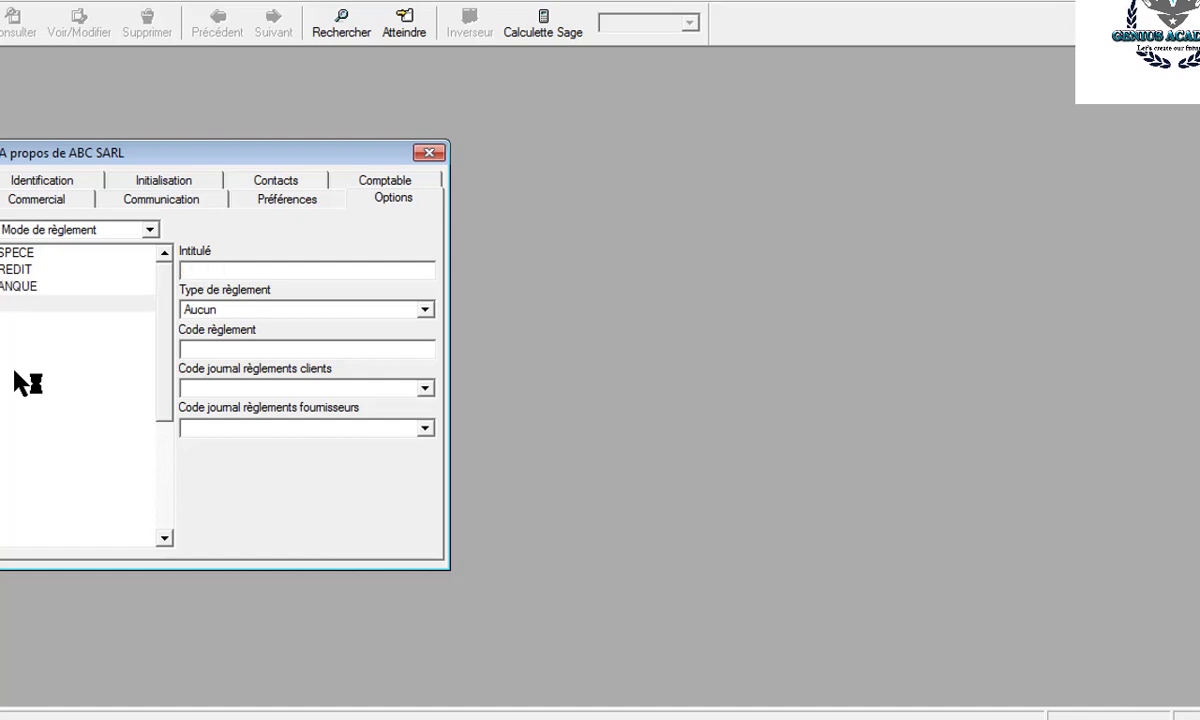
- Add shipping modes VOITURE, TRAIN and BATEAUX under Mode d'expédition
{"action": "left_click", "coordinate": [152, 230]}
{"action": "left_click", "coordinate": [70, 248]}
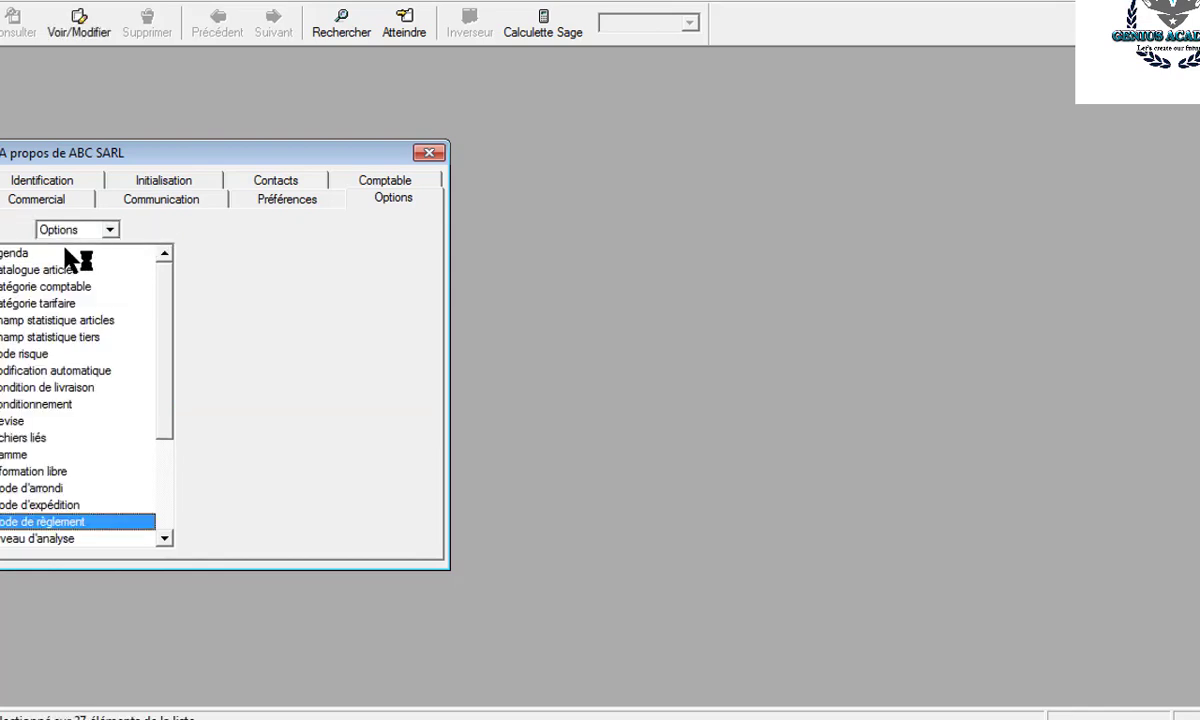
{"action": "left_click", "coordinate": [35, 505]}
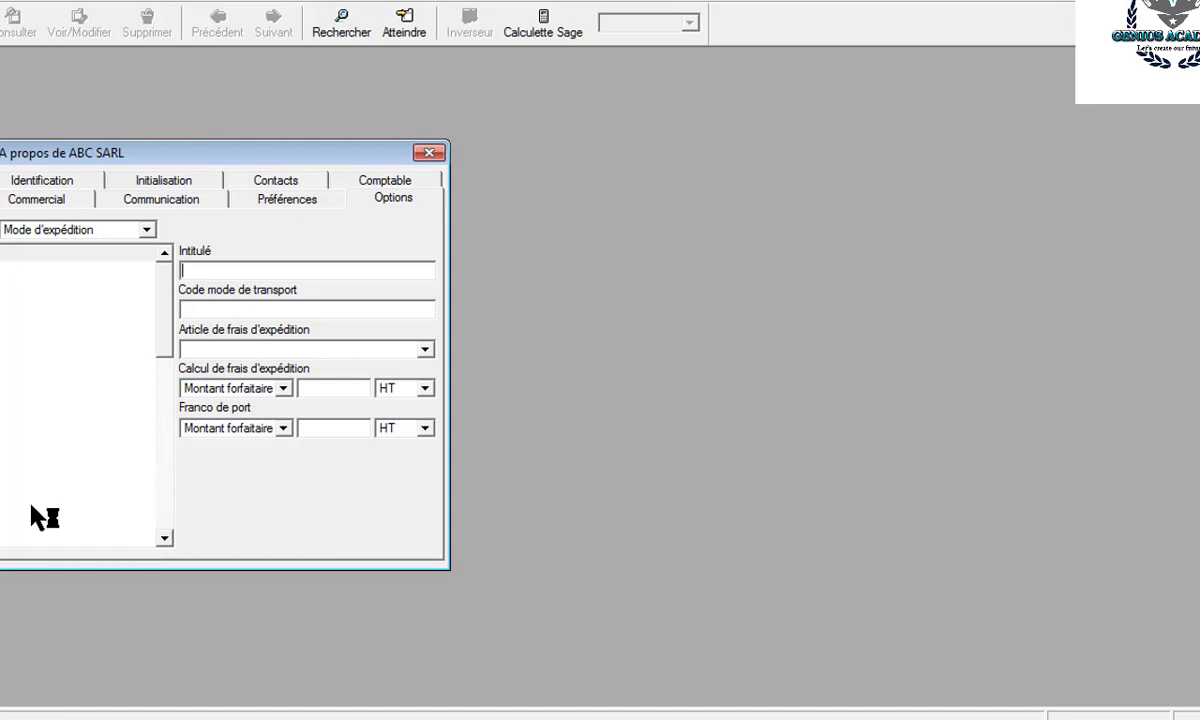
{"action": "type", "text": "VOITURE"}
{"action": "key", "text": "Return"}
{"action": "type", "text": "T"}
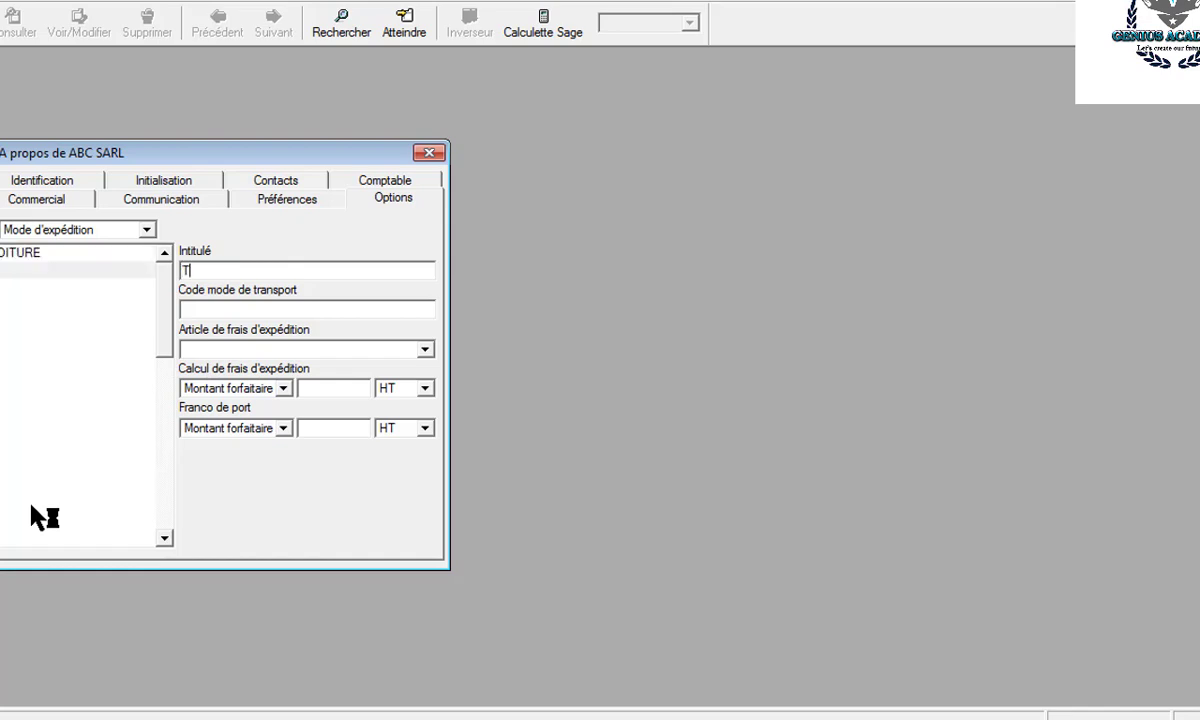
{"action": "type", "text": "RAIN"}
{"action": "key", "text": "Return"}
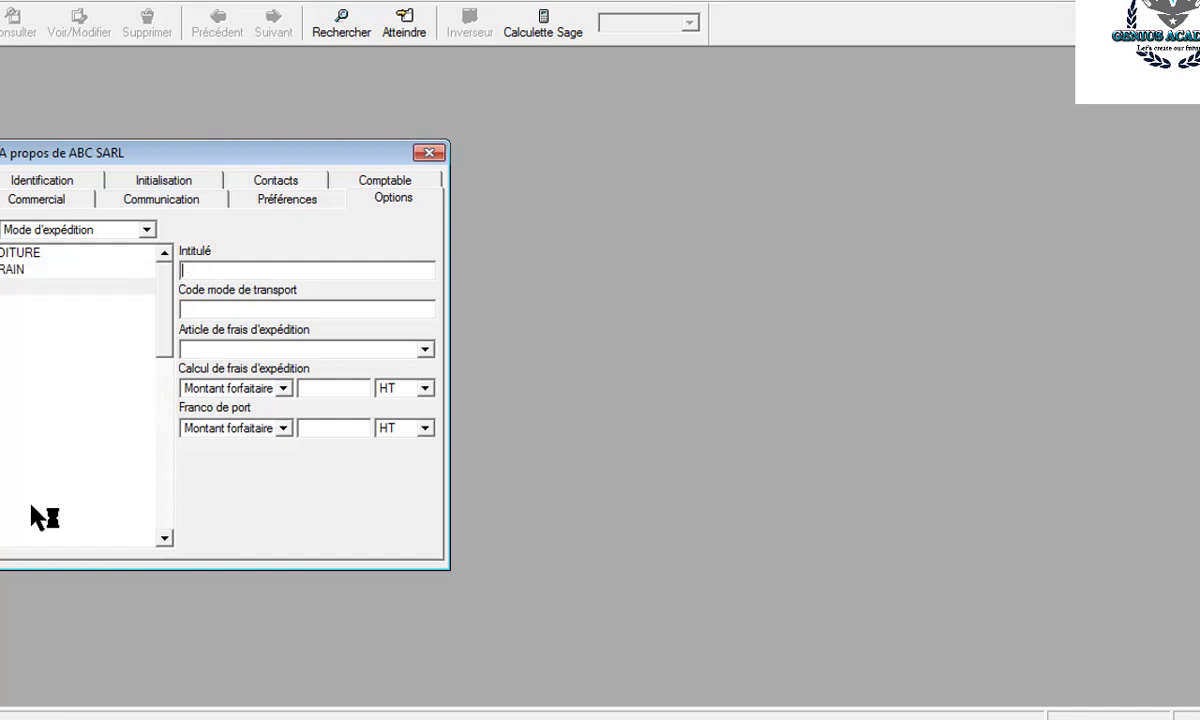
{"action": "type", "text": "A"}
{"action": "key", "text": "BackSpace"}
{"action": "type", "text": "BATEAUX"}
{"action": "key", "text": "Return"}
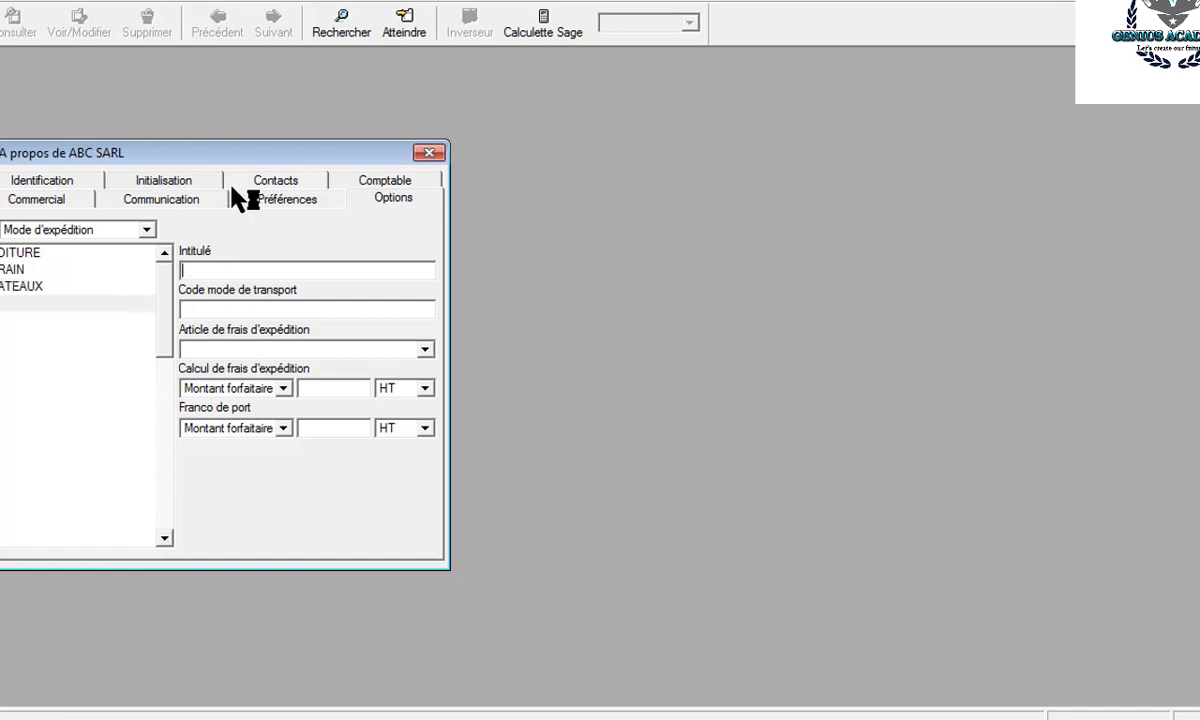
{"action": "left_click", "coordinate": [147, 230]}
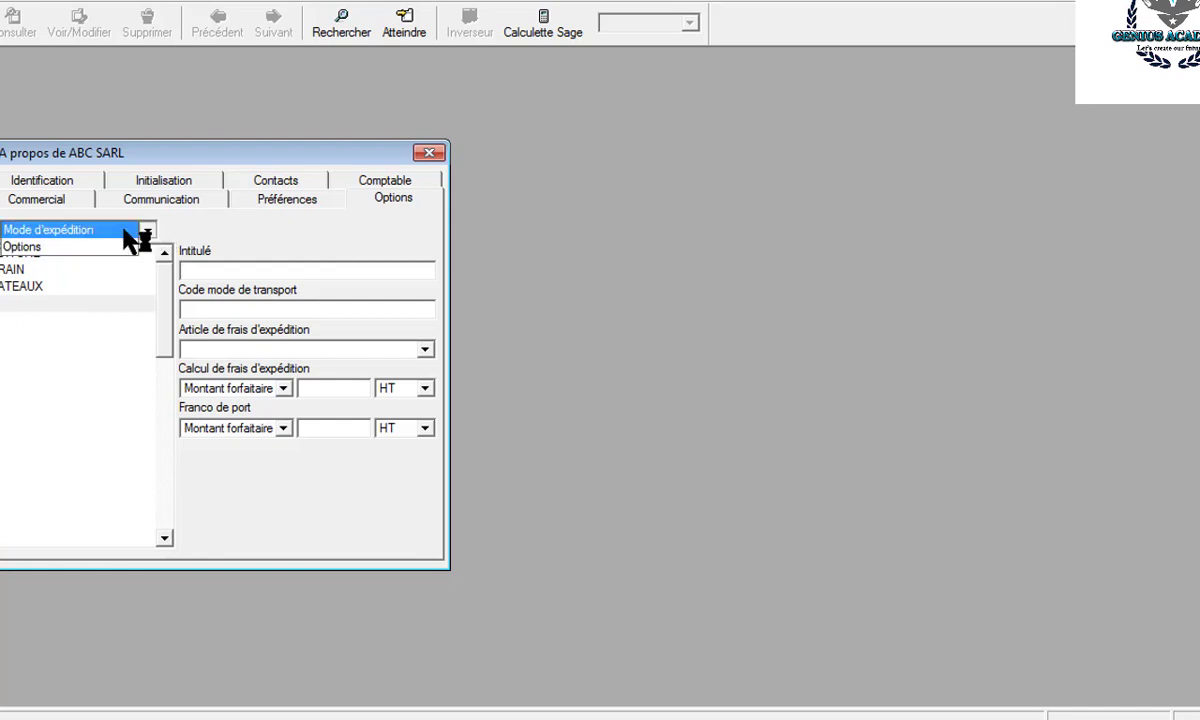
- Open Catégorie comptable in Options and add sales categories VENTE TTC and VENTE HT
{"action": "left_click", "coordinate": [108, 232]}
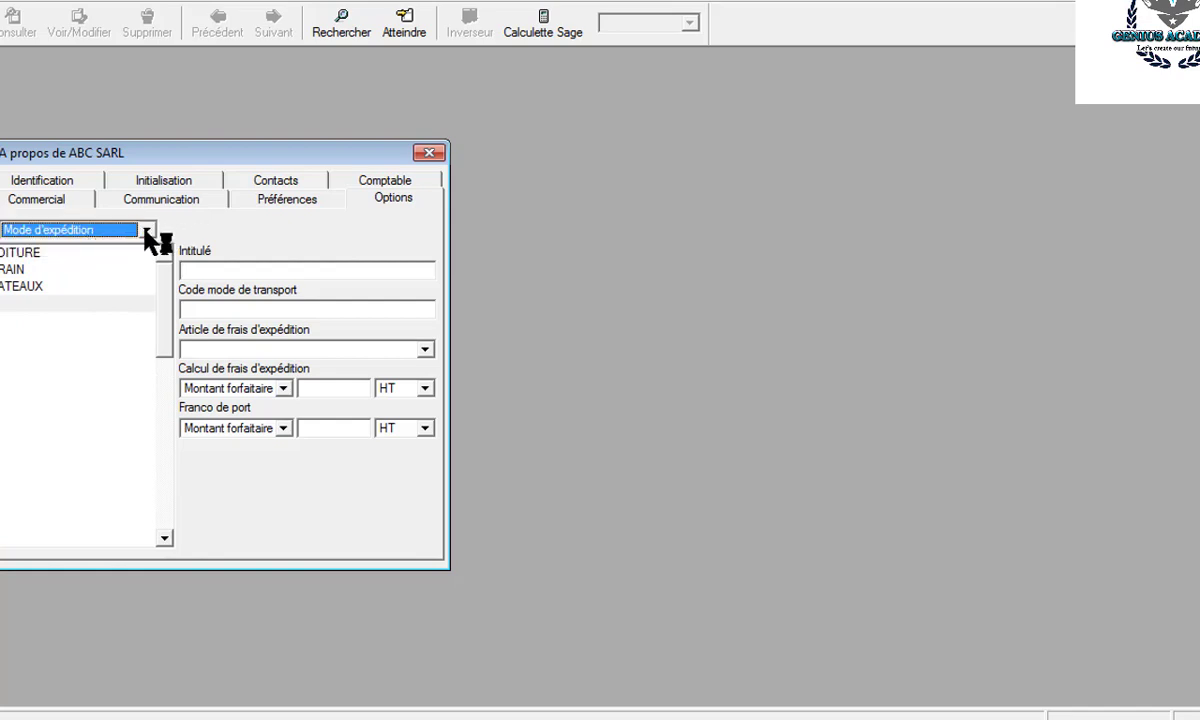
{"action": "left_click", "coordinate": [146, 232]}
{"action": "left_click", "coordinate": [88, 250]}
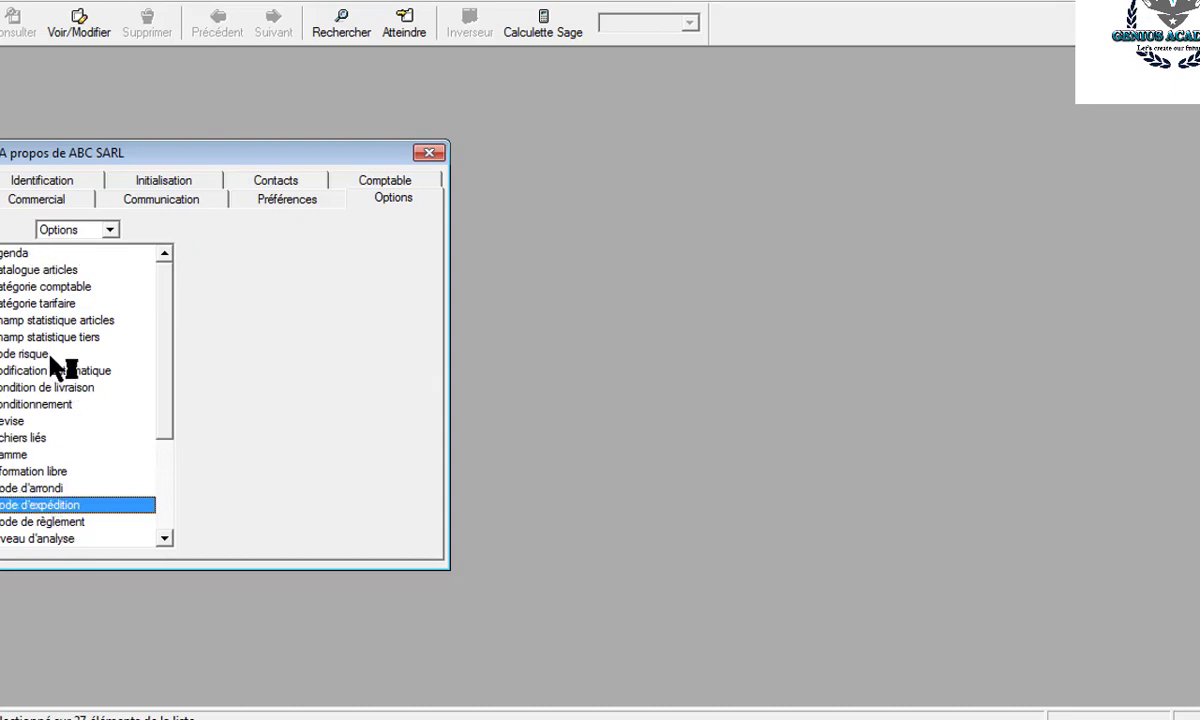
{"action": "left_click", "coordinate": [33, 287]}
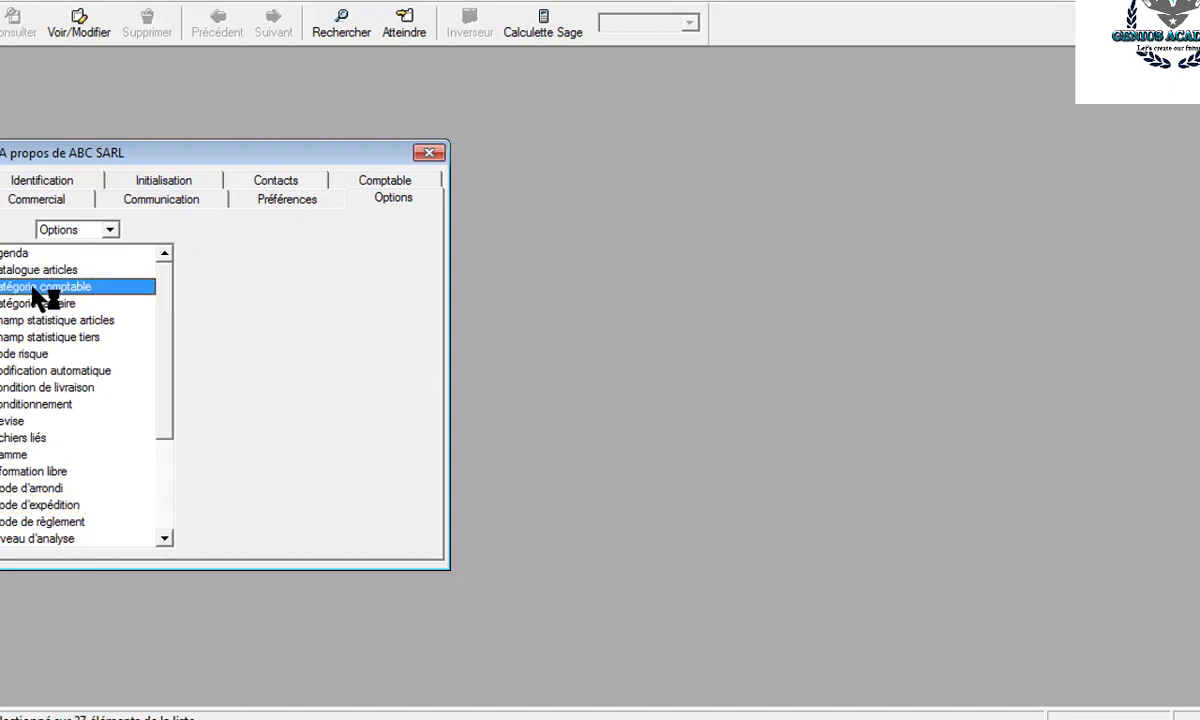
{"action": "double_click", "coordinate": [33, 288]}
{"action": "double_click", "coordinate": [28, 257]}
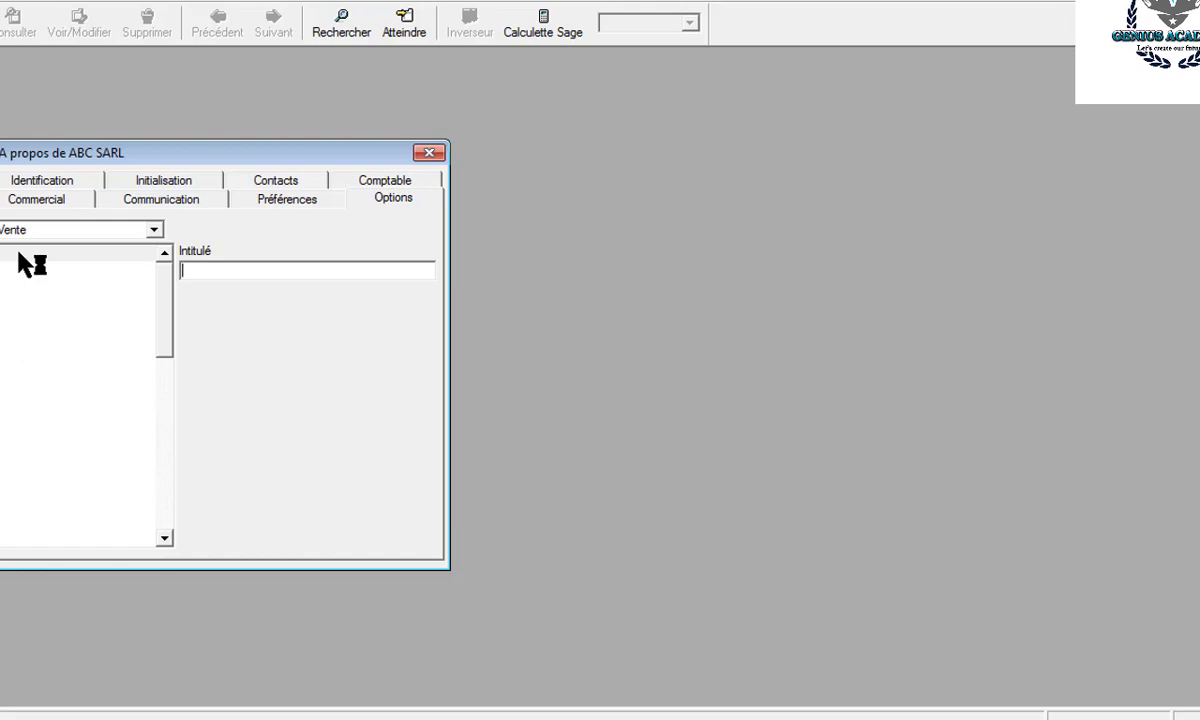
{"action": "type", "text": "VENTE TTC"}
{"action": "key", "text": "Return"}
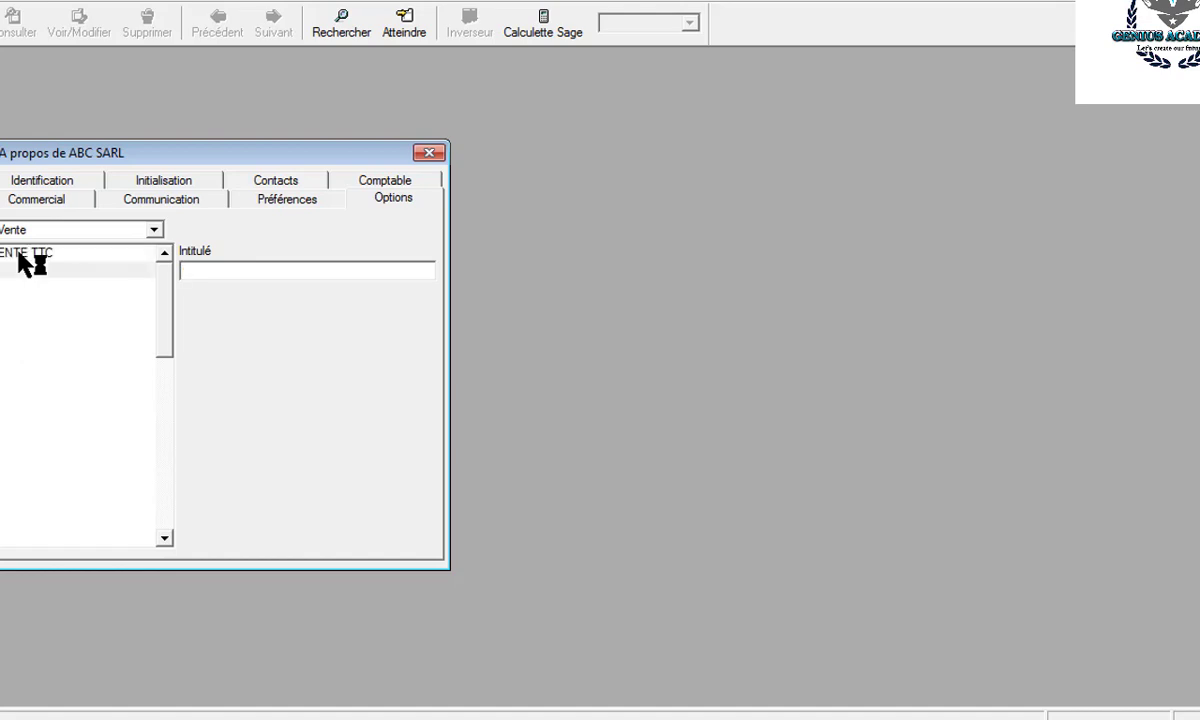
{"action": "type", "text": "VENTE HT"}
{"action": "key", "text": "Return"}
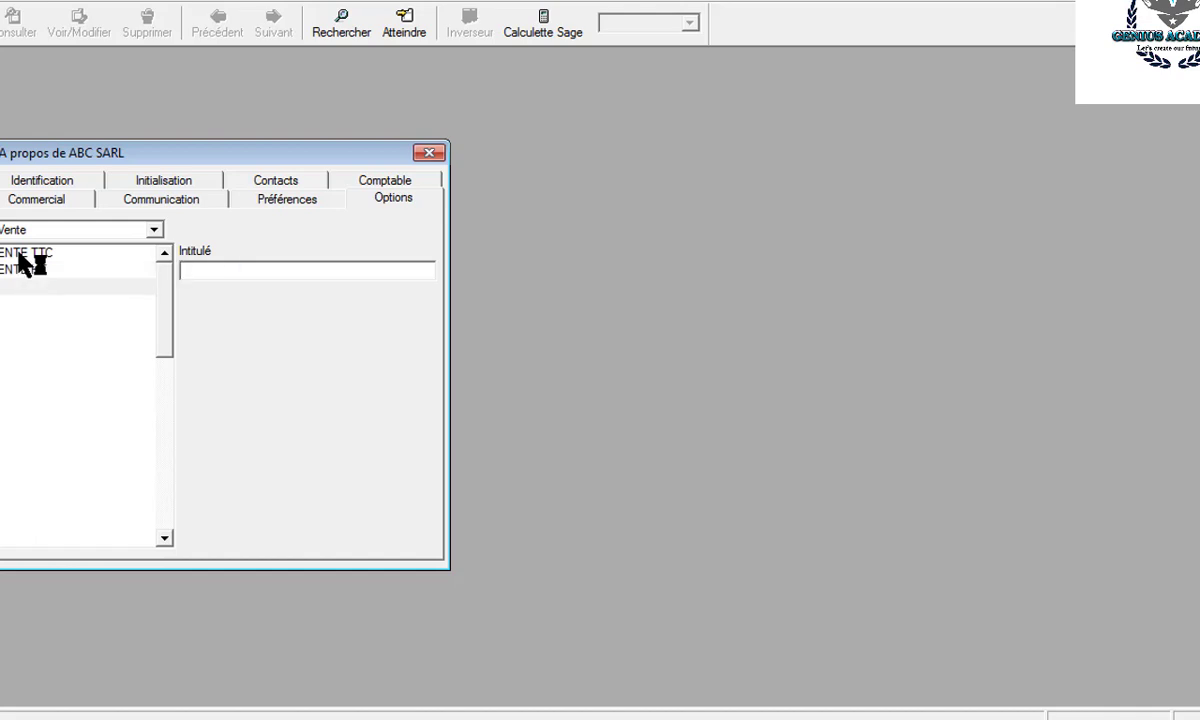
- Switch to purchase categories and add ACHAT TTC and ACHAT HT
{"action": "left_click", "coordinate": [155, 230]}
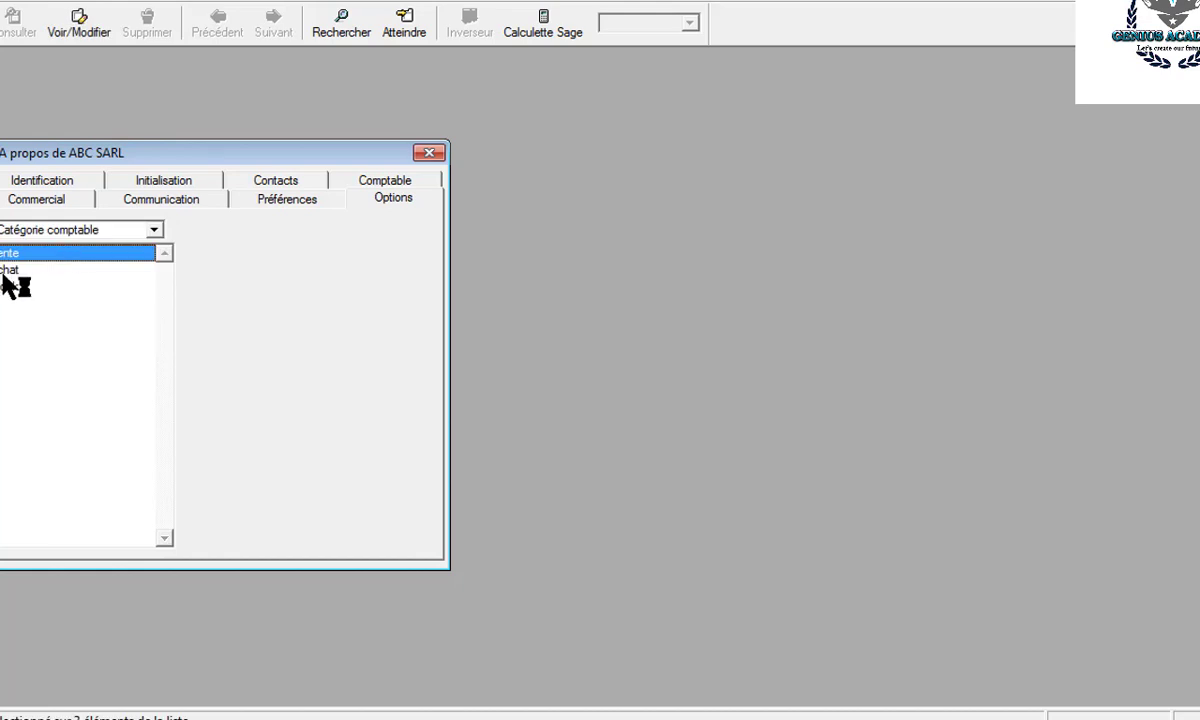
{"action": "left_click", "coordinate": [5, 270]}
{"action": "type", "text": "A"}
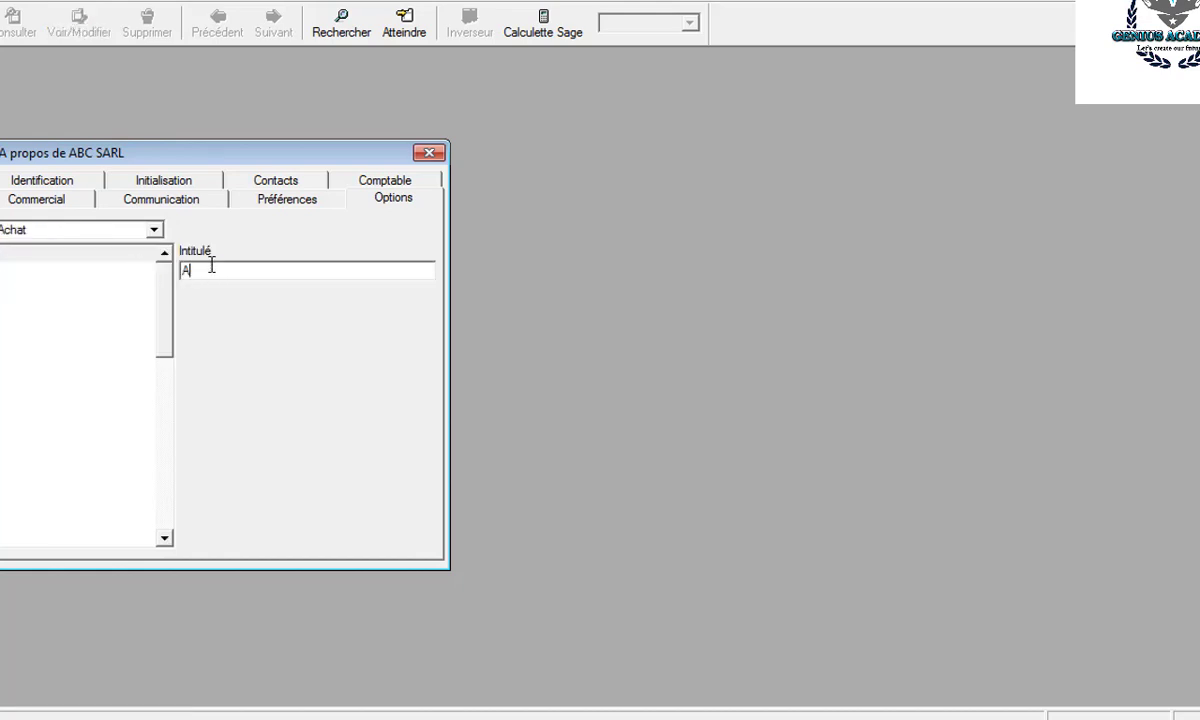
{"action": "type", "text": "CHAT TTC"}
{"action": "key", "text": "Return"}
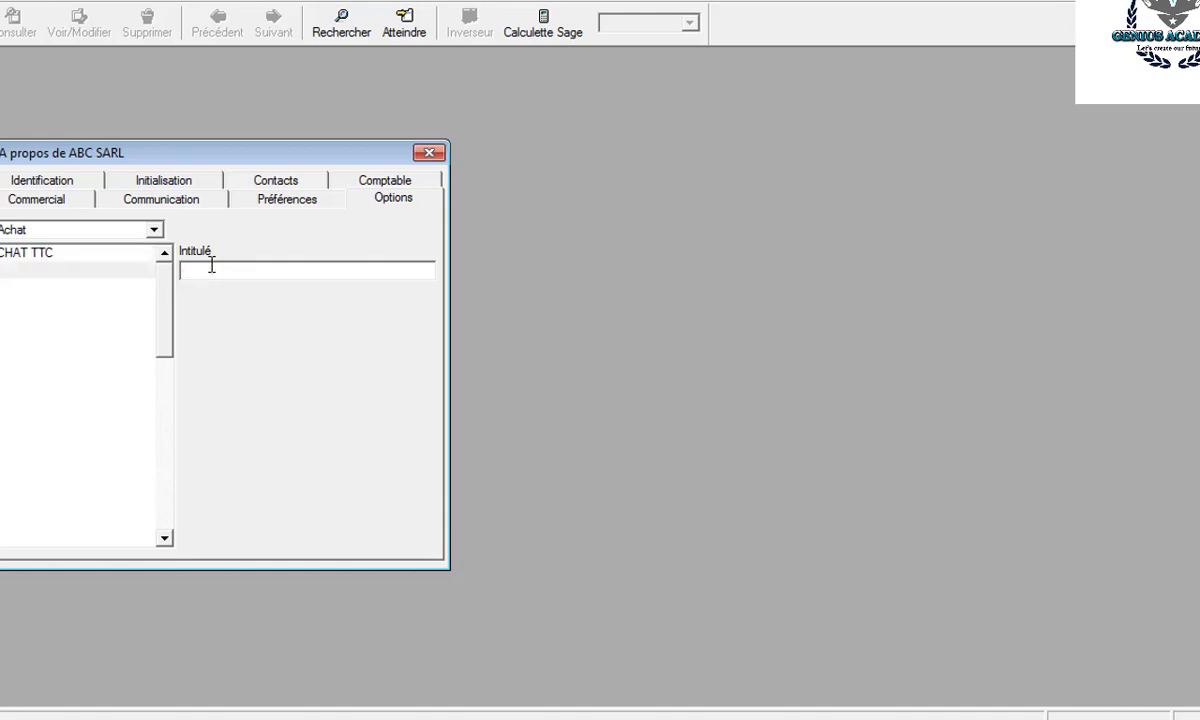
{"action": "type", "text": "ACHAT HT"}
{"action": "key", "text": "Return"}
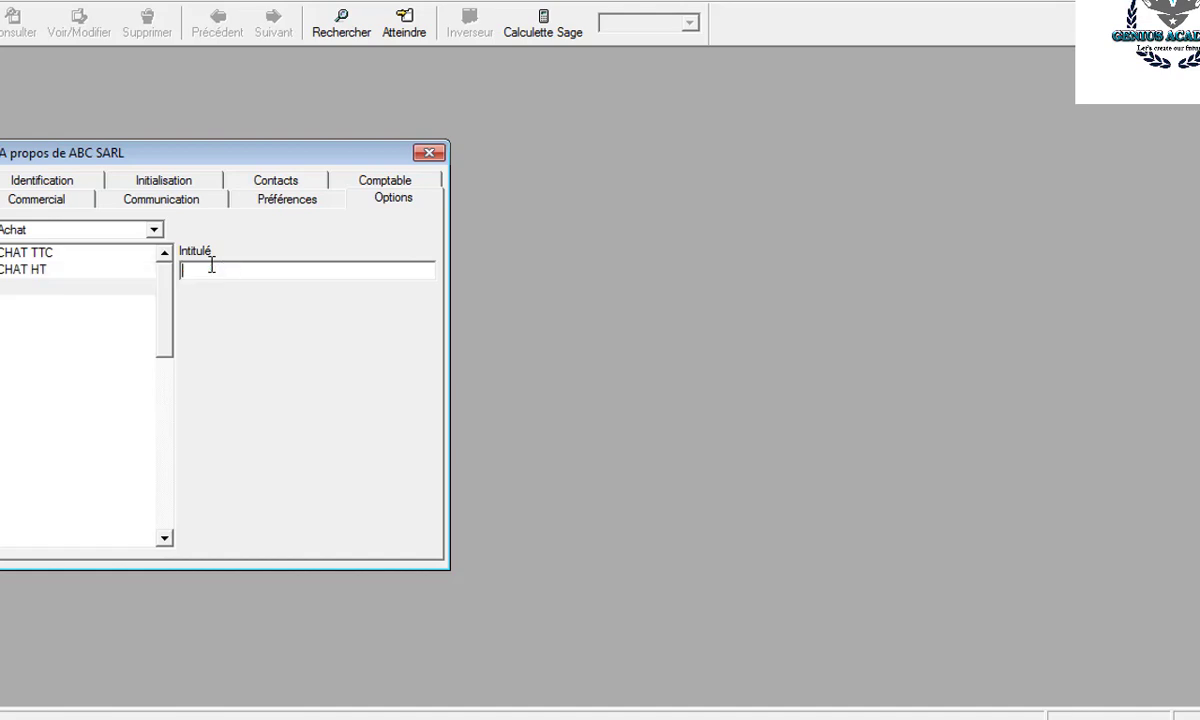
- Open the Stock entries and add STIOCK MINIMUM, removing the stray question mark
{"action": "left_click", "coordinate": [153, 231]}
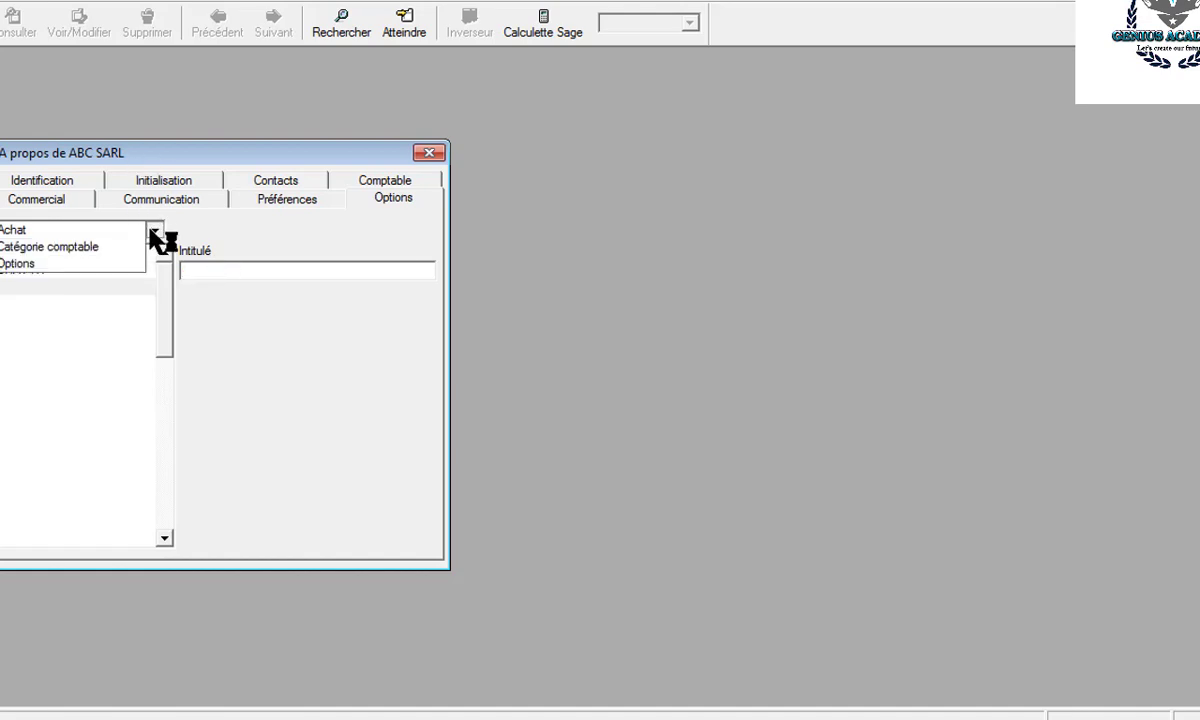
{"action": "left_click", "coordinate": [105, 255]}
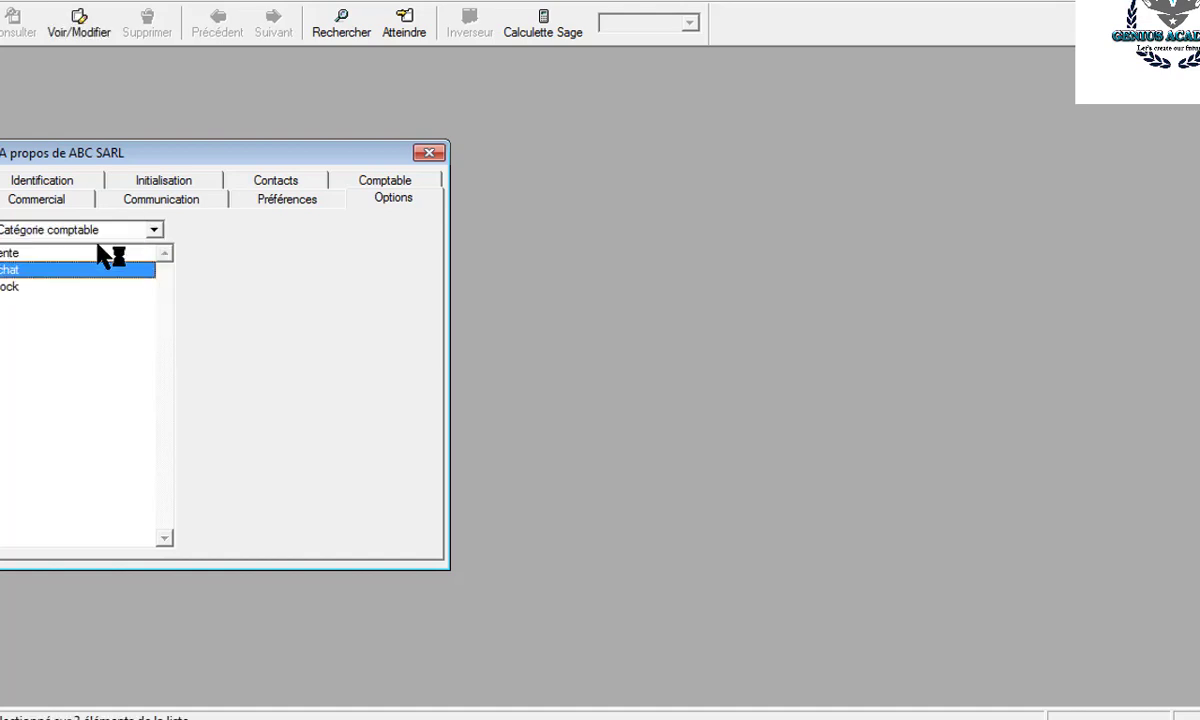
{"action": "left_click", "coordinate": [18, 289]}
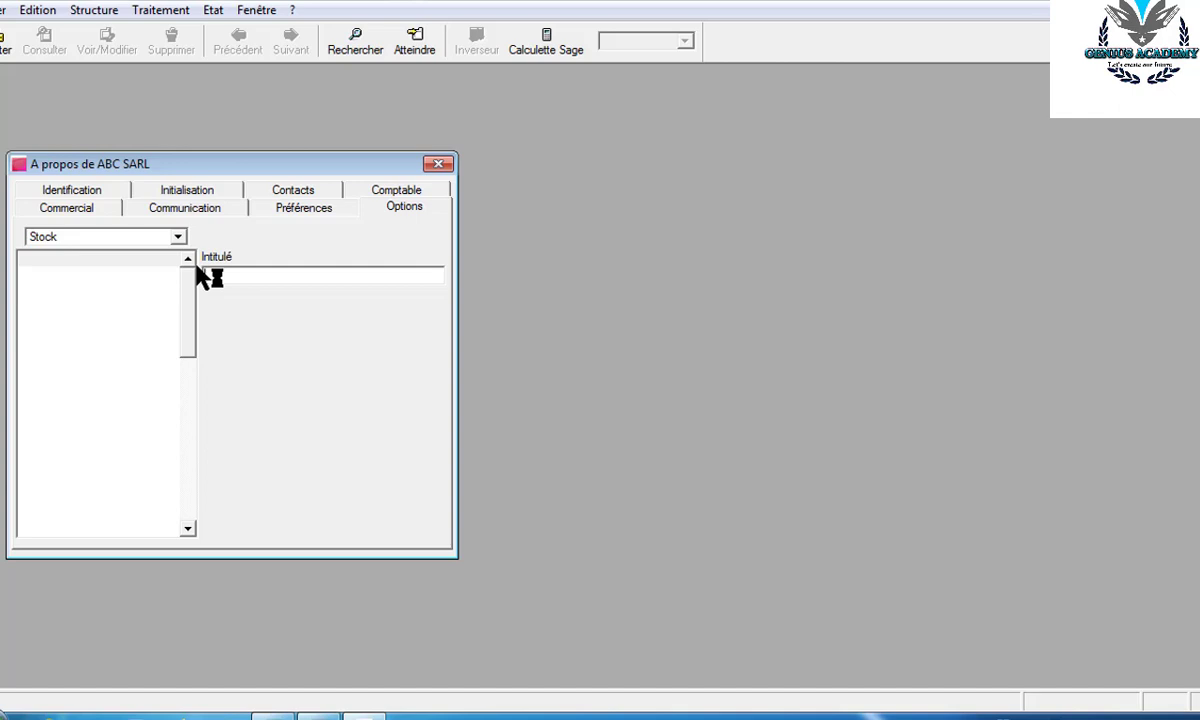
{"action": "type", "text": "STOCK"}
{"action": "key", "text": "Left"}
{"action": "key", "text": "Left"}
{"action": "key", "text": "Left"}
{"action": "type", "text": "IOCK"}
{"action": "type", "text": " MINI"}
{"action": "type", "text": "?UM"}
{"action": "key", "text": "Left"}
{"action": "key", "text": "Left"}
{"action": "key", "text": "Left"}
{"action": "key", "text": "Delete"}
{"action": "type", "text": "M"}
{"action": "key", "text": "Return"}
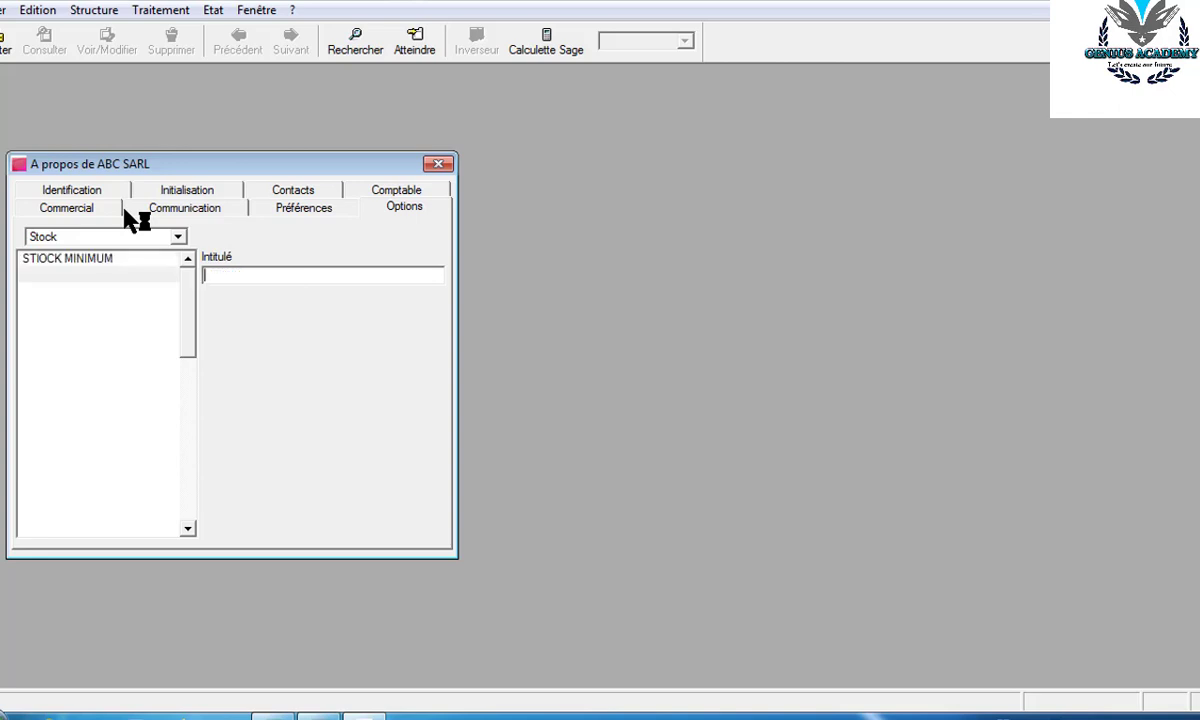
- Add STOCK DE SECURITE and STOCK D'ALERTE to the stock entries
{"action": "type", "text": "STOCK DE SECURITE"}
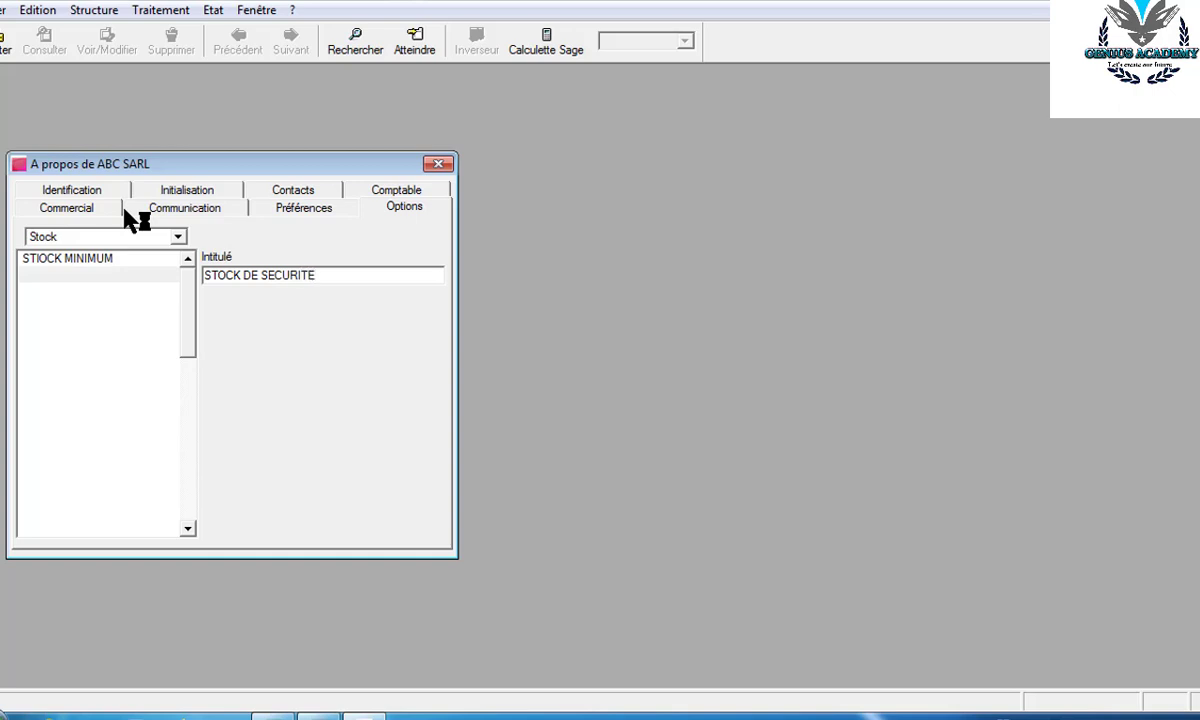
{"action": "key", "text": "Return"}
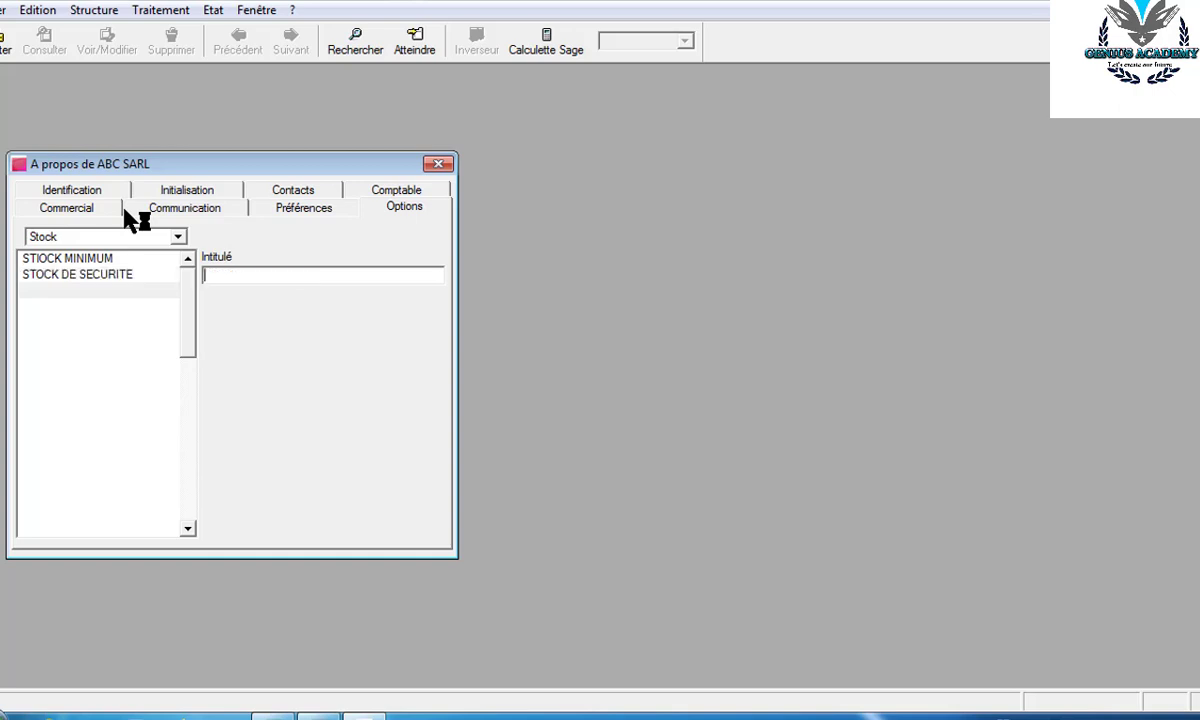
{"action": "type", "text": "STOCK "}
{"action": "type", "text": "D"}
{"action": "type", "text": "I"}
{"action": "type", "text": "ALERTE"}
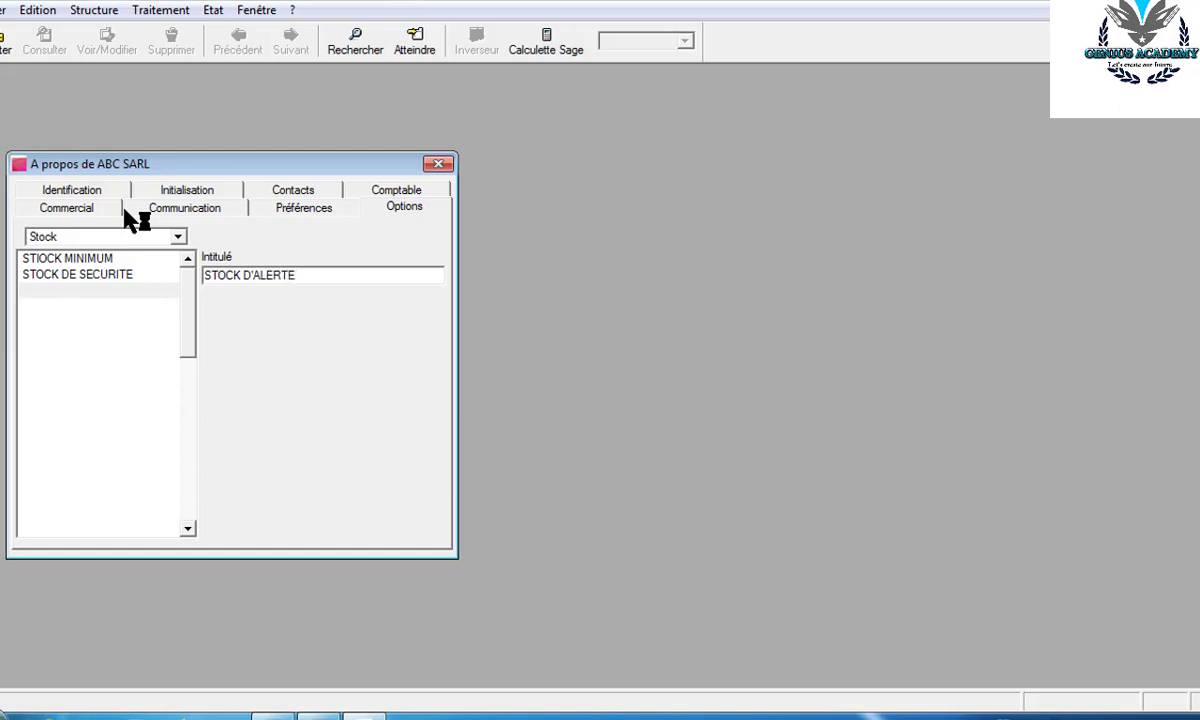
{"action": "key", "text": "Return"}
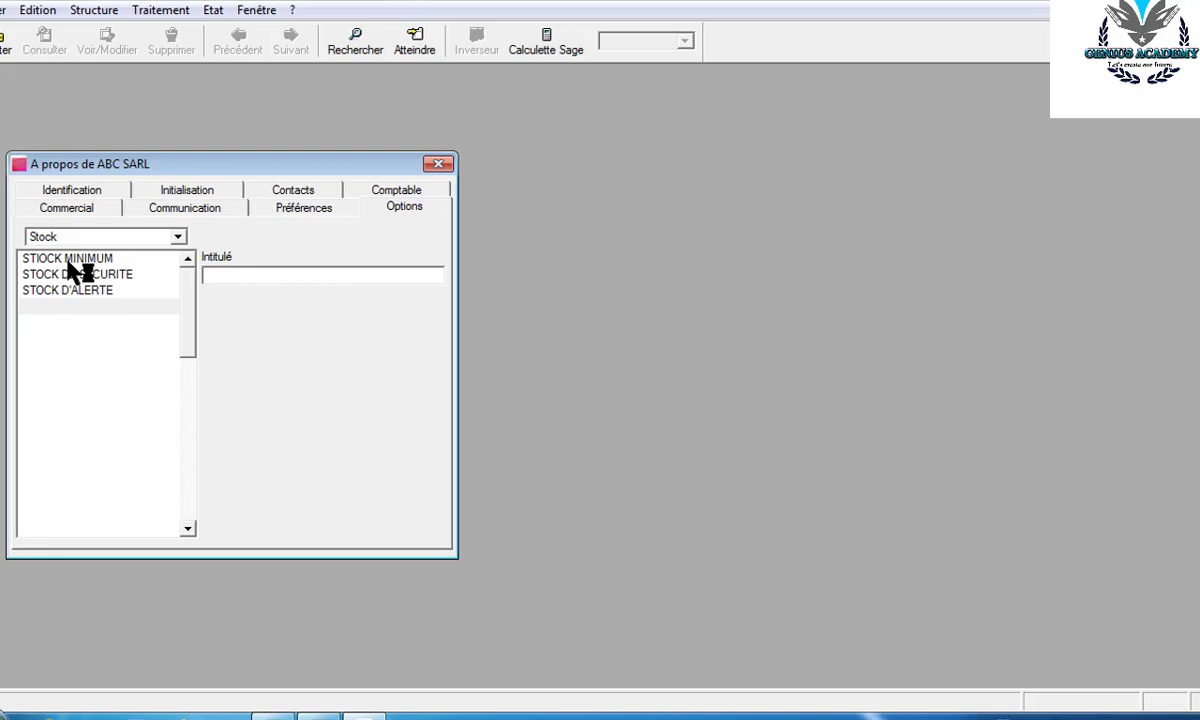
- Go back to the full options list, open Conditionnement and add CARTON
{"action": "left_click", "coordinate": [179, 237]}
{"action": "left_click", "coordinate": [112, 253]}
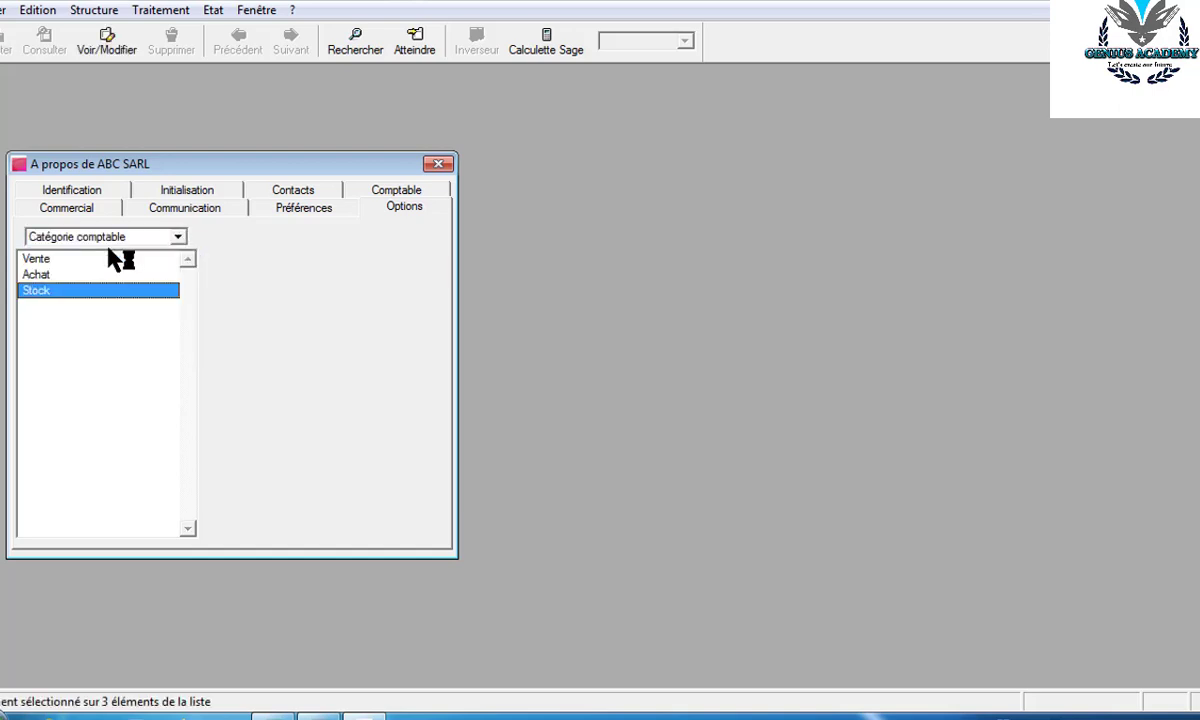
{"action": "left_click", "coordinate": [178, 237]}
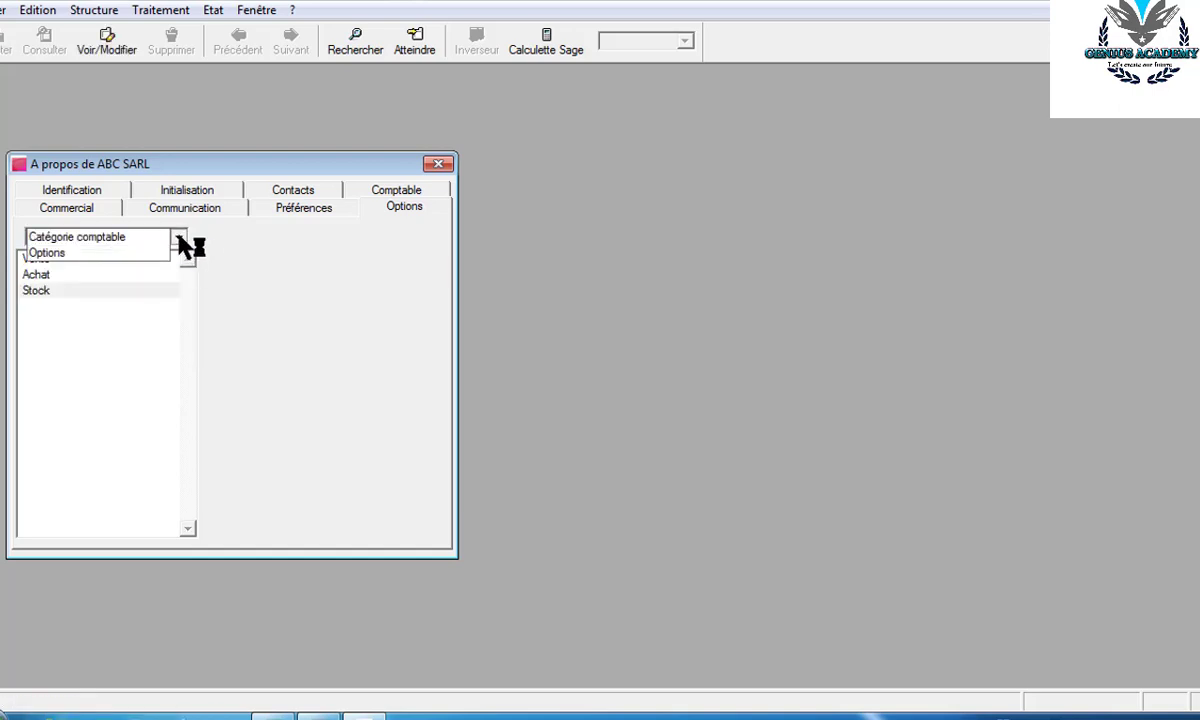
{"action": "left_click", "coordinate": [100, 253]}
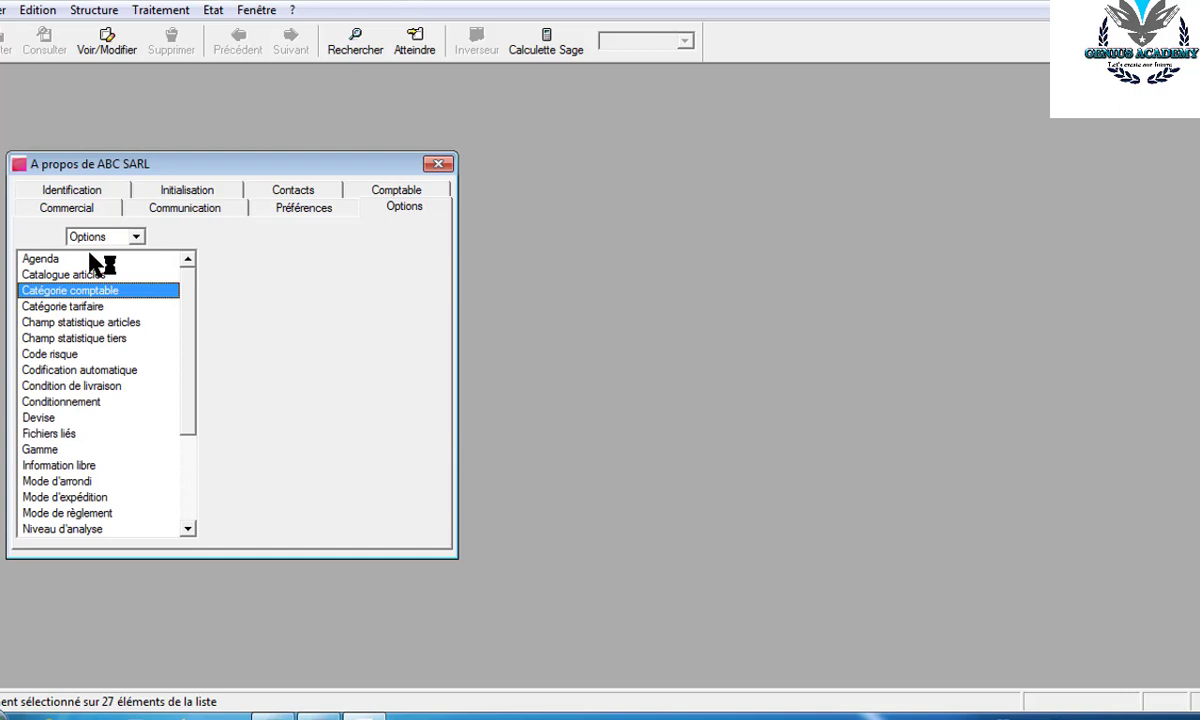
{"action": "double_click", "coordinate": [76, 400]}
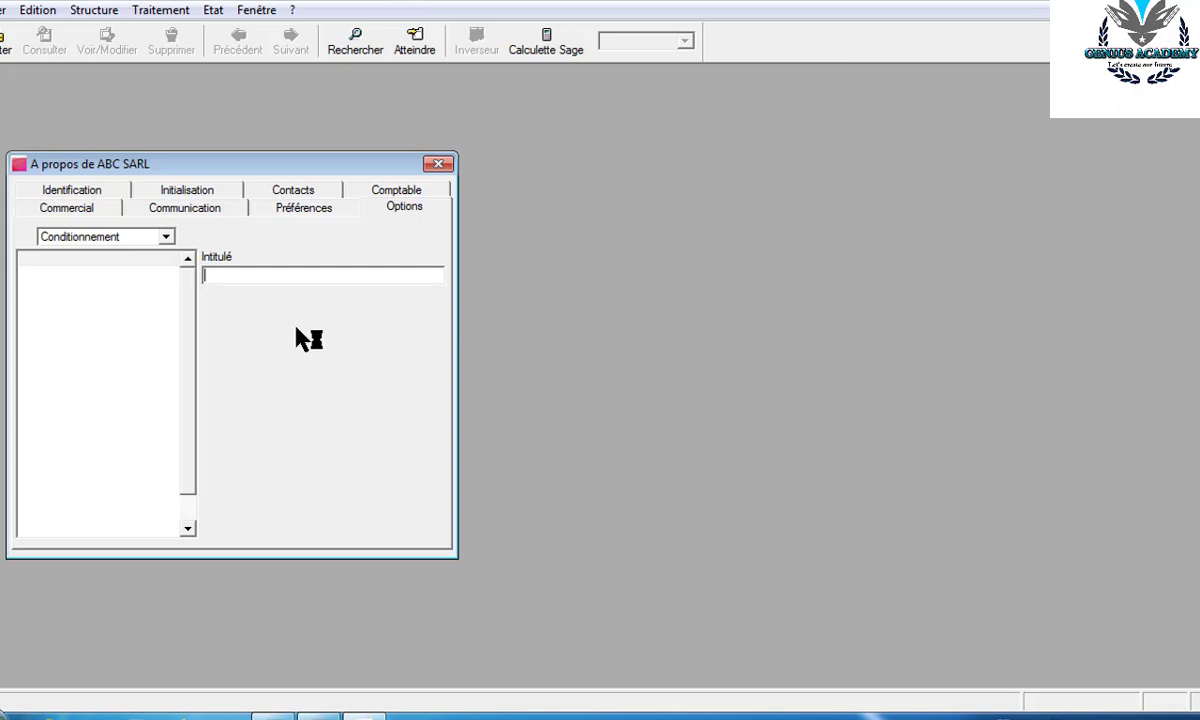
{"action": "type", "text": "CARTON"}
{"action": "key", "text": "Return"}
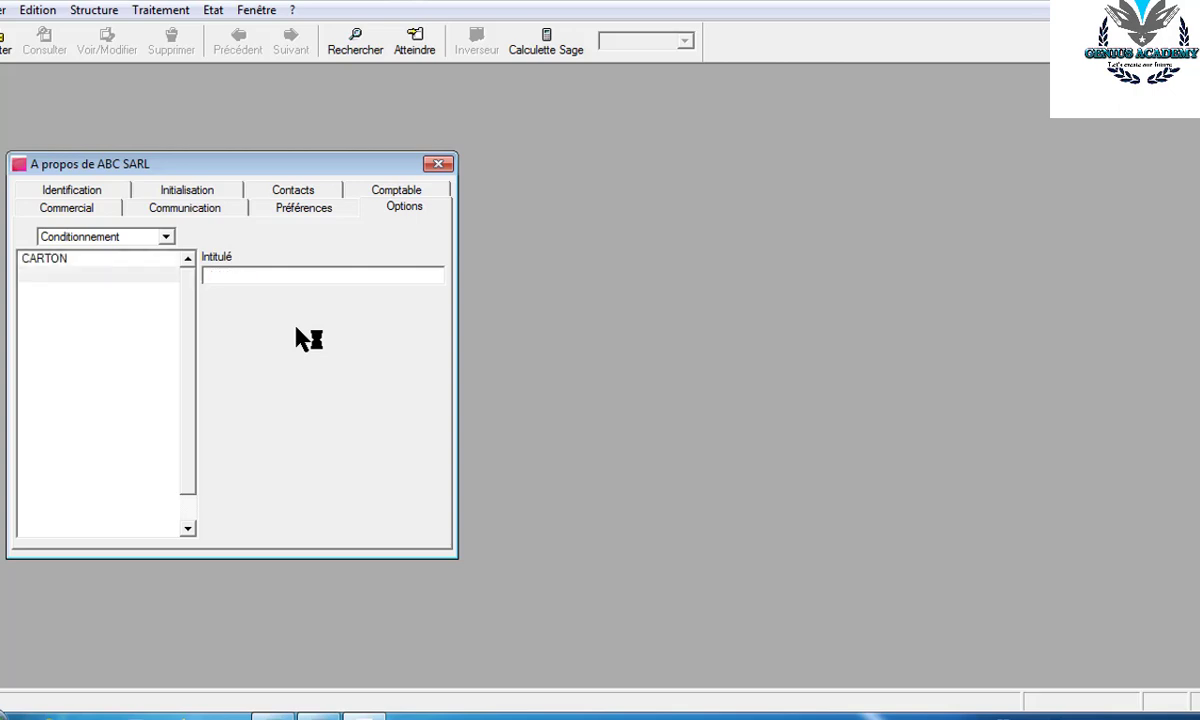
- Add BOULOT, CITERNE and CASIER to the packaging list
{"action": "type", "text": "BOULOT"}
{"action": "key", "text": "Return"}
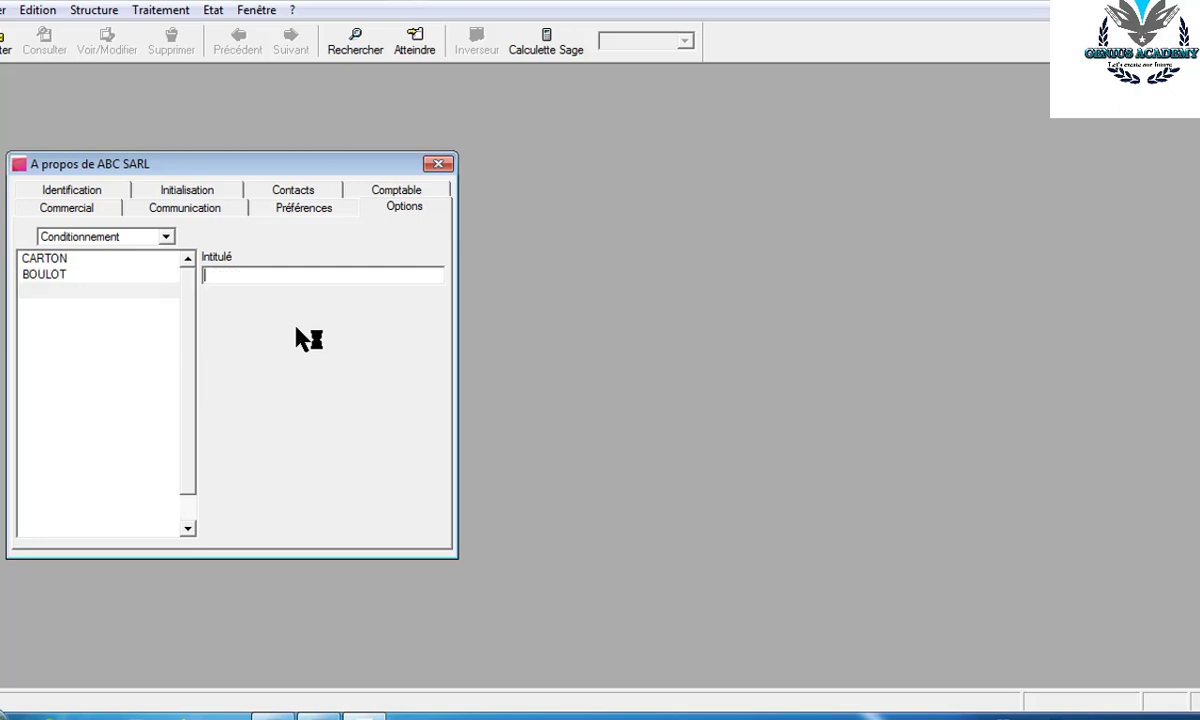
{"action": "type", "text": "CITERNE"}
{"action": "key", "text": "Return"}
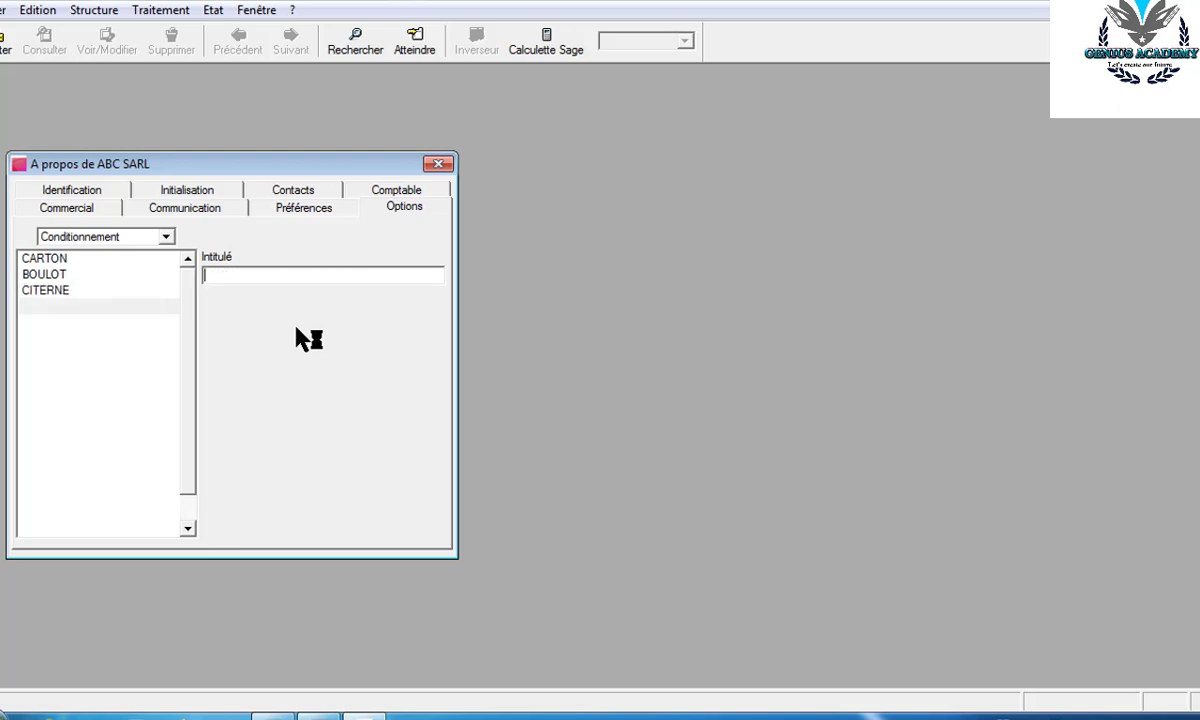
{"action": "type", "text": "CASIER"}
{"action": "key", "text": "Return"}
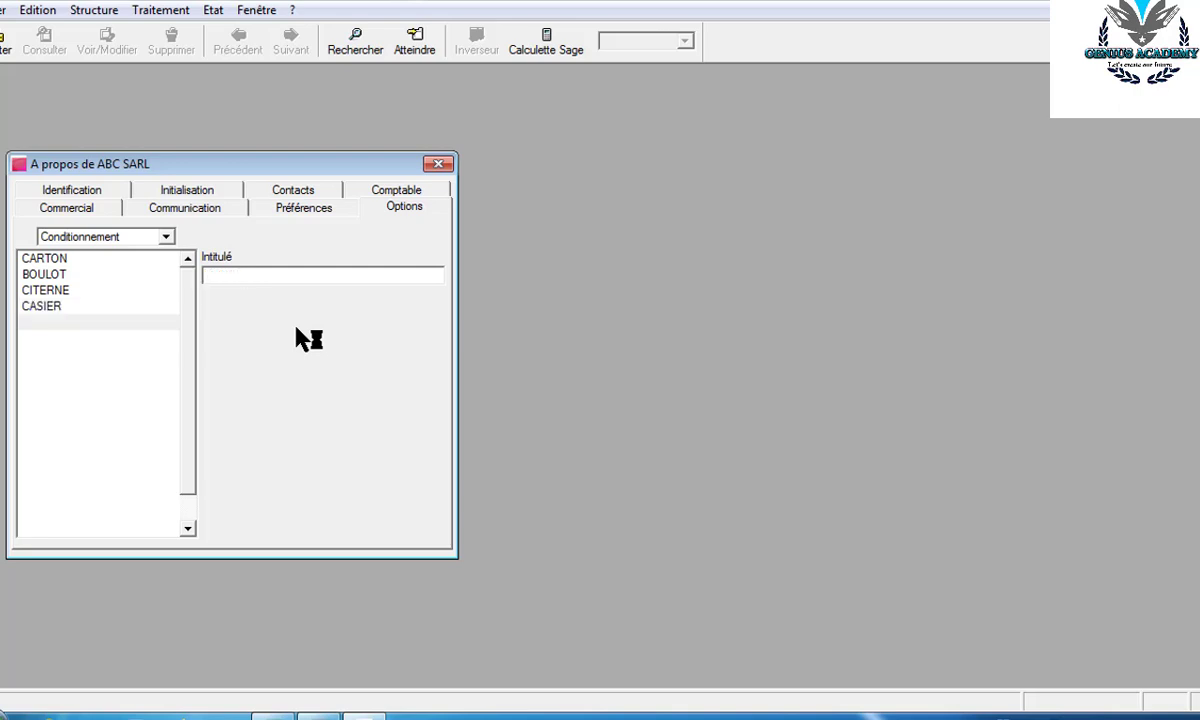
- Return to the options list and open the Niveau d'analyse entries
{"action": "left_click", "coordinate": [167, 238]}
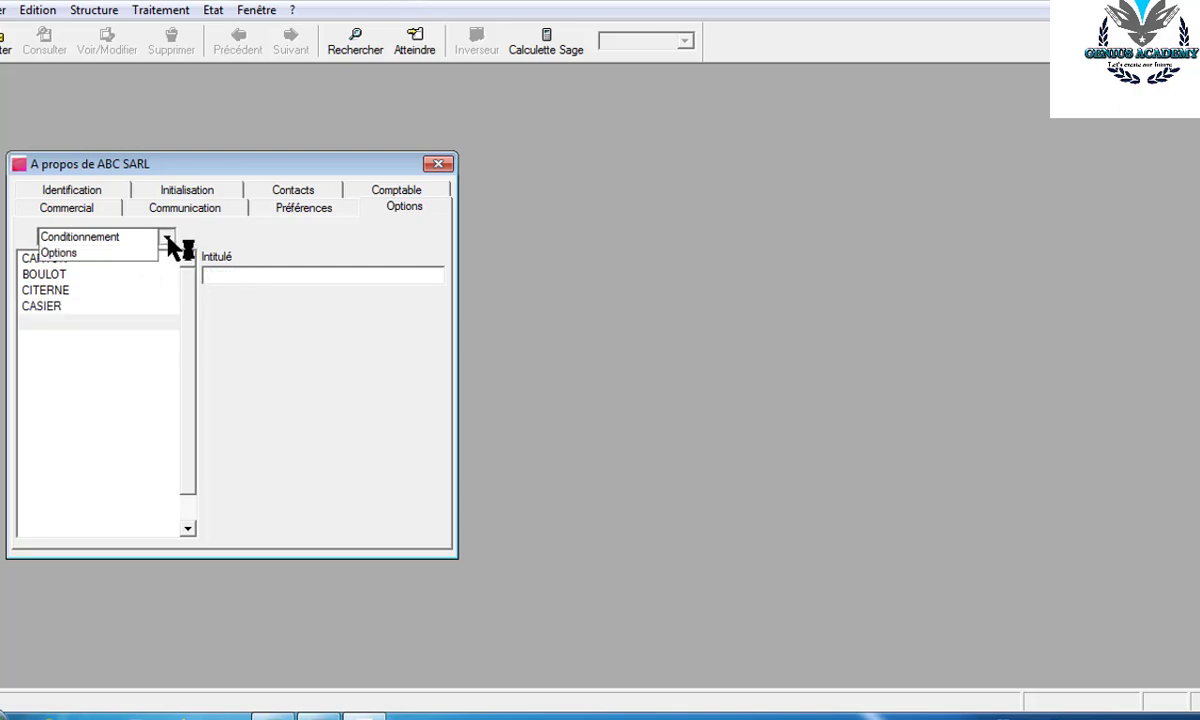
{"action": "left_click", "coordinate": [90, 254]}
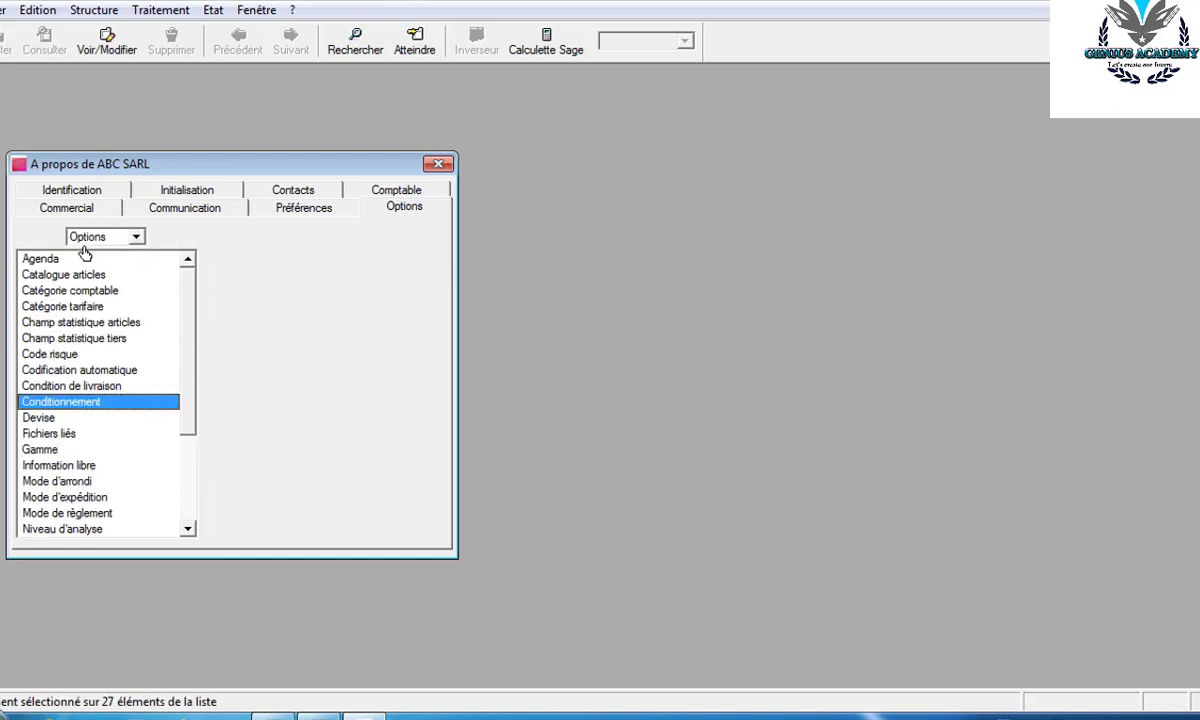
{"action": "left_click", "coordinate": [187, 529]}
{"action": "left_click", "coordinate": [187, 529]}
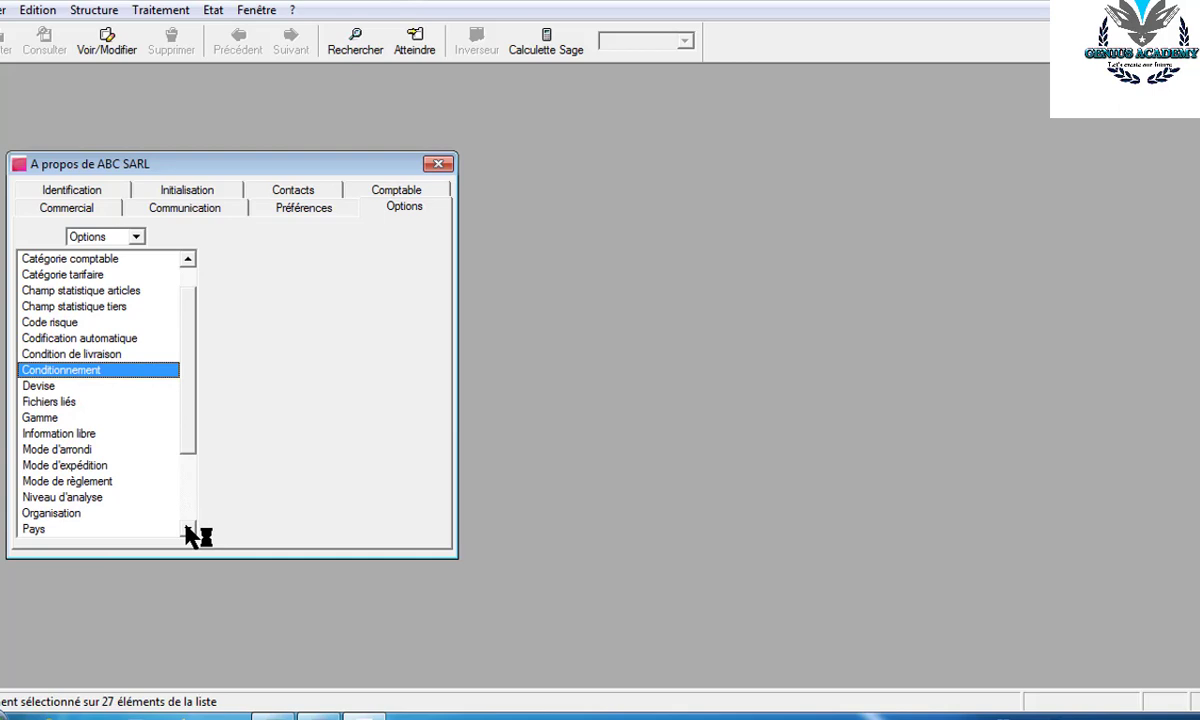
{"action": "left_click", "coordinate": [187, 529]}
{"action": "left_click", "coordinate": [187, 529]}
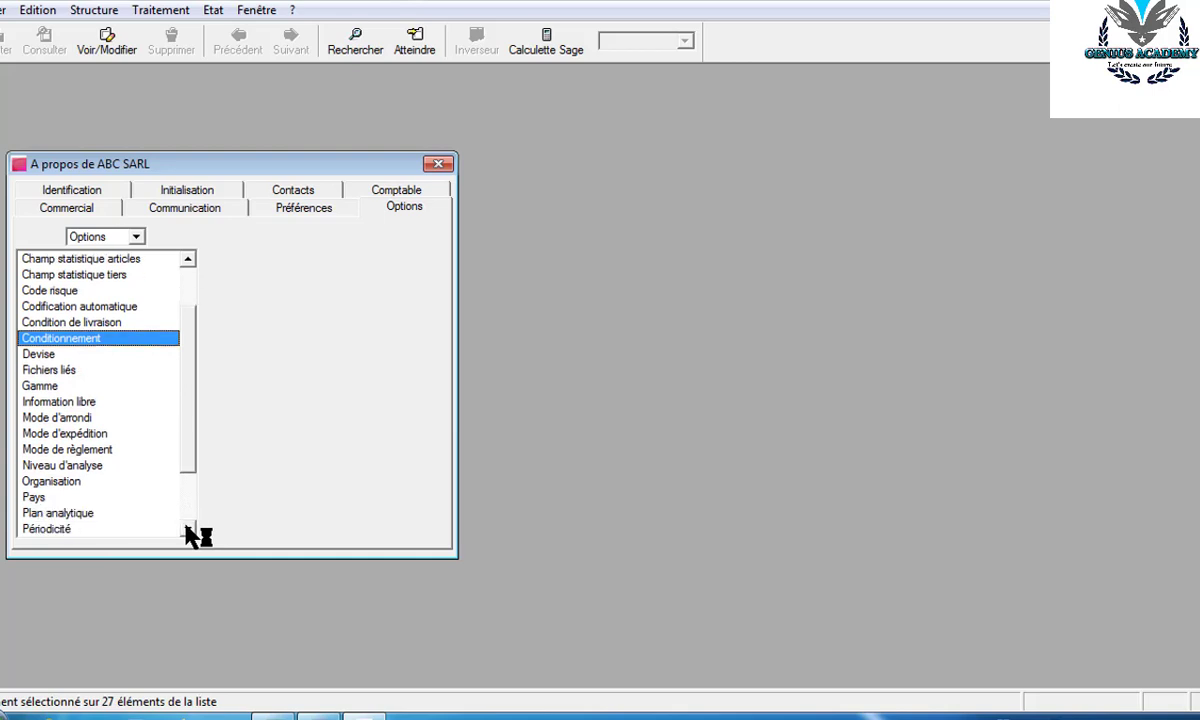
{"action": "left_click", "coordinate": [187, 529]}
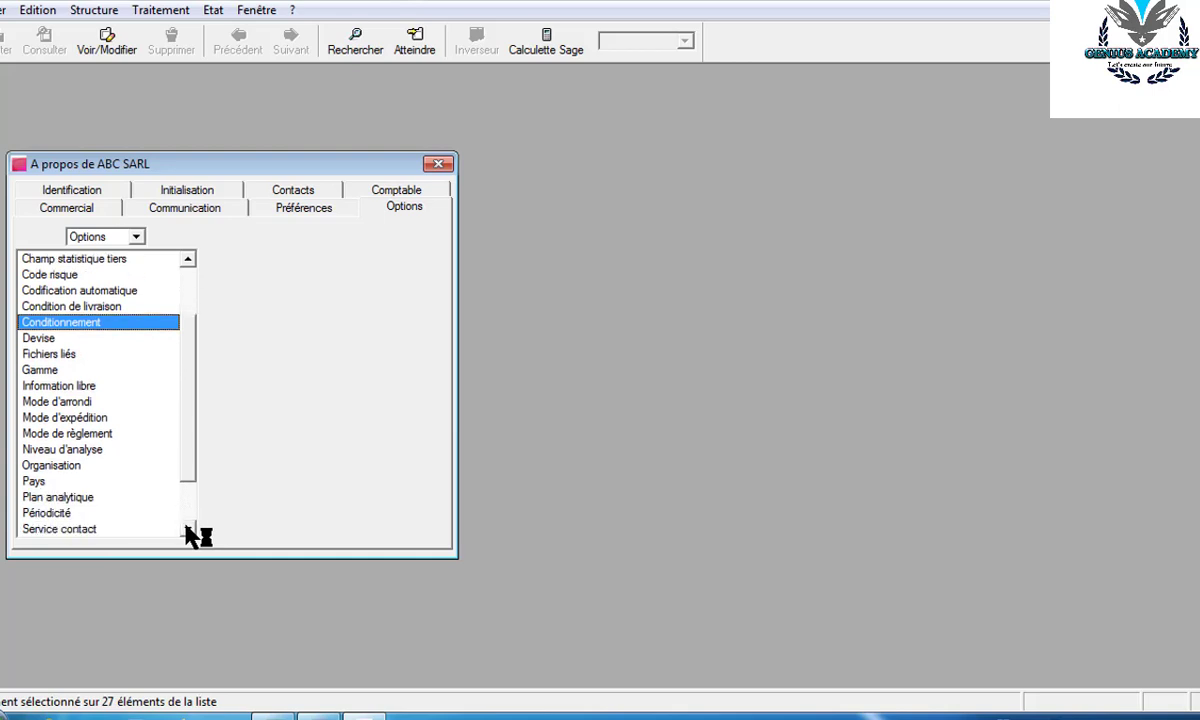
{"action": "double_click", "coordinate": [83, 449]}
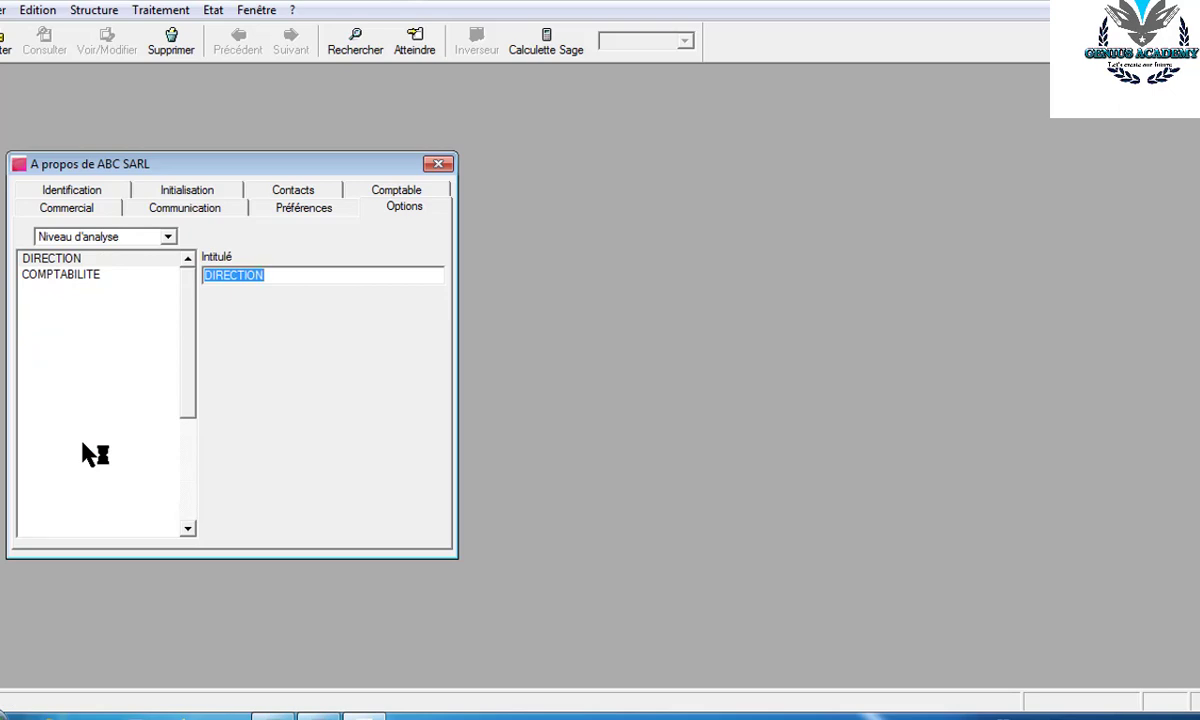
- Go back to the options list and show the company's Contacts page
{"action": "left_click", "coordinate": [168, 238]}
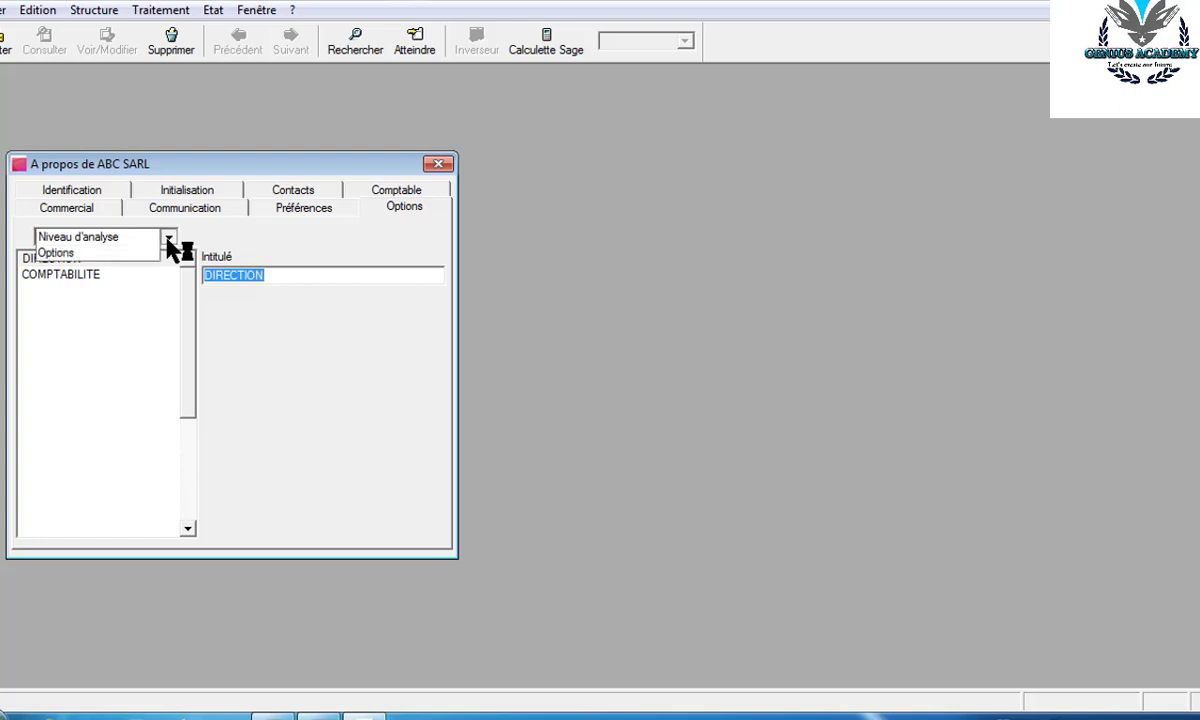
{"action": "left_click", "coordinate": [88, 254]}
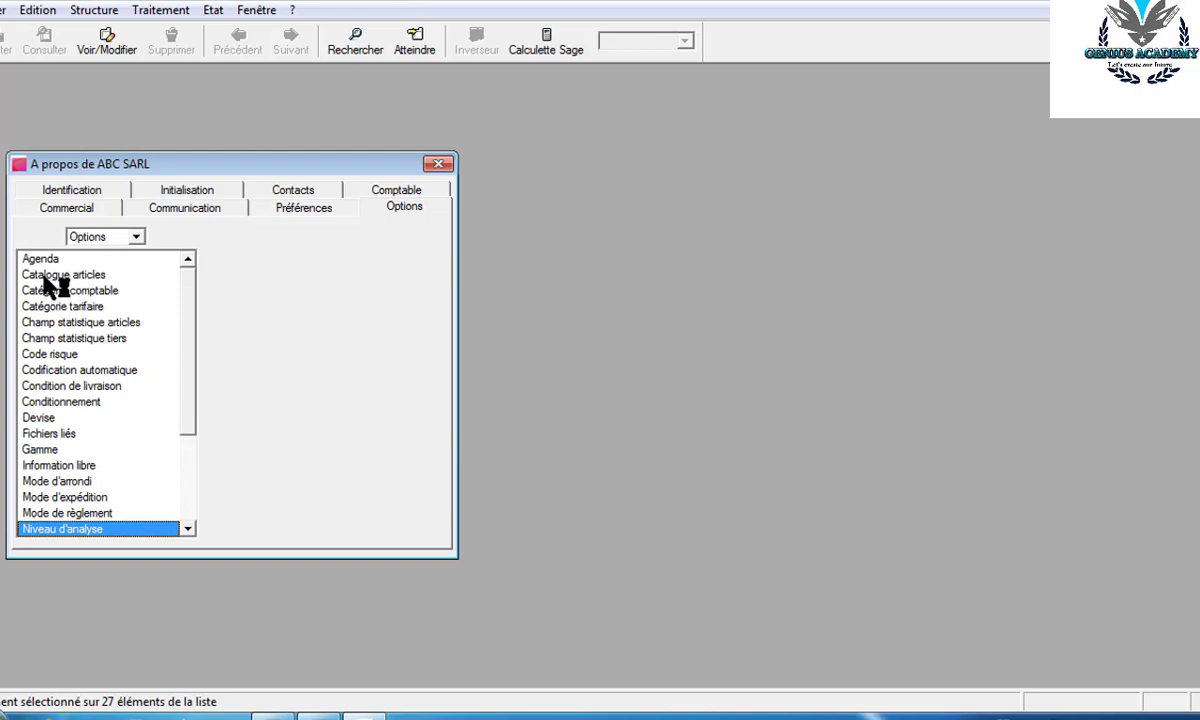
{"action": "left_click", "coordinate": [303, 193]}
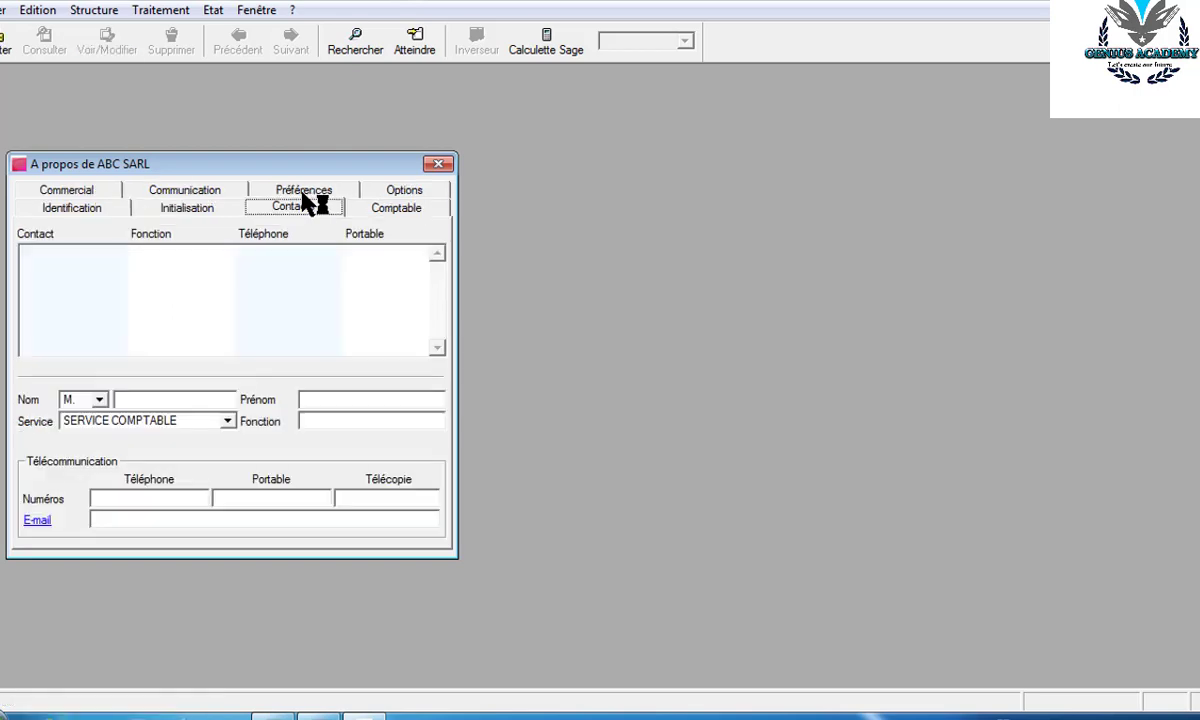
- Enter the contact's surname and first name and set service DIRECTION GENERALE
{"action": "left_click", "coordinate": [136, 400]}
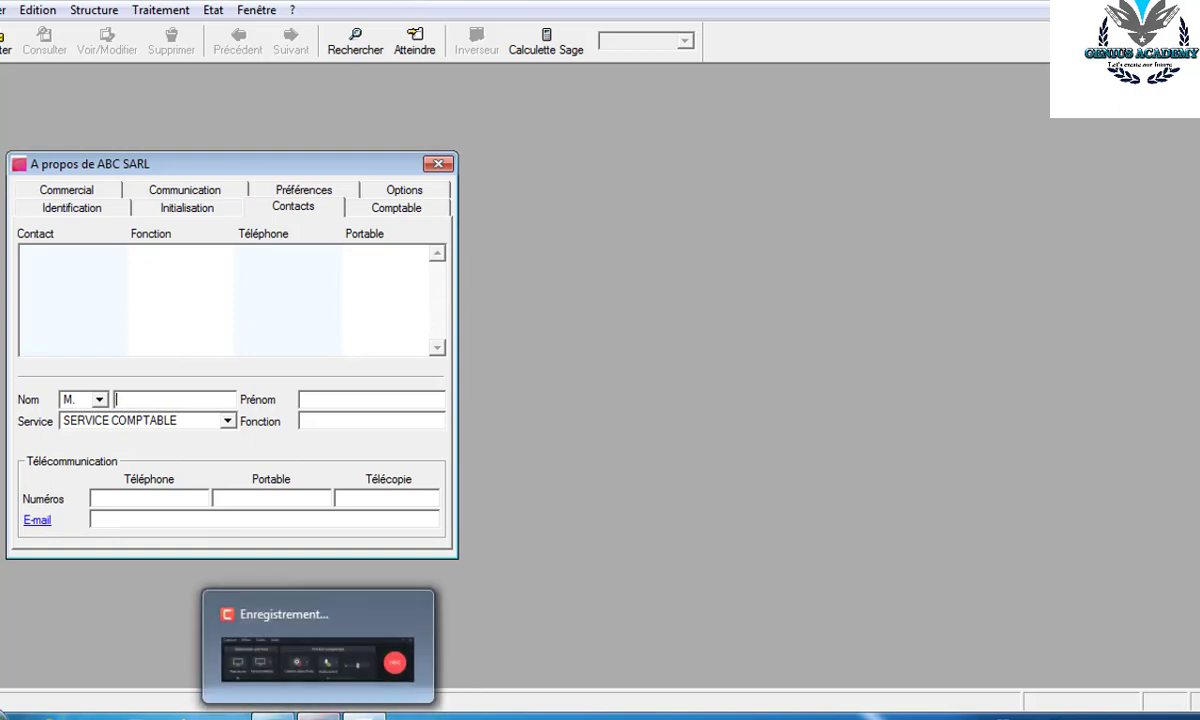
{"action": "left_click", "coordinate": [318, 717]}
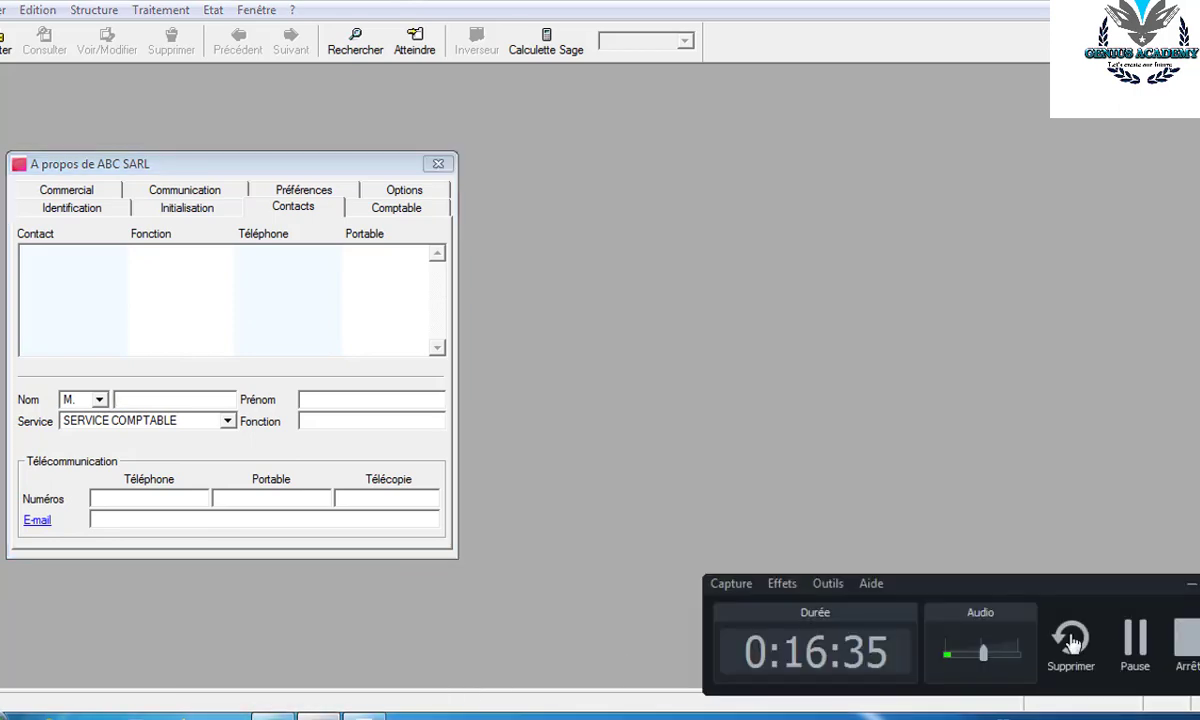
{"action": "left_click", "coordinate": [1192, 583]}
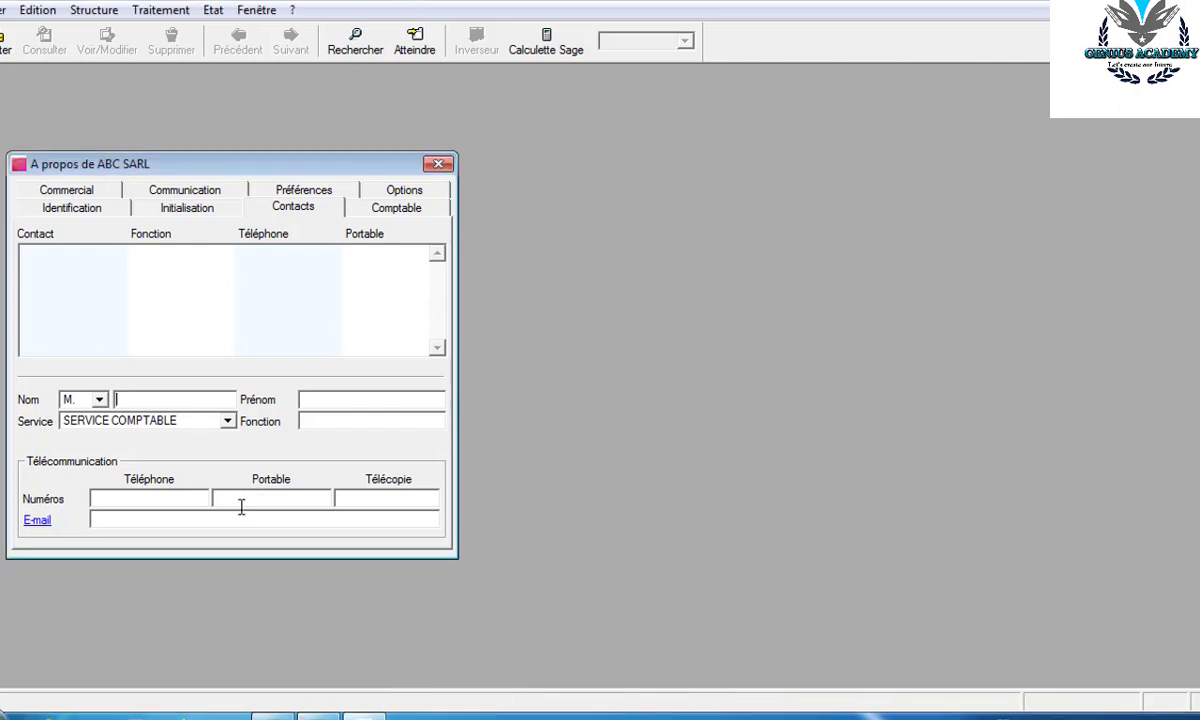
{"action": "key", "text": "Tab"}
{"action": "key", "text": "Tab"}
{"action": "key", "text": "Tab"}
{"action": "left_click", "coordinate": [228, 422]}
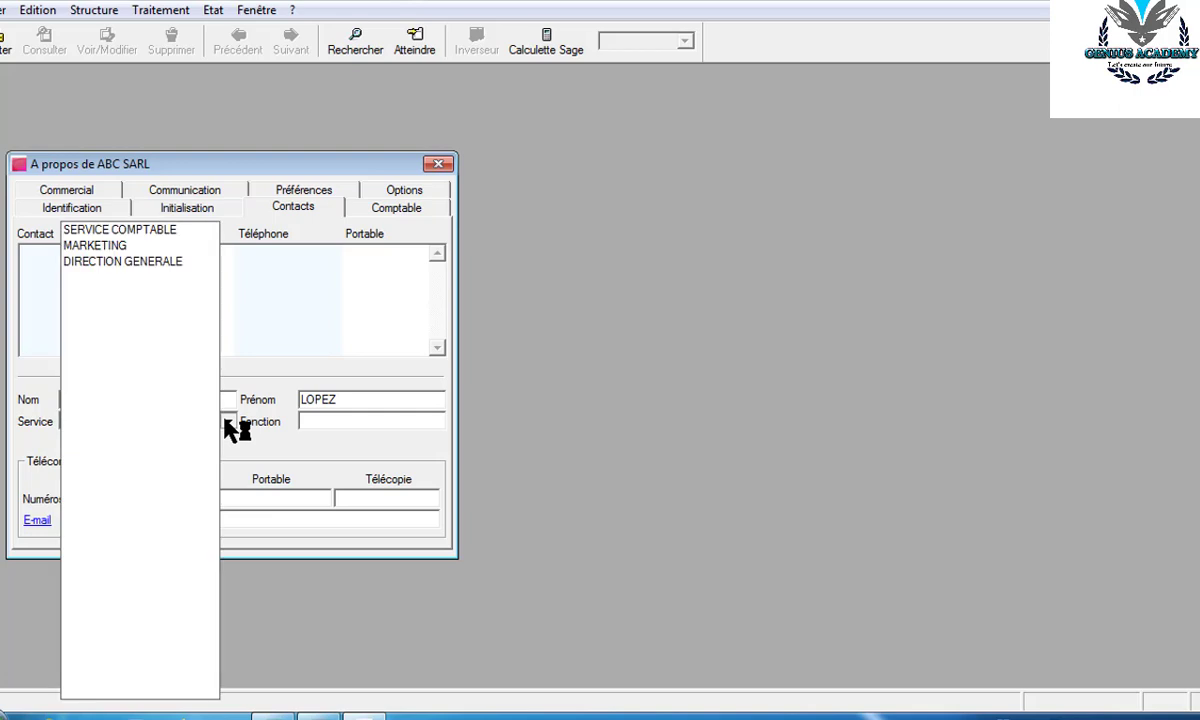
{"action": "left_click", "coordinate": [196, 261]}
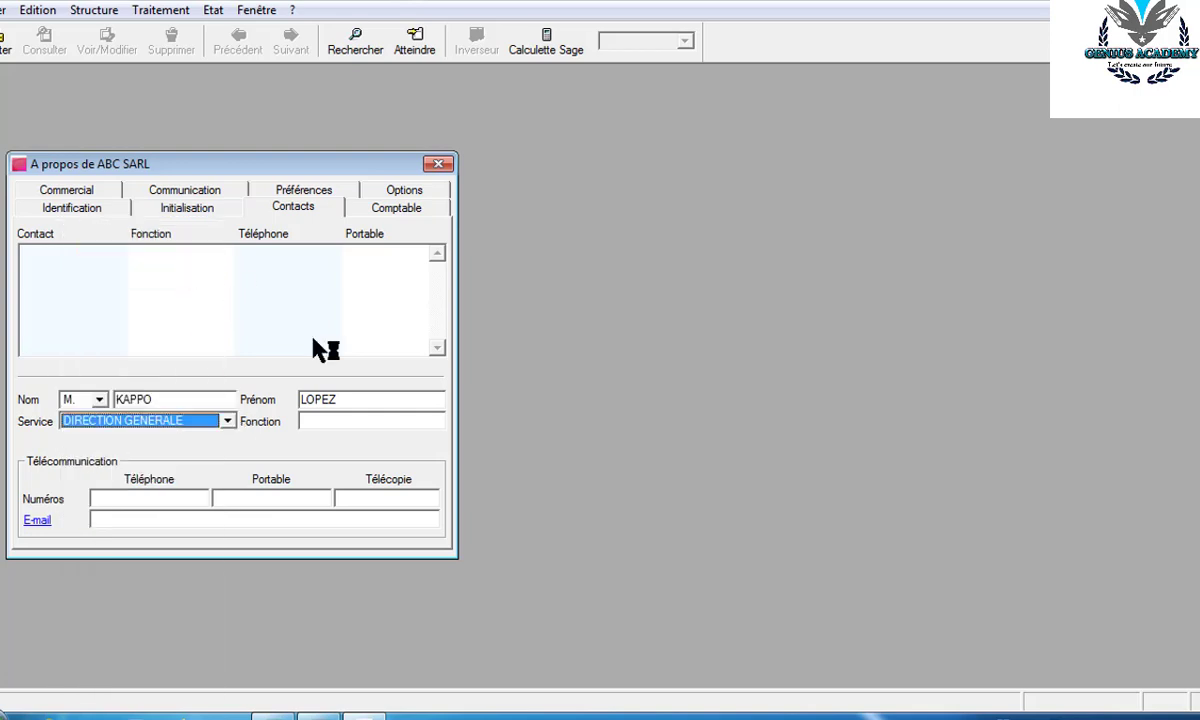
- Enter the function DIRECTUER GENERAL, correcting the misspelled letters
{"action": "left_click", "coordinate": [313, 419]}
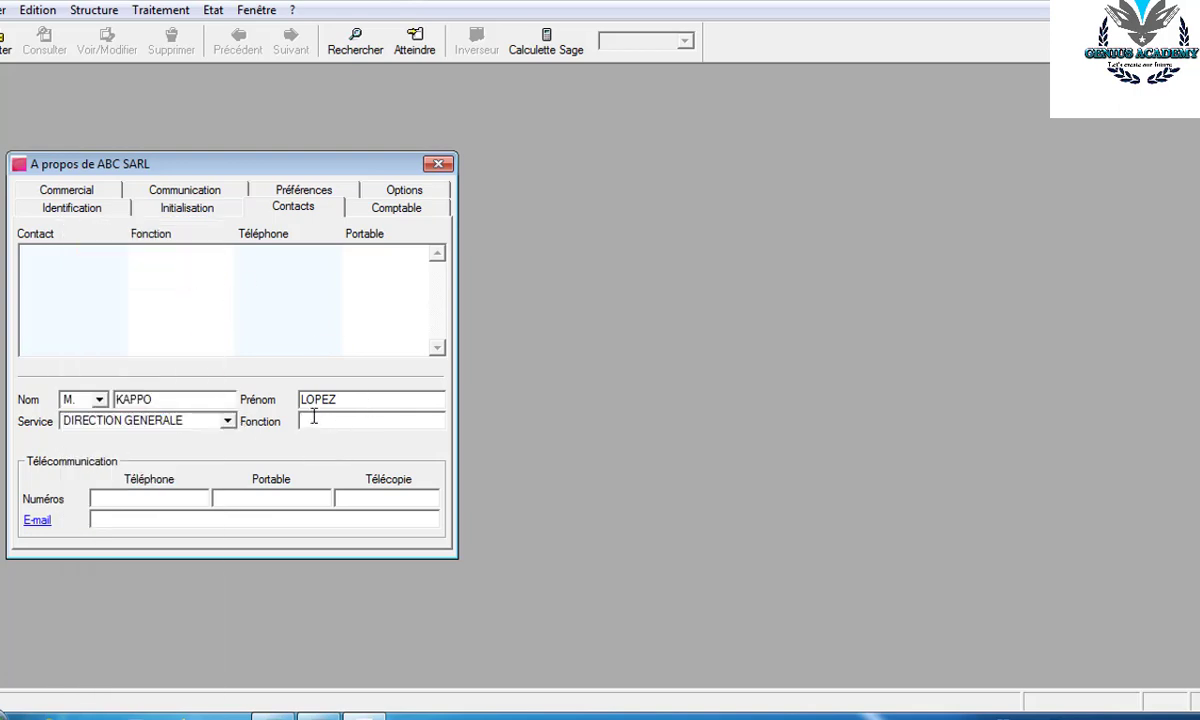
{"action": "type", "text": "DIRECTUER GANAREL"}
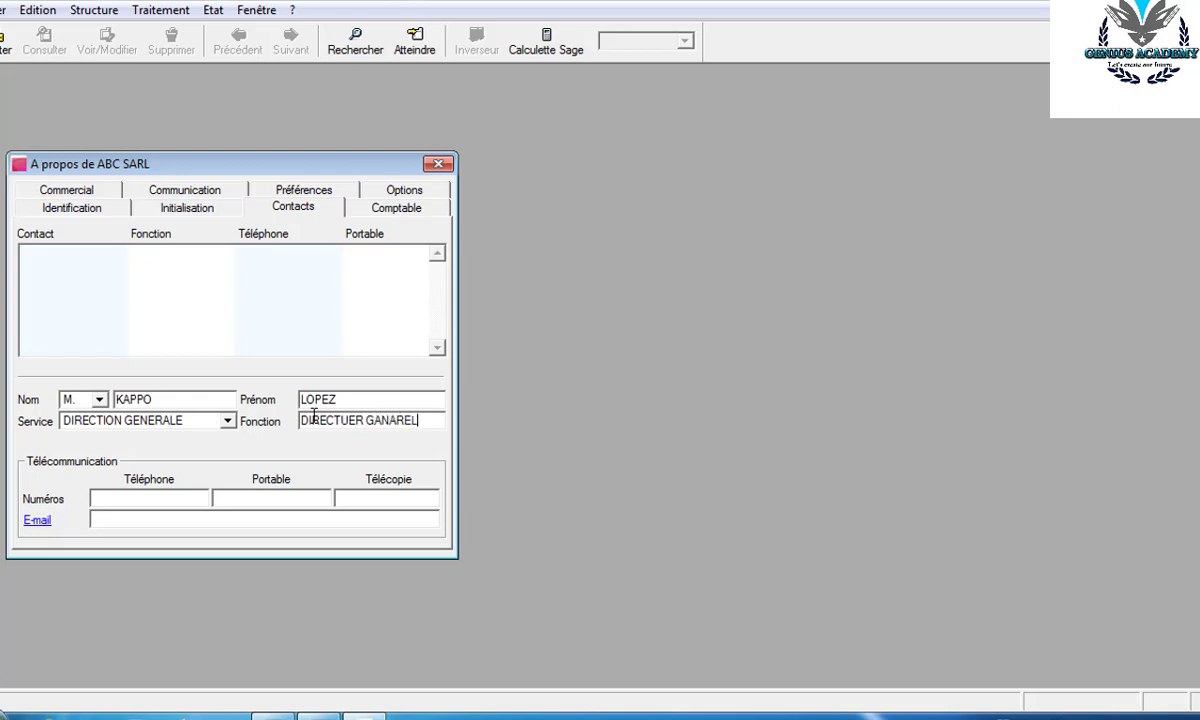
{"action": "key", "text": "BackSpace"}
{"action": "key", "text": "BackSpace"}
{"action": "type", "text": "AL"}
{"action": "key", "text": "Left"}
{"action": "key", "text": "Left"}
{"action": "key", "text": "Left"}
{"action": "key", "text": "BackSpace"}
{"action": "type", "text": "E"}
{"action": "key", "text": "Left"}
{"action": "key", "text": "Left"}
{"action": "key", "text": "BackSpace"}
{"action": "type", "text": "E"}
- Type the contact's telephone number, correcting mistyped digits
{"action": "left_click", "coordinate": [107, 499]}
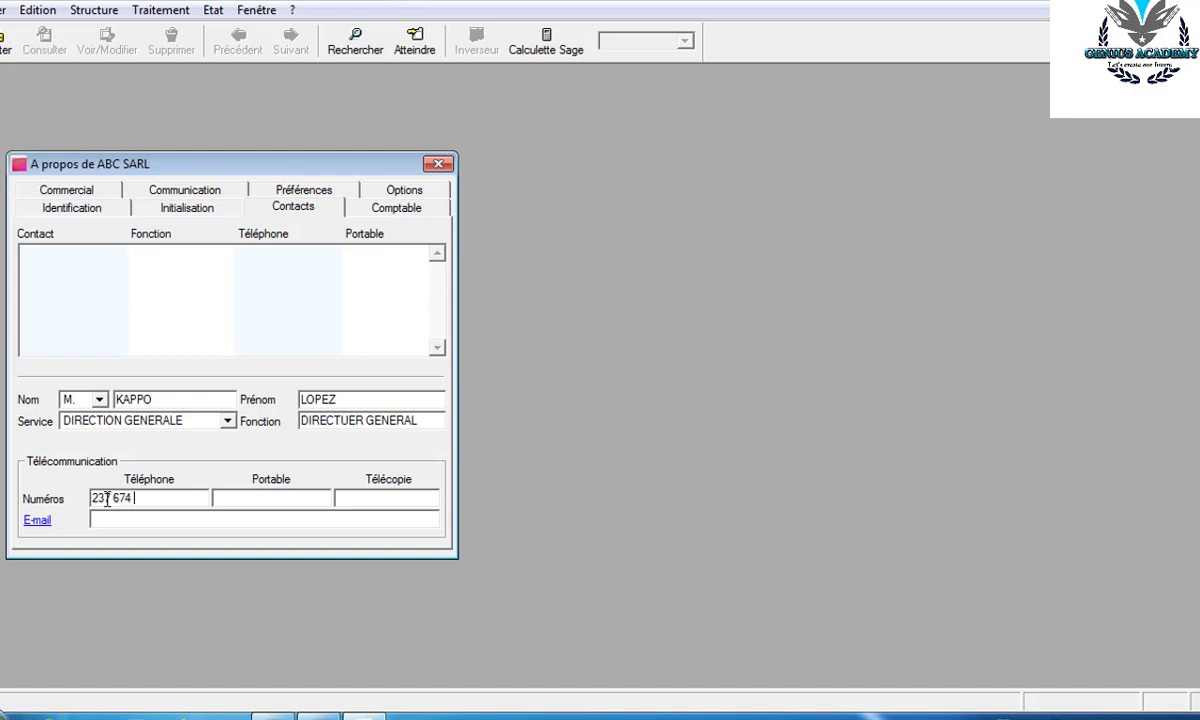
- Fix the number's spacing, save the contact and close the company details
{"action": "left_click", "coordinate": [165, 498]}
{"action": "key", "text": "Return"}
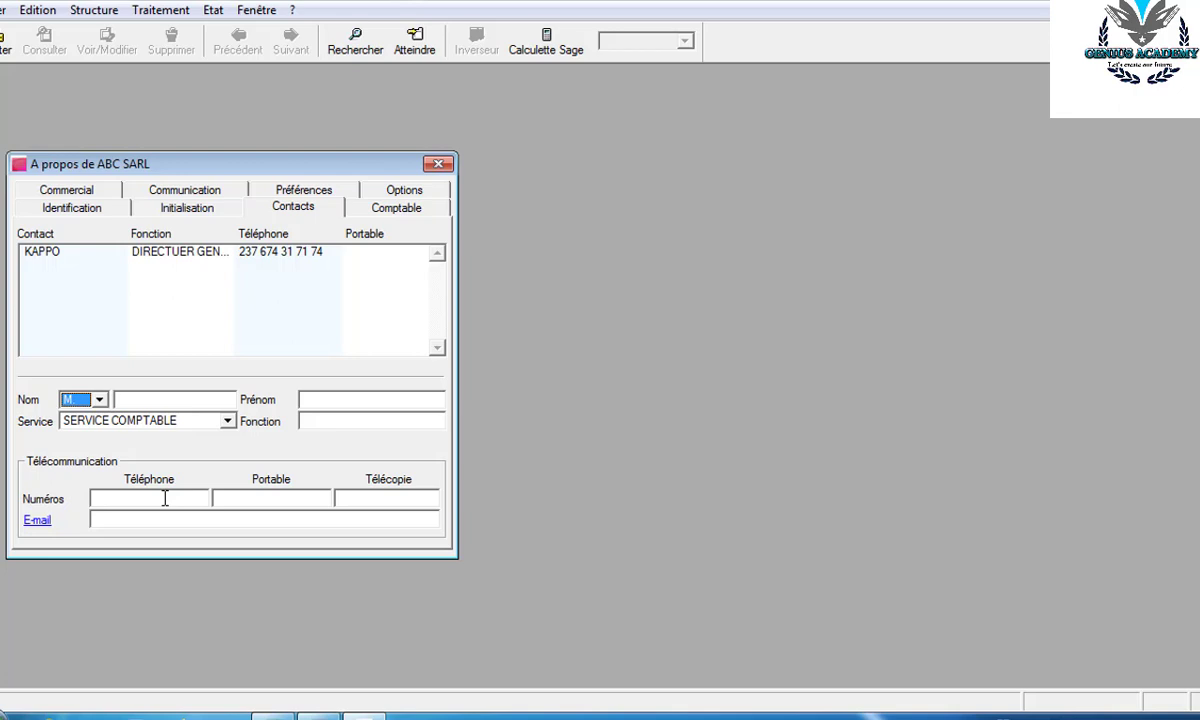
{"action": "left_click", "coordinate": [439, 164]}
{"action": "left_click", "coordinate": [6, 11]}
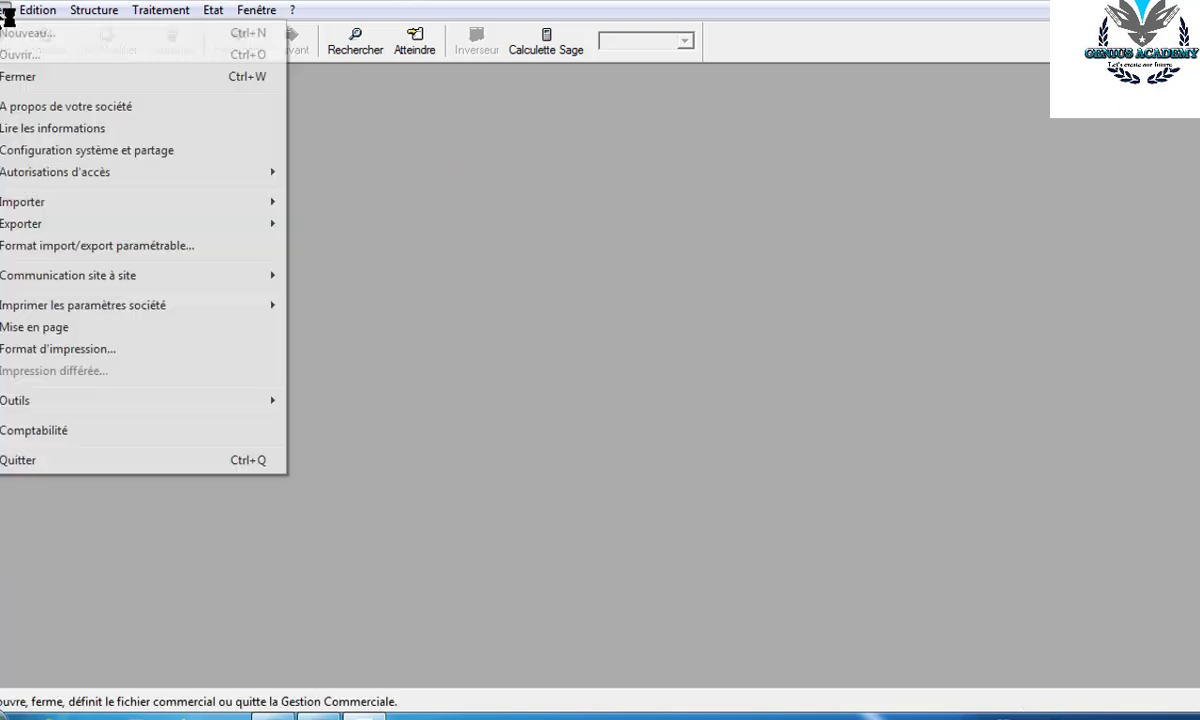
{"action": "mouse_move", "coordinate": [40, 172]}
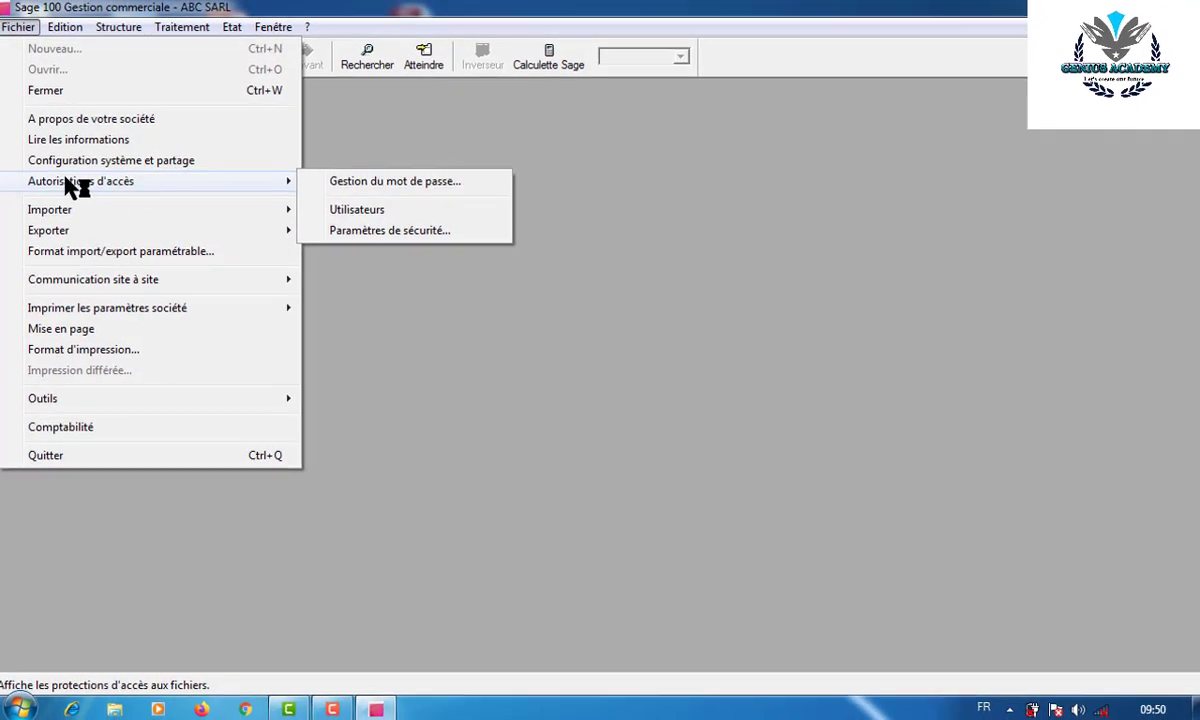
{"action": "left_click", "coordinate": [395, 183]}
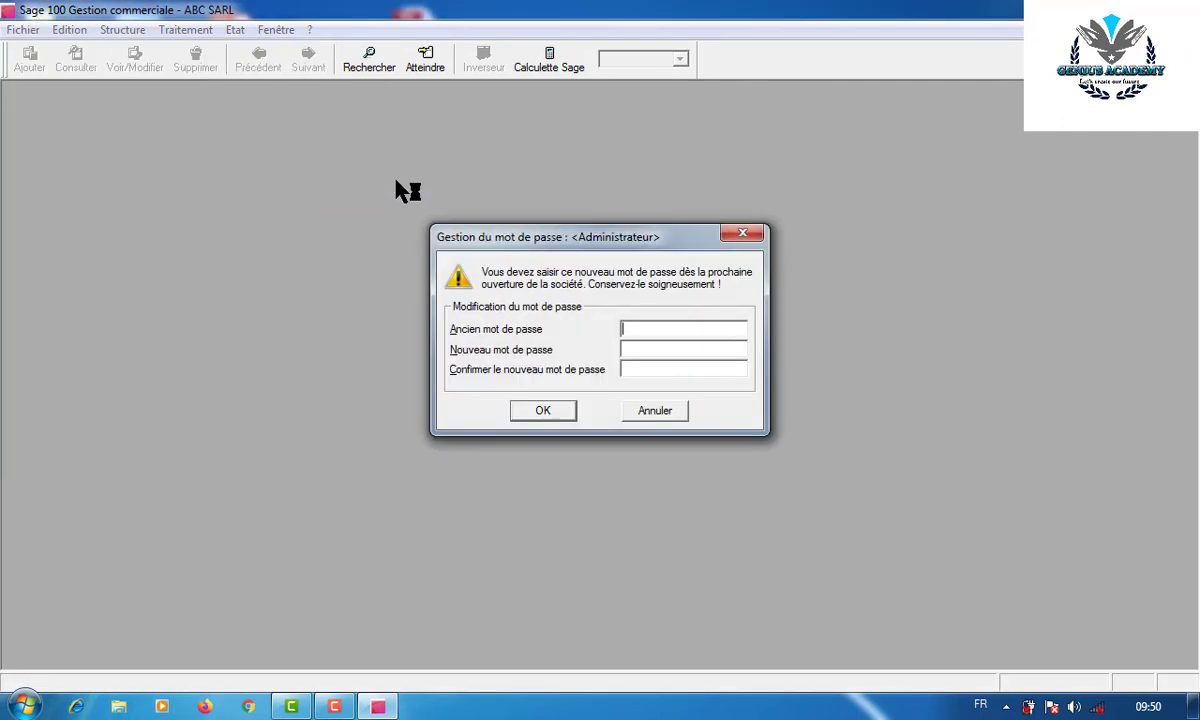
{"action": "left_click", "coordinate": [749, 232]}
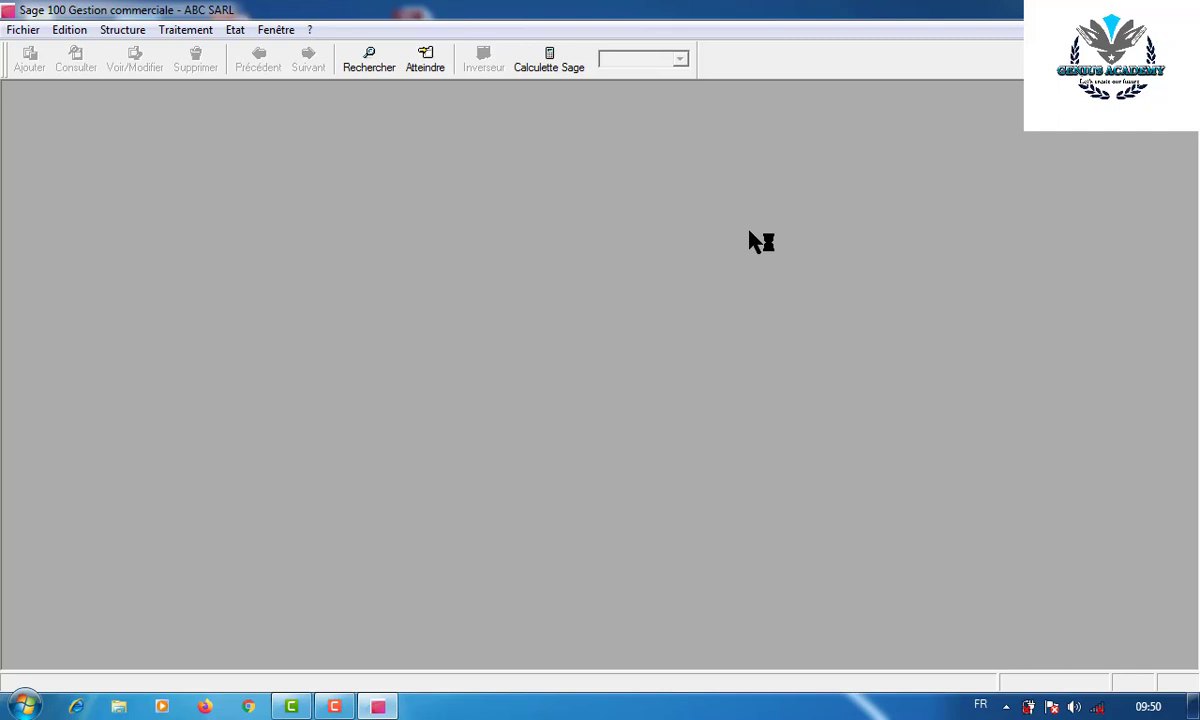
- Browse the Fichier menu, then bring up the Structure menu's lists
{"action": "left_click", "coordinate": [22, 30]}
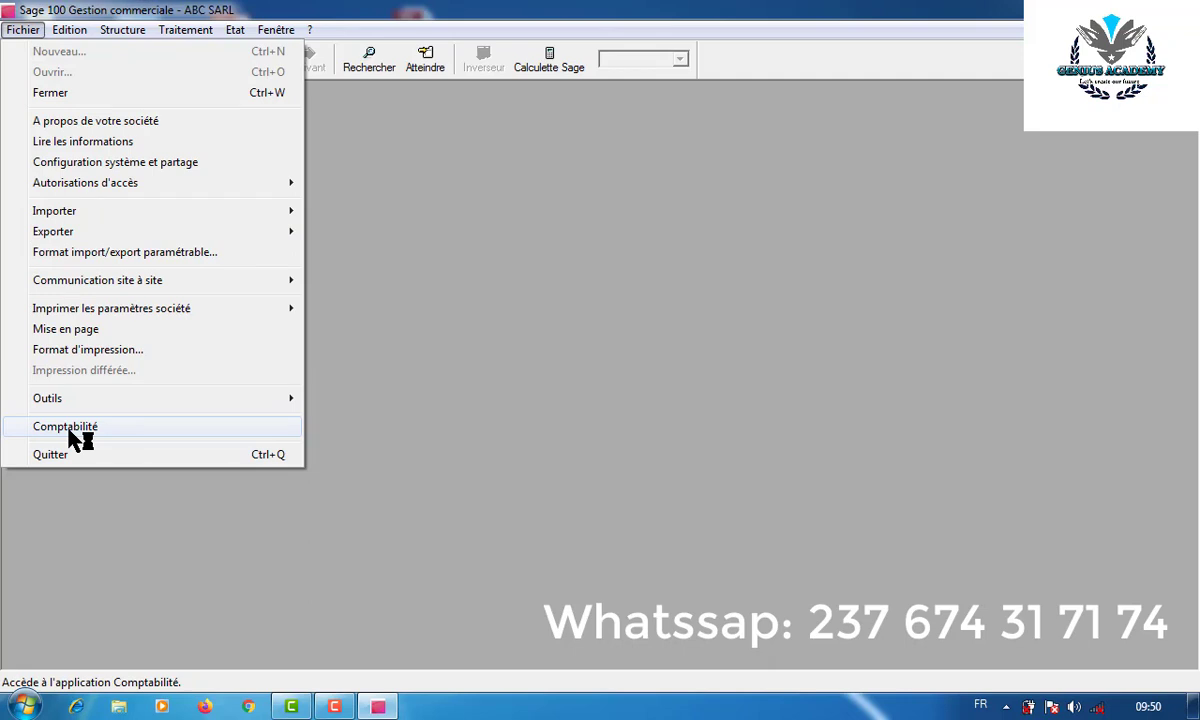
{"action": "mouse_move", "coordinate": [121, 22]}
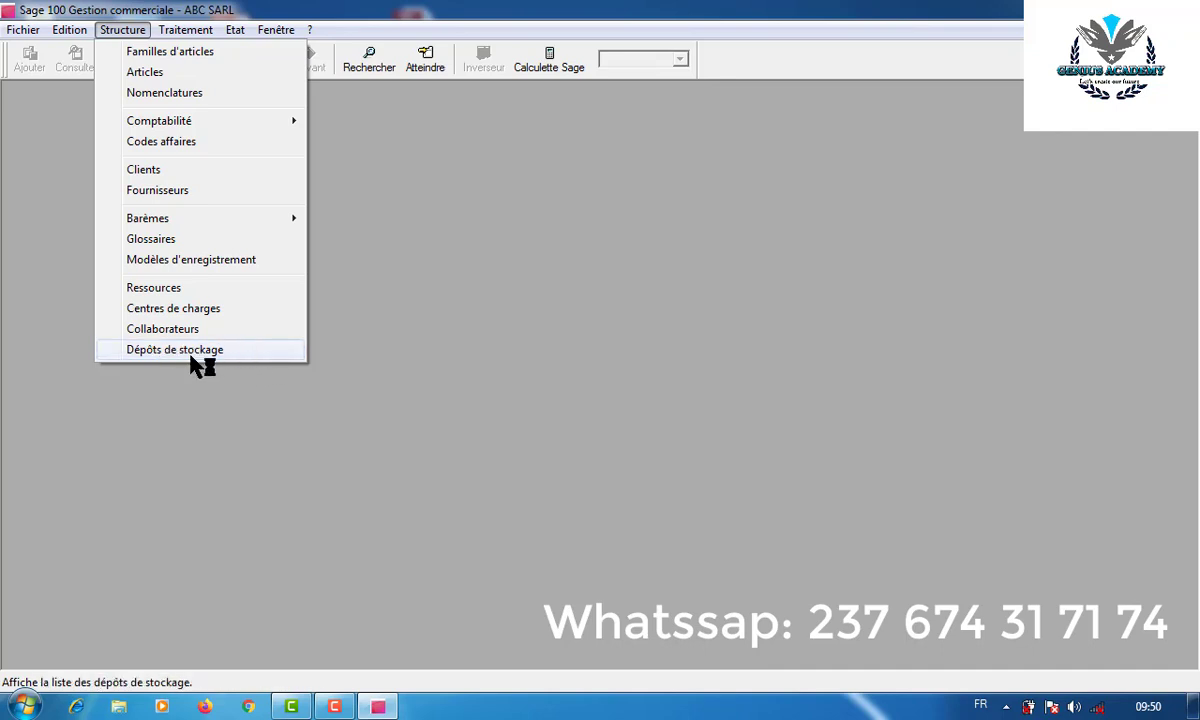
{"action": "mouse_move", "coordinate": [163, 32]}
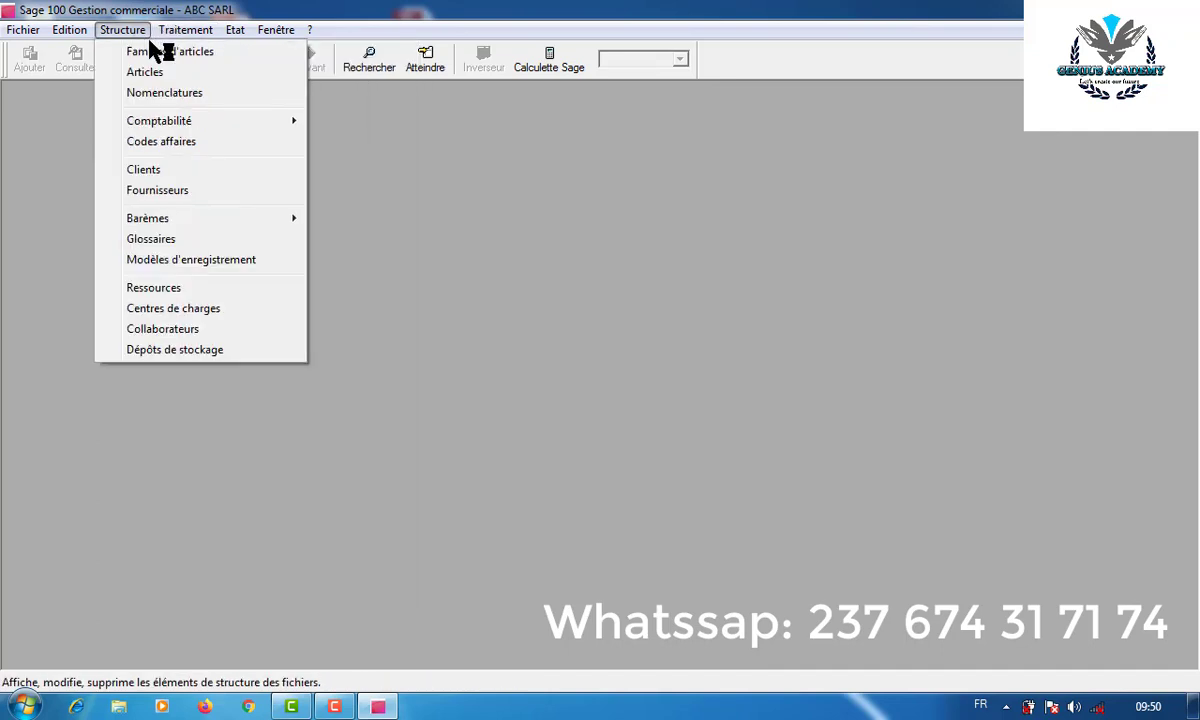
{"action": "left_click", "coordinate": [166, 51]}
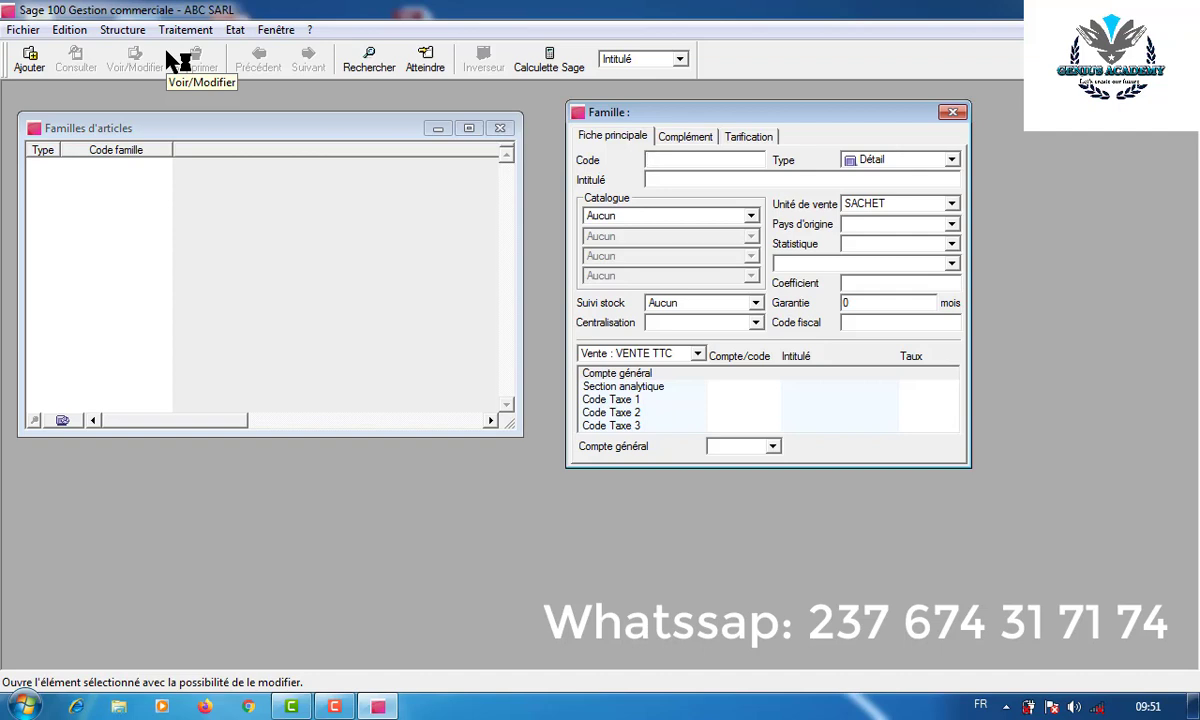
{"action": "left_click", "coordinate": [952, 113]}
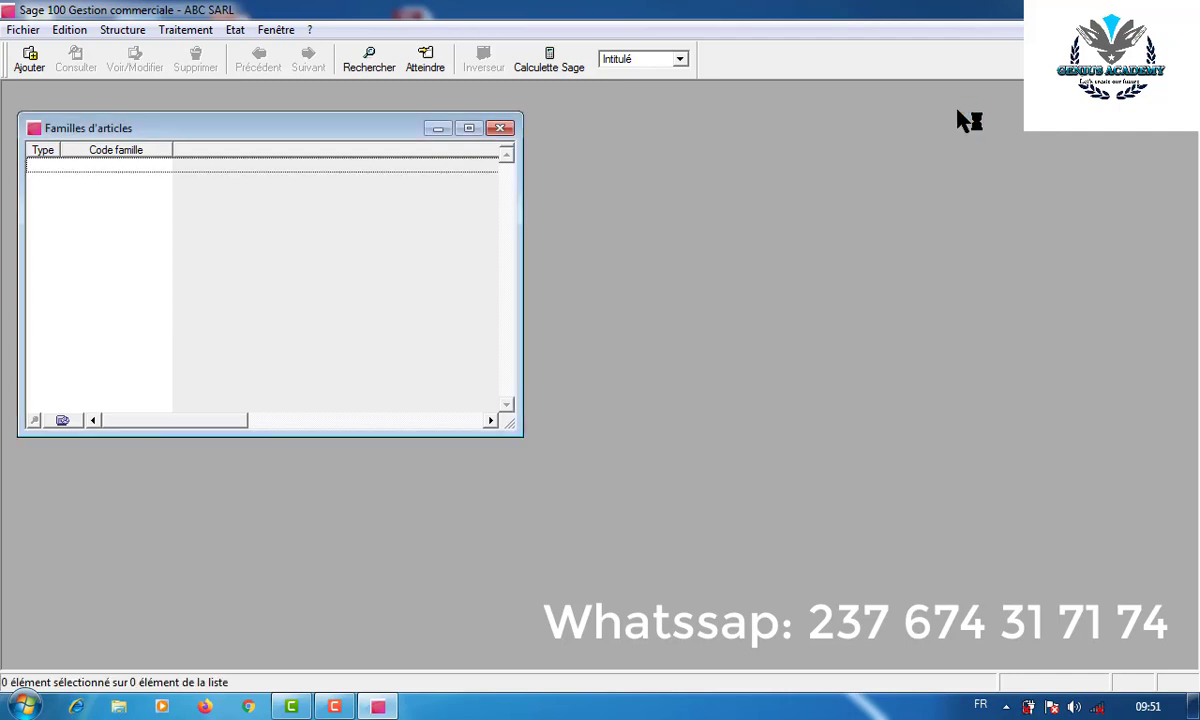
{"action": "left_click", "coordinate": [500, 133]}
{"action": "left_click", "coordinate": [140, 36]}
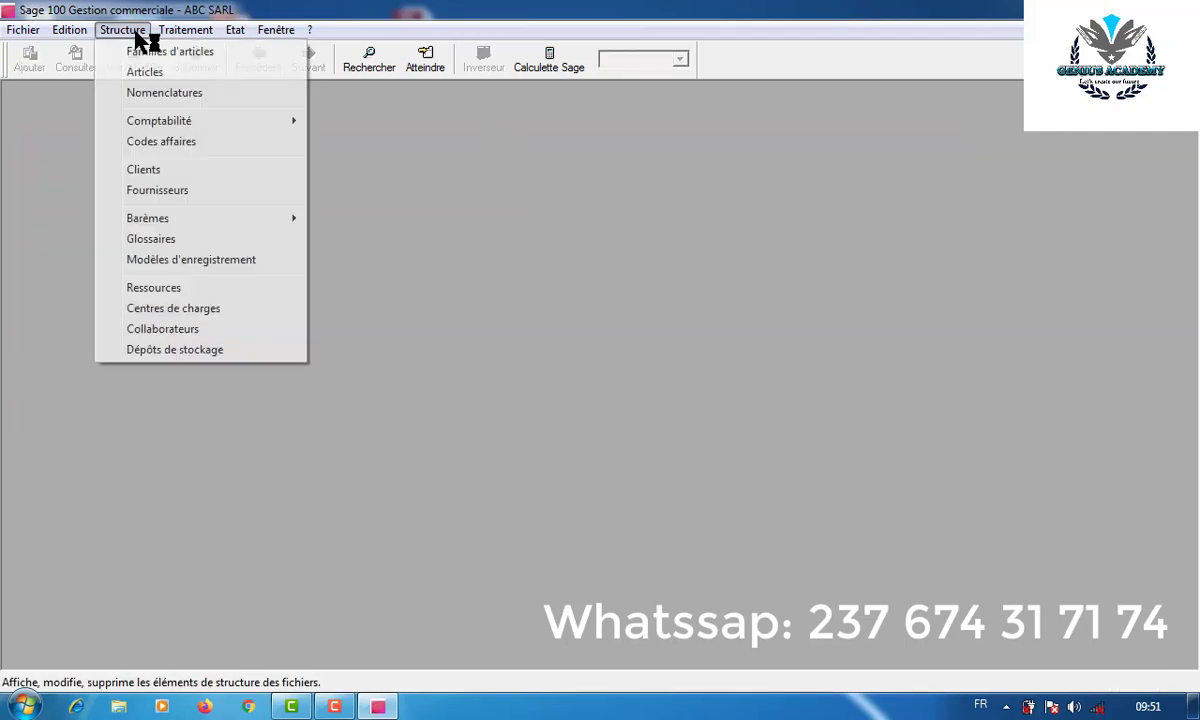
{"action": "left_click", "coordinate": [143, 74]}
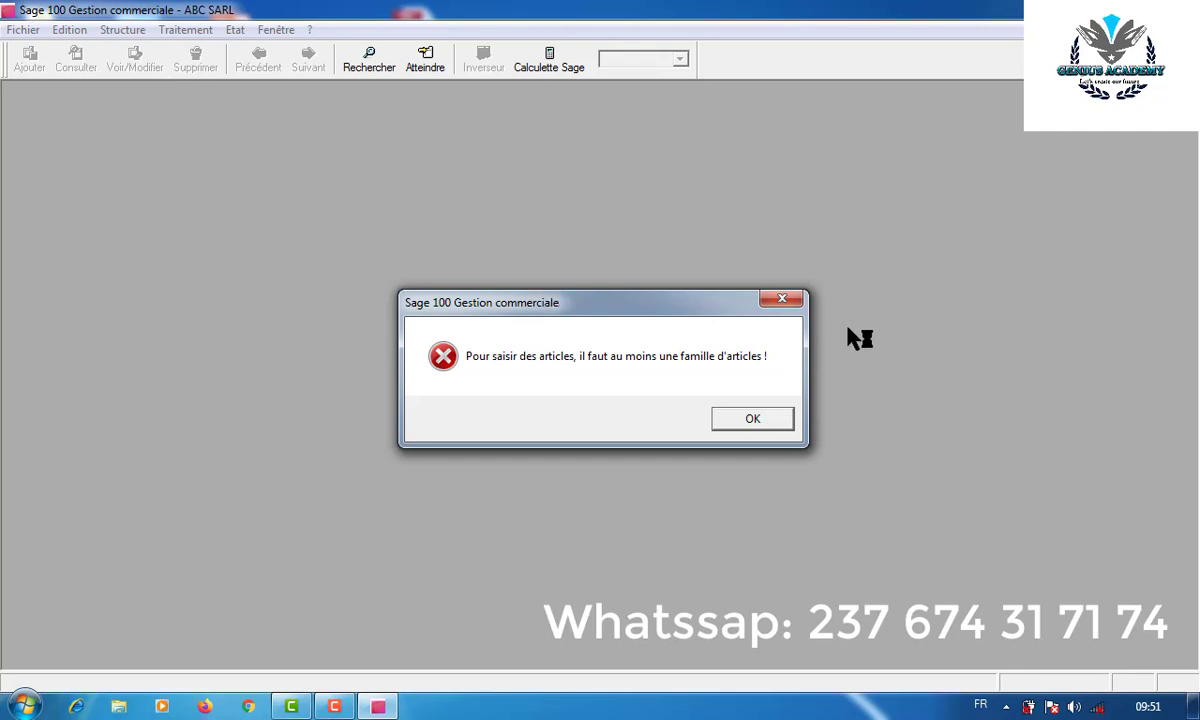
{"action": "left_click", "coordinate": [782, 299]}
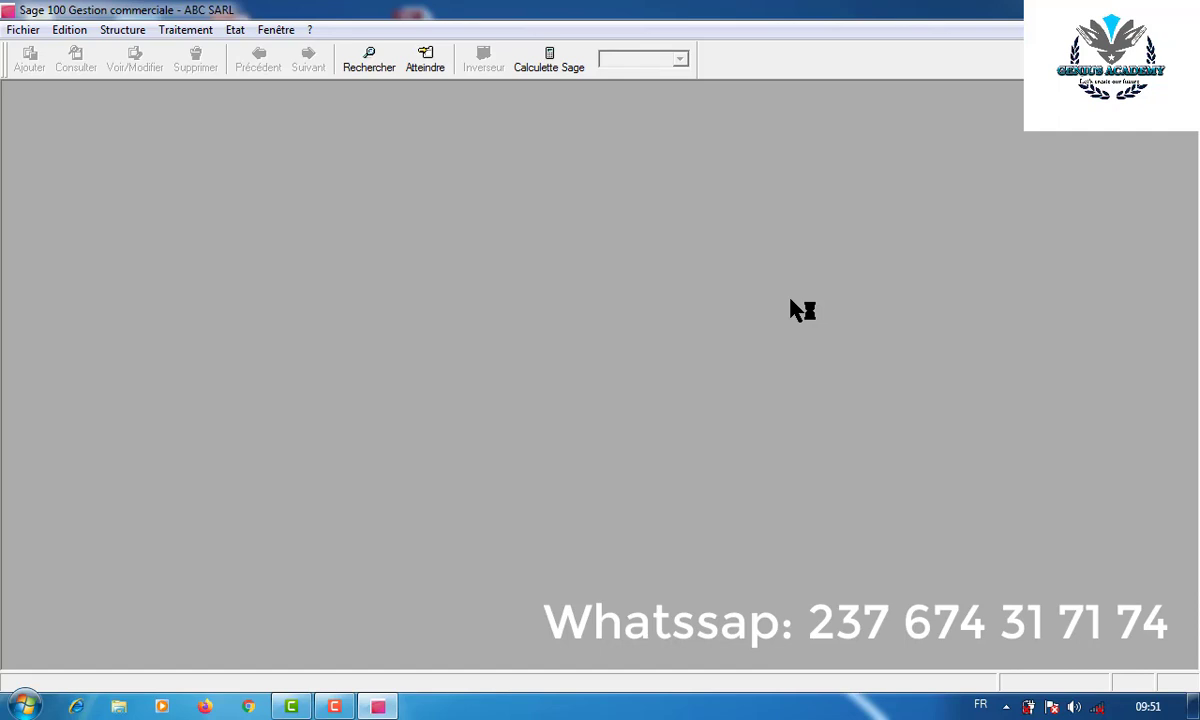
- Create a new storage depot titled DEPOT CENTRALE
{"action": "left_click", "coordinate": [128, 32]}
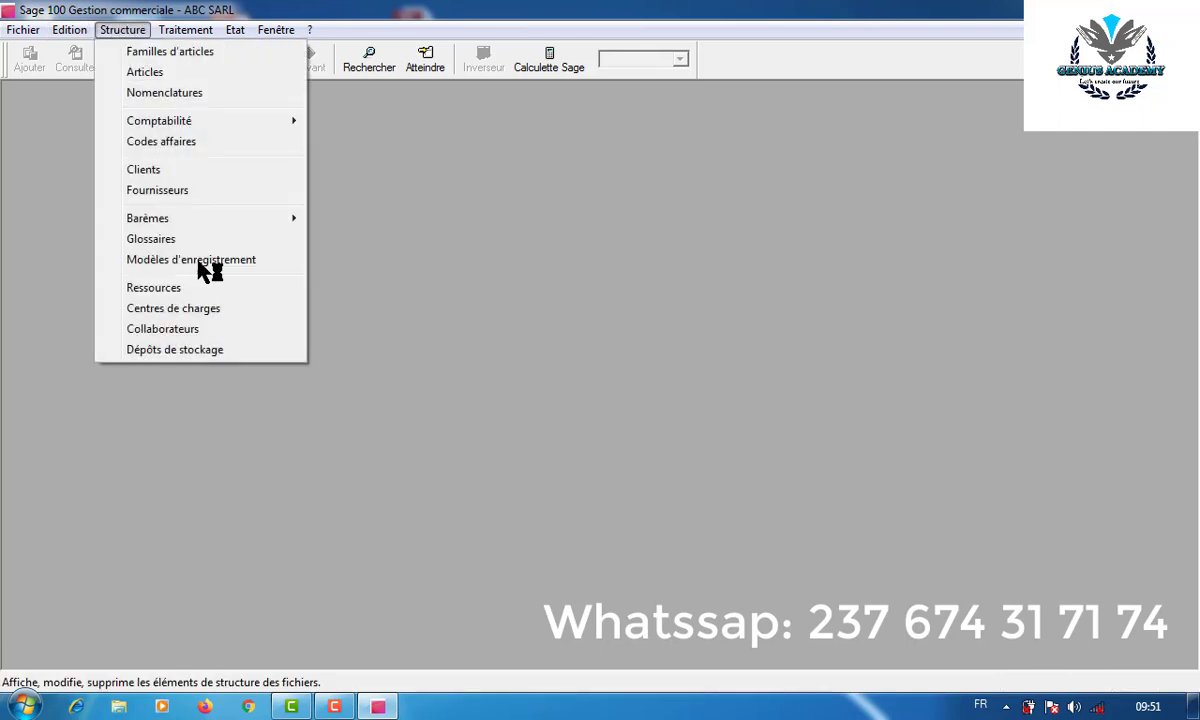
{"action": "left_click", "coordinate": [196, 352]}
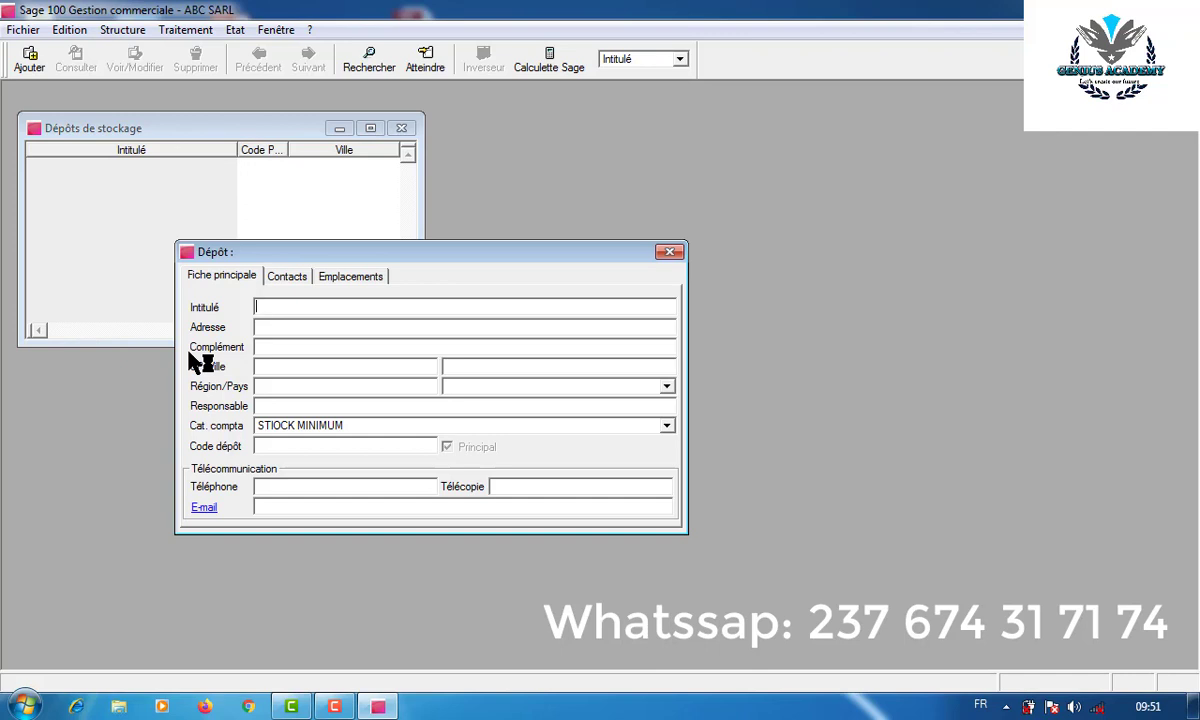
{"action": "type", "text": "DEPOT CENTRALE"}
{"action": "key", "text": "Tab"}
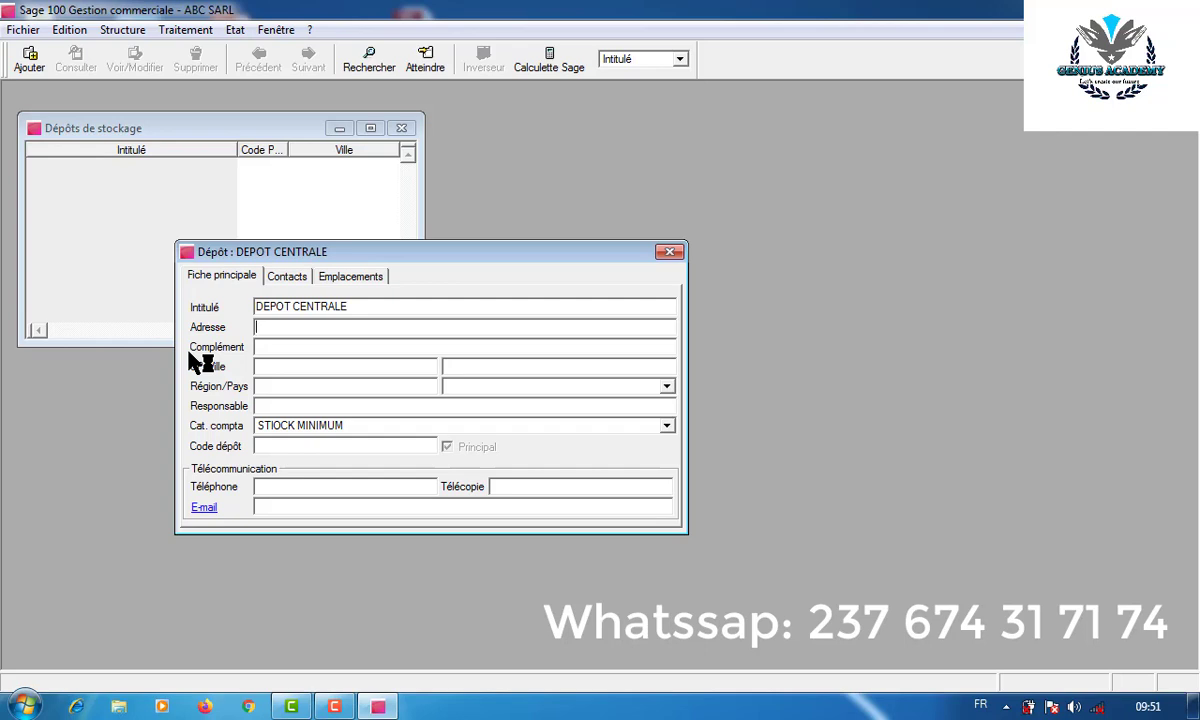
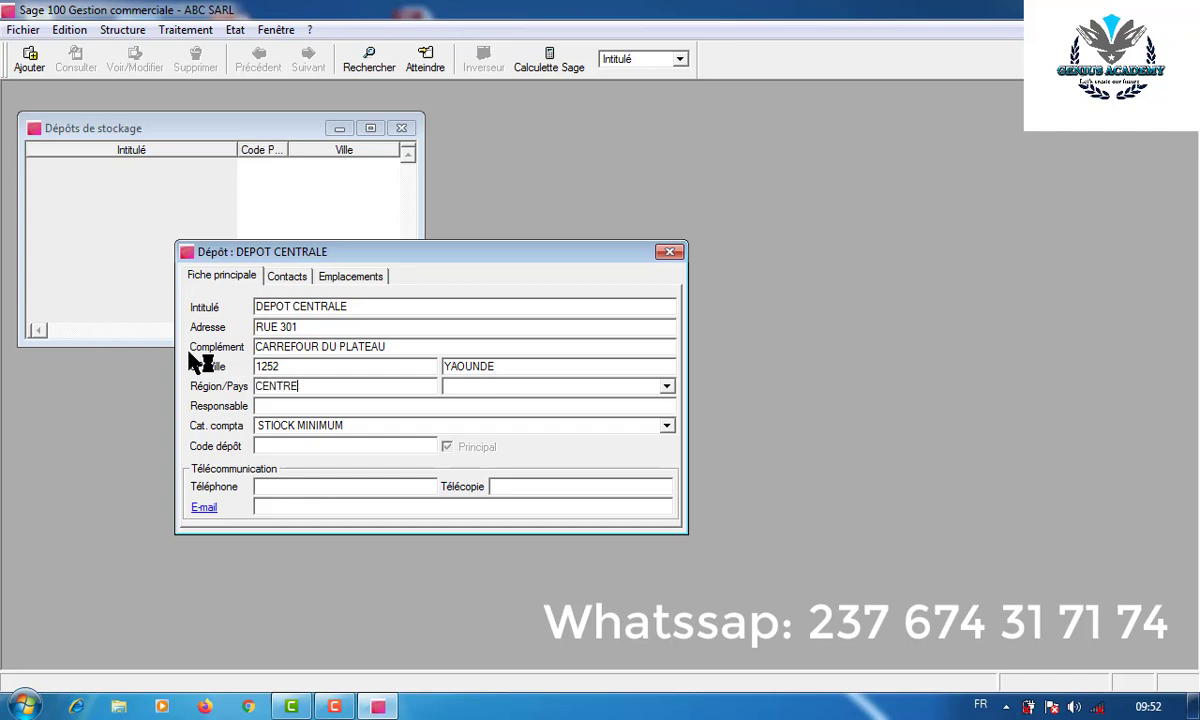
{"action": "key", "text": "Tab"}
- Set country CAMEROUN, enter the depot manager's name and depot code DECE
{"action": "type", "text": "CA"}
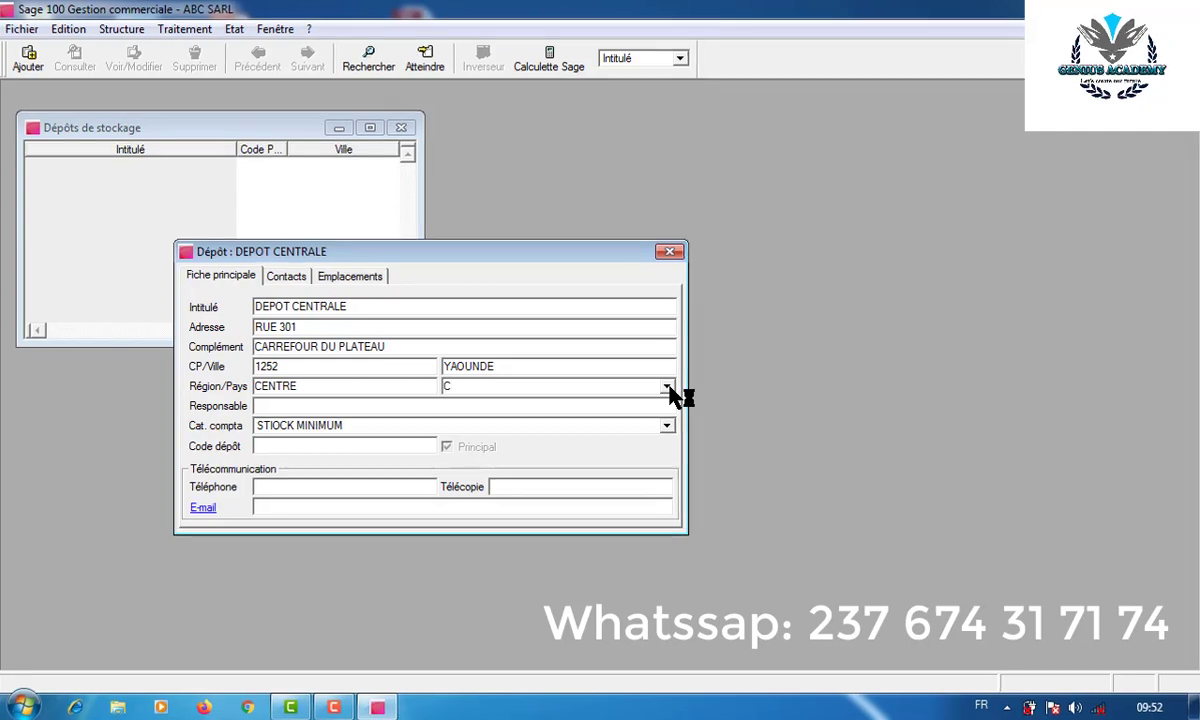
{"action": "type", "text": "MEROUN"}
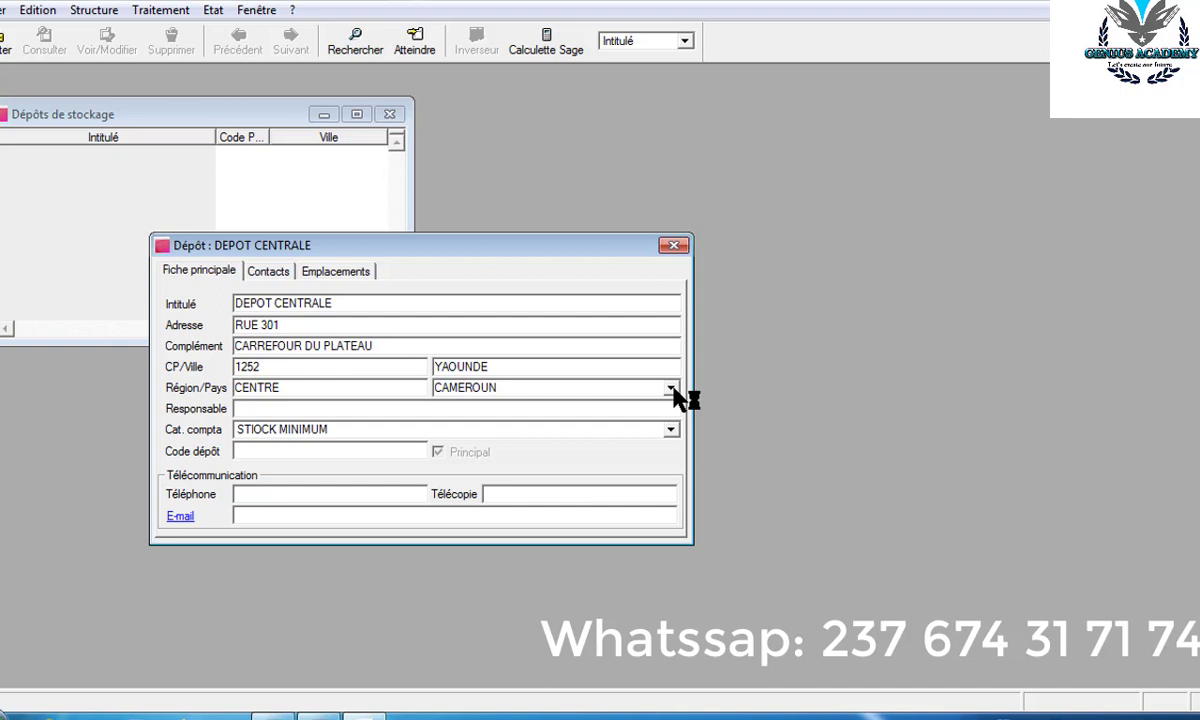
{"action": "key", "text": "Tab"}
{"action": "key", "text": "Tab"}
{"action": "key", "text": "Tab"}
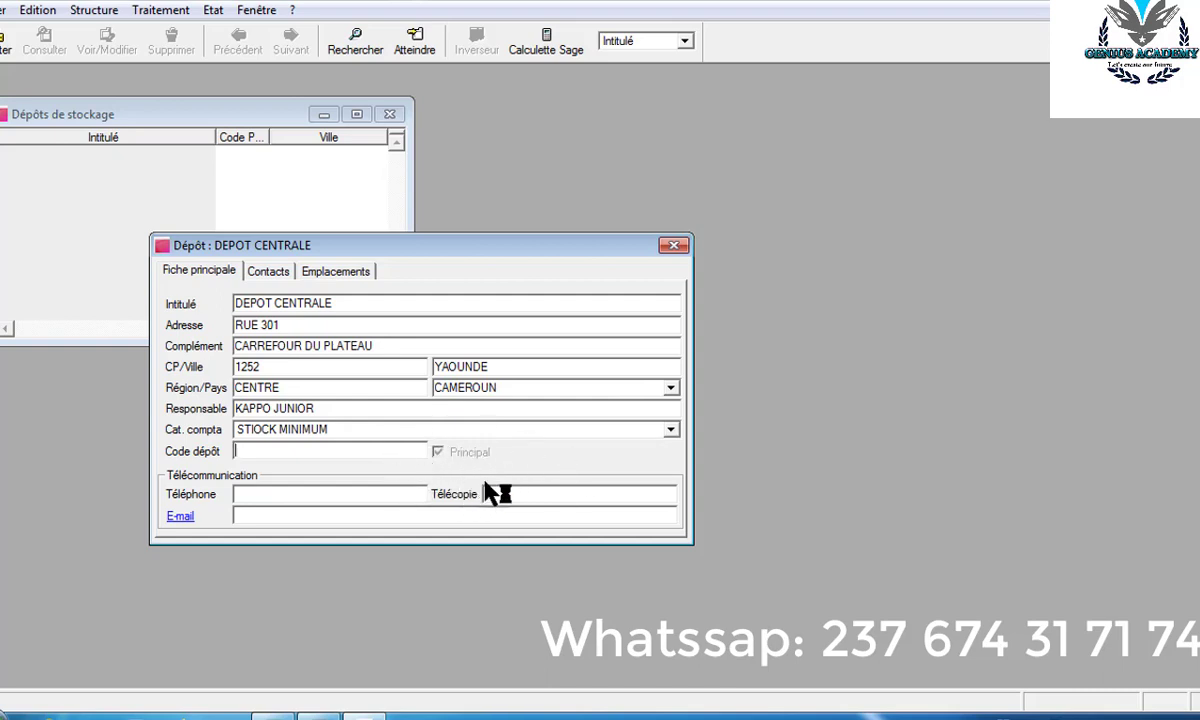
{"action": "type", "text": "DEC"}
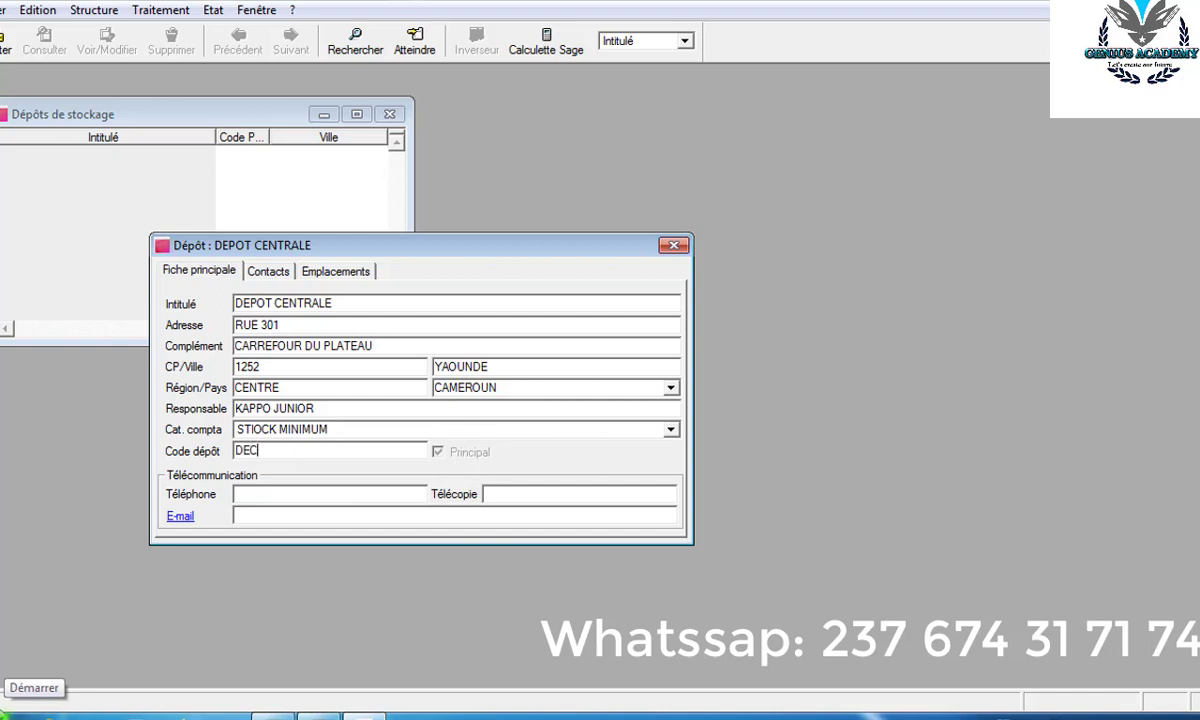
{"action": "type", "text": "E"}
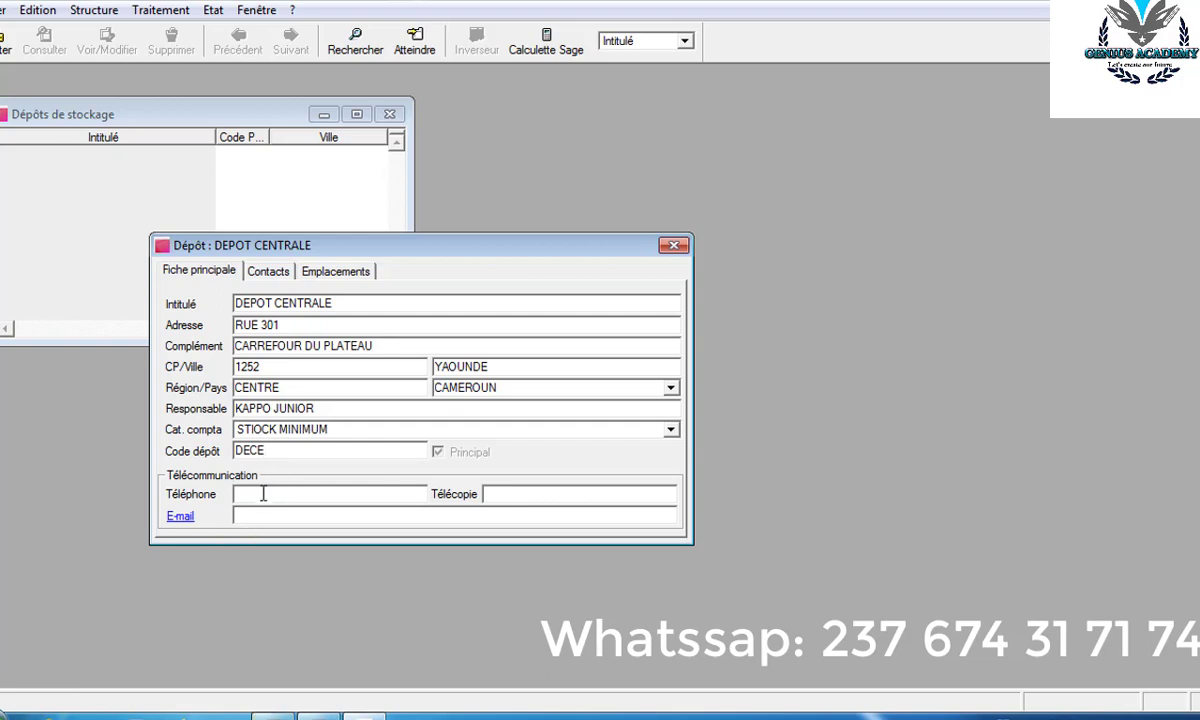
- Enter the depot's phone number and save DEPOT CENTRALE to the list
{"action": "key", "text": "Tab"}
{"action": "key", "text": "Tab"}
{"action": "key", "text": "Tab"}
{"action": "key", "text": "Return"}
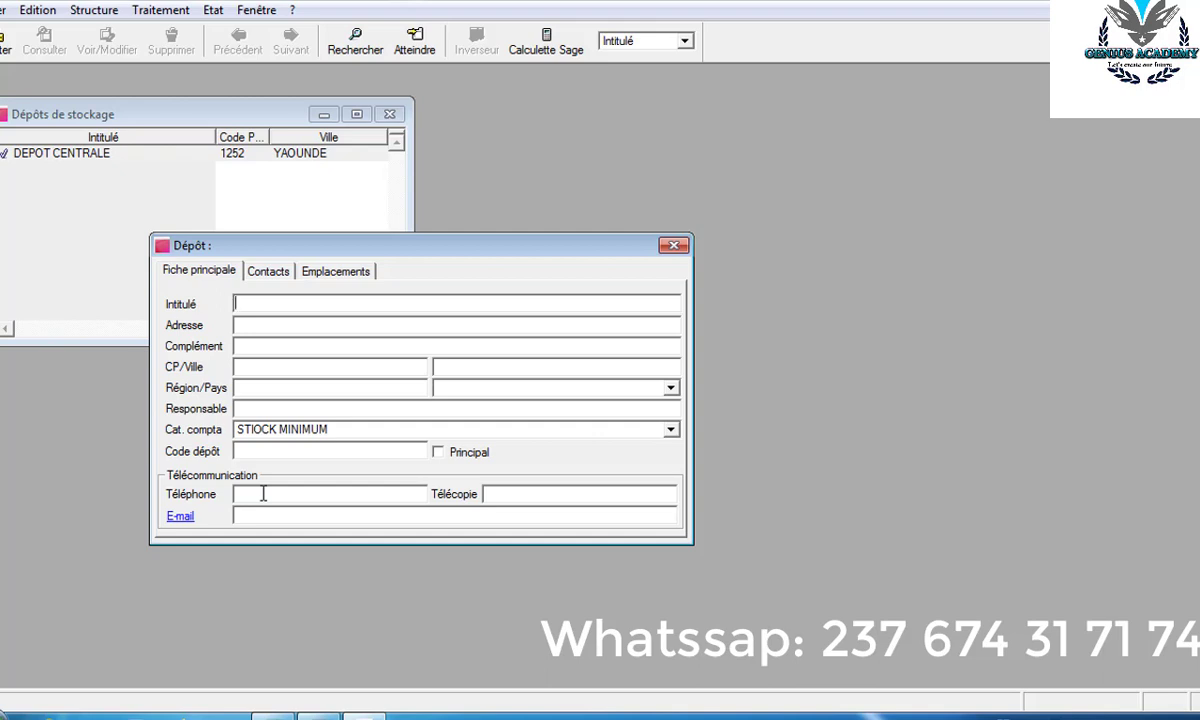
- Save DEPOT ANNEXE 1, then close the blank depot form and the depots list
{"action": "type", "text": "DEPOT AN"}
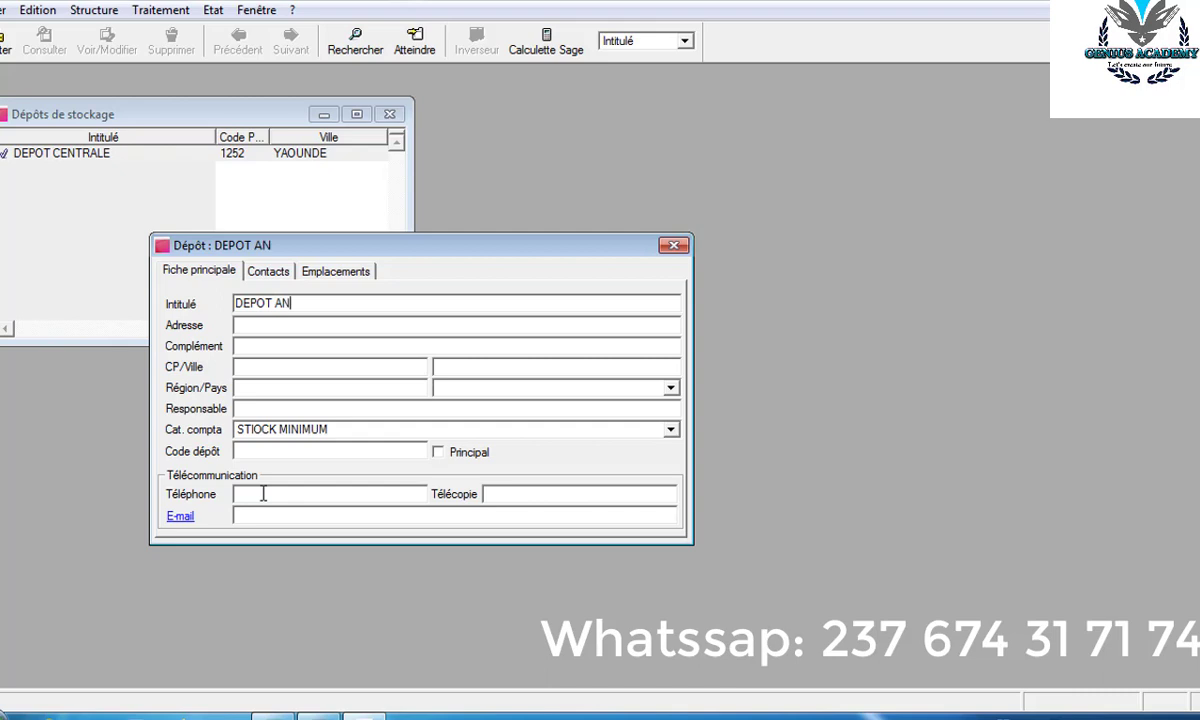
{"action": "type", "text": "NEXE 1"}
{"action": "key", "text": "Return"}
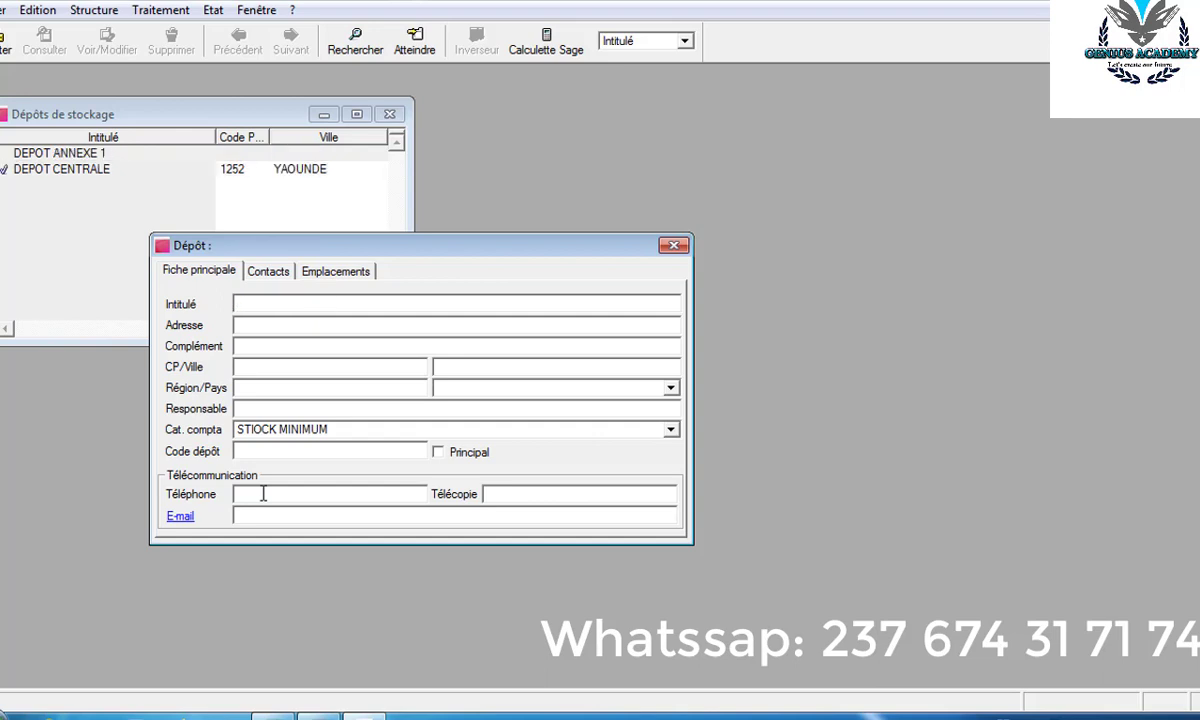
{"action": "left_click", "coordinate": [673, 246]}
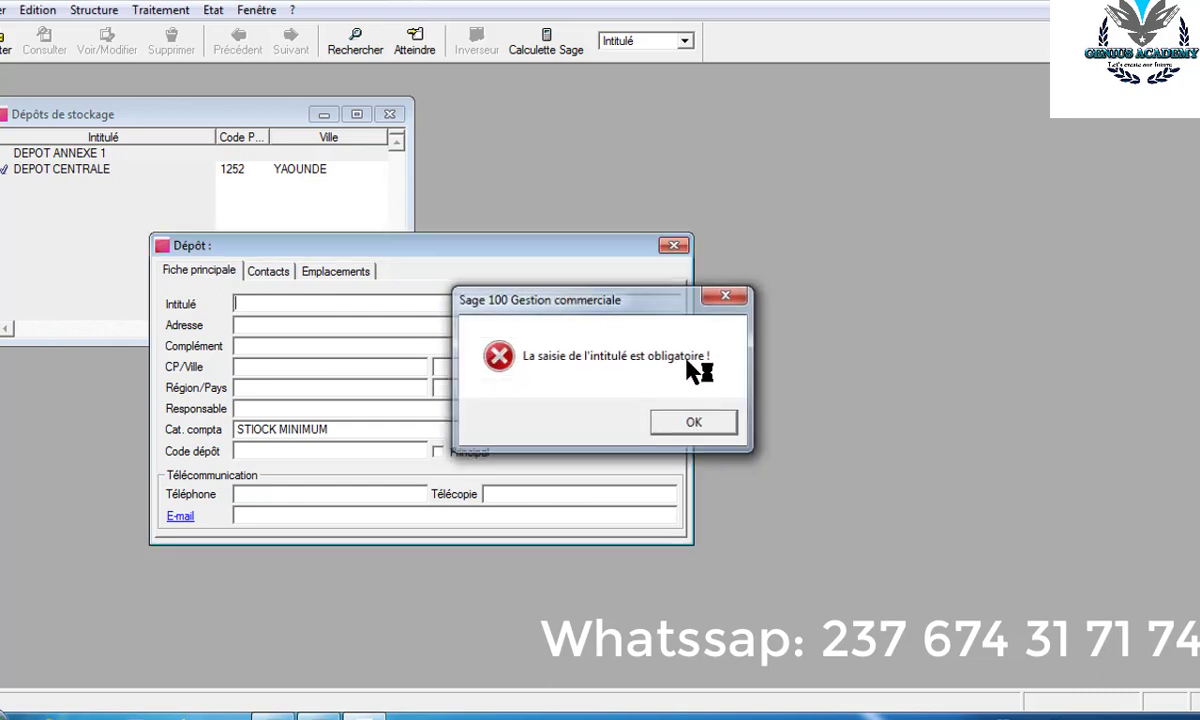
{"action": "key", "text": "Return"}
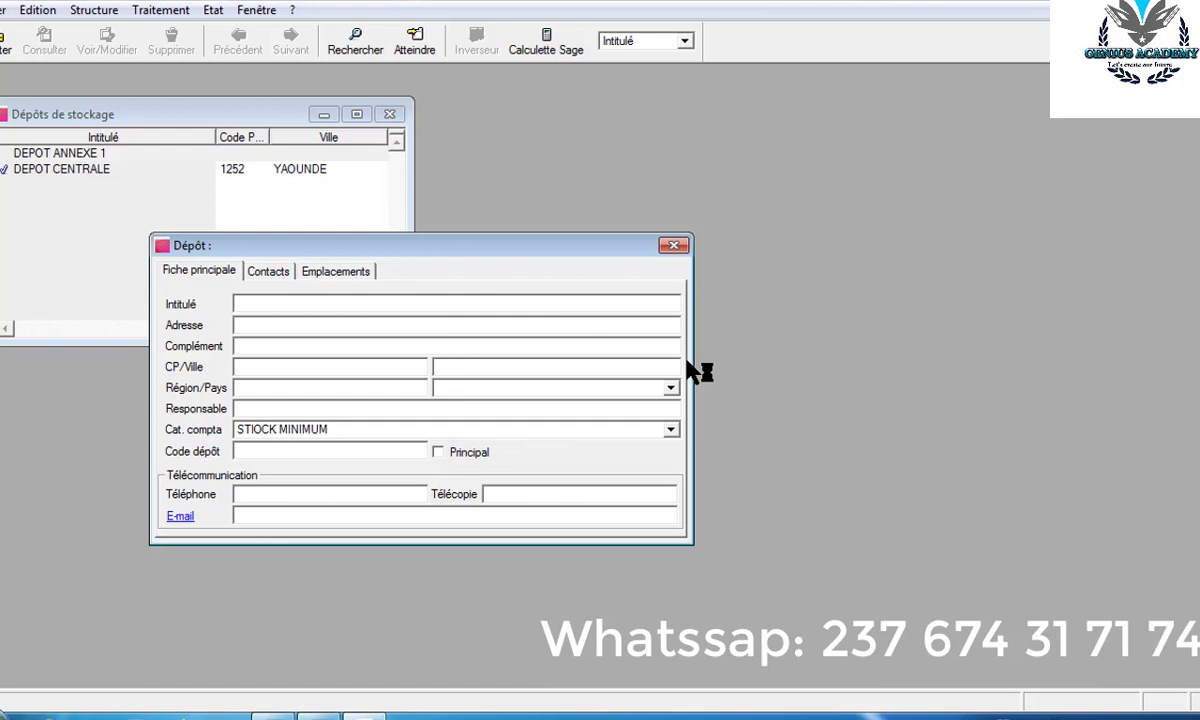
{"action": "key", "text": "Escape"}
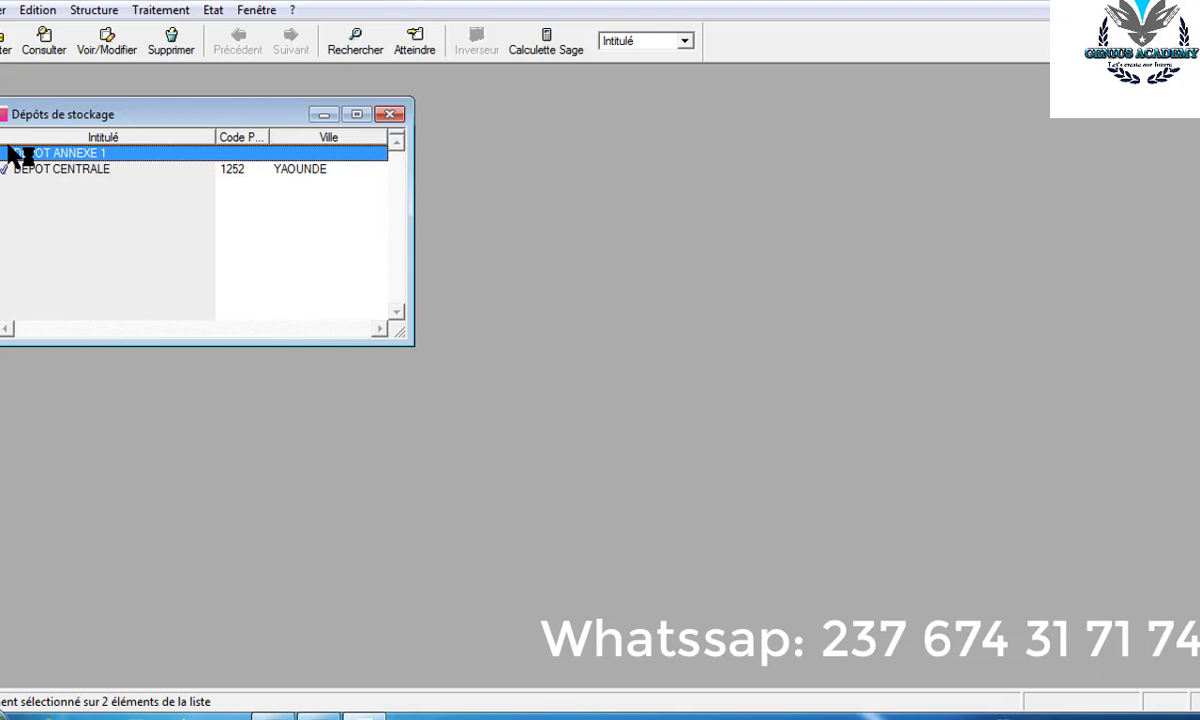
{"action": "left_click", "coordinate": [389, 114]}
{"action": "left_click", "coordinate": [93, 11]}
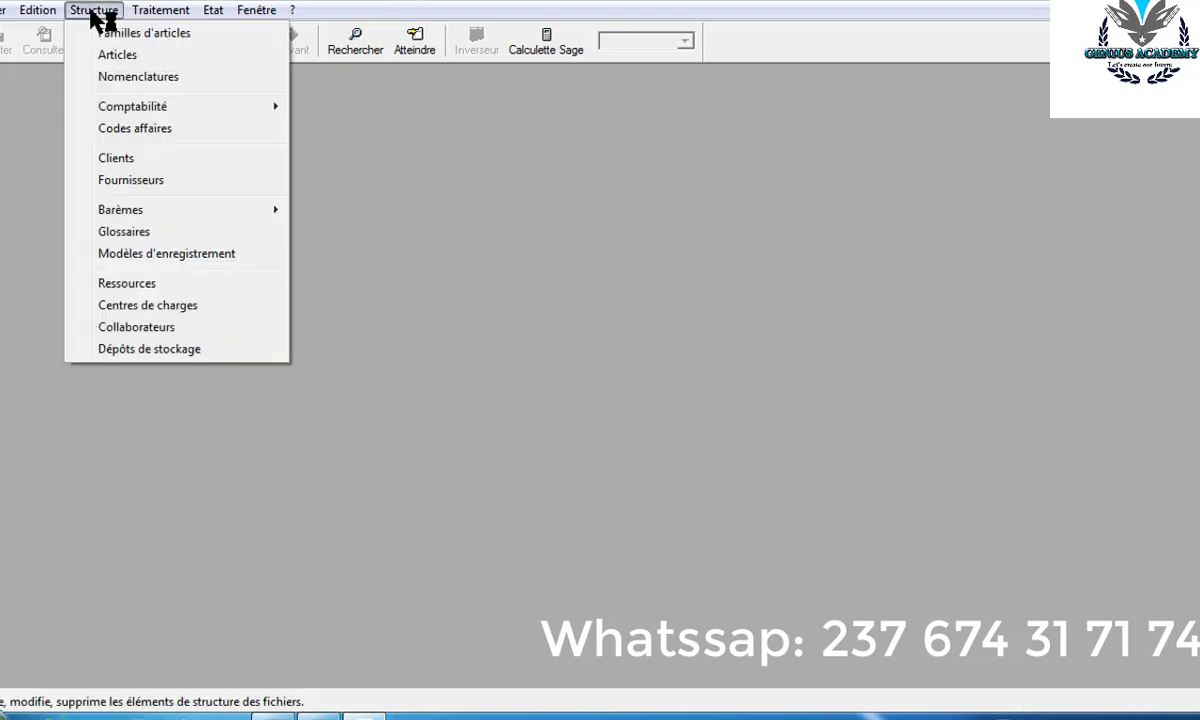
- Start a new client and enter its account number in N° compte
{"action": "left_click", "coordinate": [116, 158]}
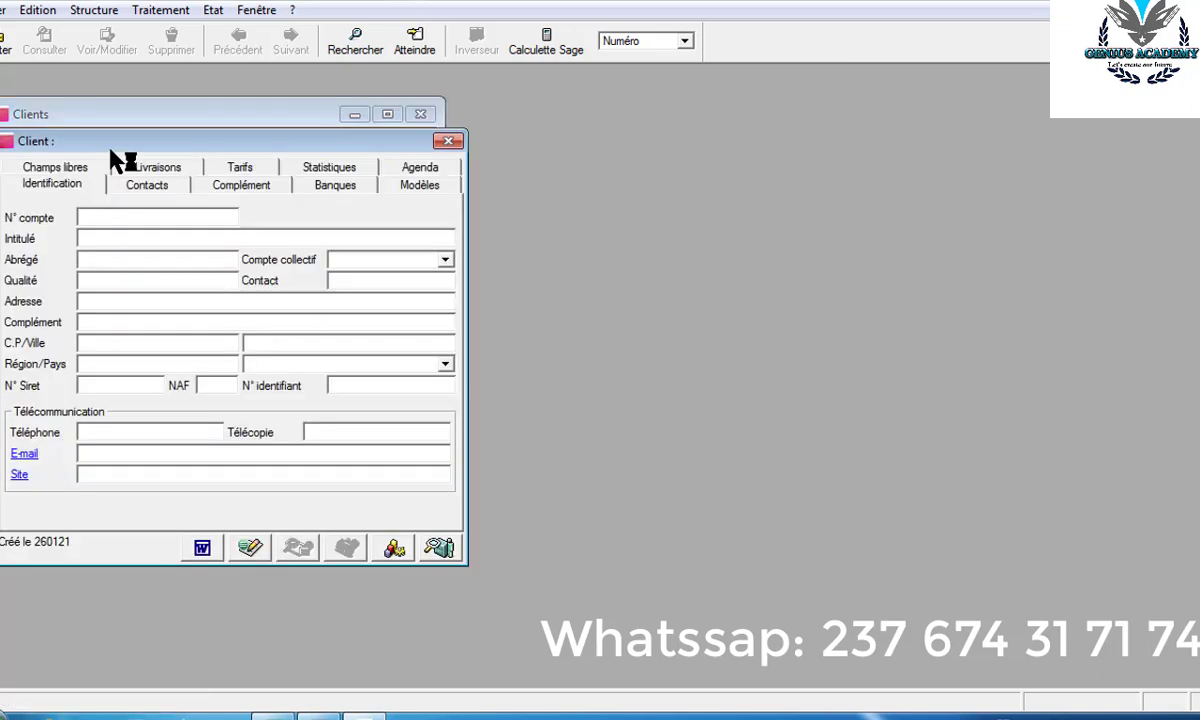
{"action": "type", "text": "CLIENT"}
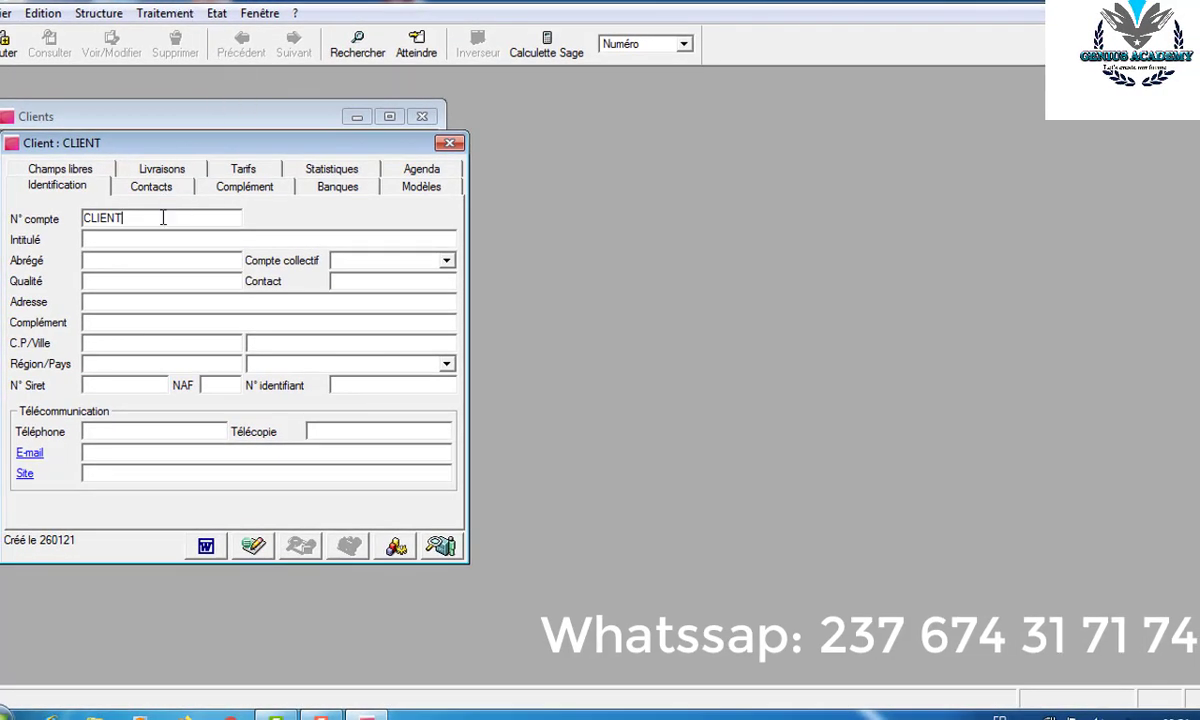
{"action": "key", "text": "BackSpace"}
{"action": "key", "text": "BackSpace"}
{"action": "key", "text": "BackSpace"}
{"action": "key", "text": "BackSpace"}
{"action": "key", "text": "BackSpace"}
{"action": "key", "text": "BackSpace"}
{"action": "type", "text": "4"}
{"action": "type", "text": "11"}
{"action": "type", "text": "02"}
{"action": "type", "text": "CL"}
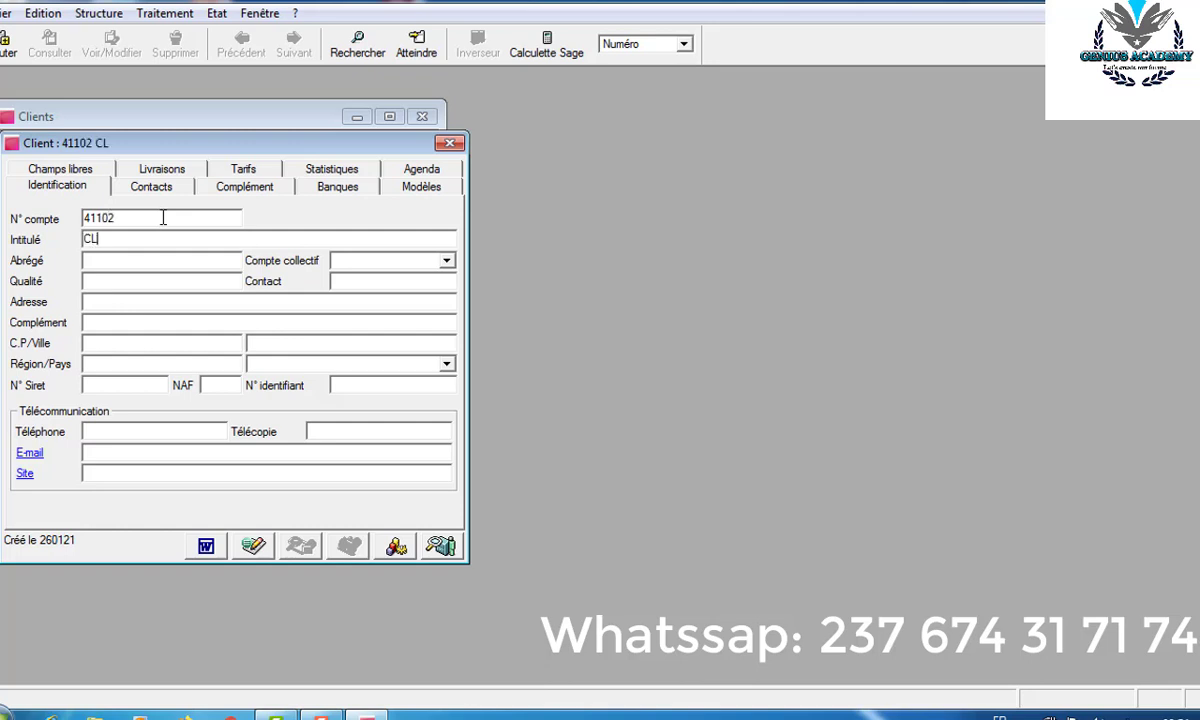
- Enter the client's name as Intitulé so Abrégé fills in automatically
{"action": "key", "text": "BackSpace"}
{"action": "key", "text": "BackSpace"}
{"action": "type", "text": "LOPERE"}
{"action": "key", "text": "Left"}
{"action": "key", "text": "Left"}
{"action": "key", "text": "Left"}
{"action": "key", "text": "Left"}
{"action": "key", "text": "Left"}
{"action": "type", "text": "CLIENT"}
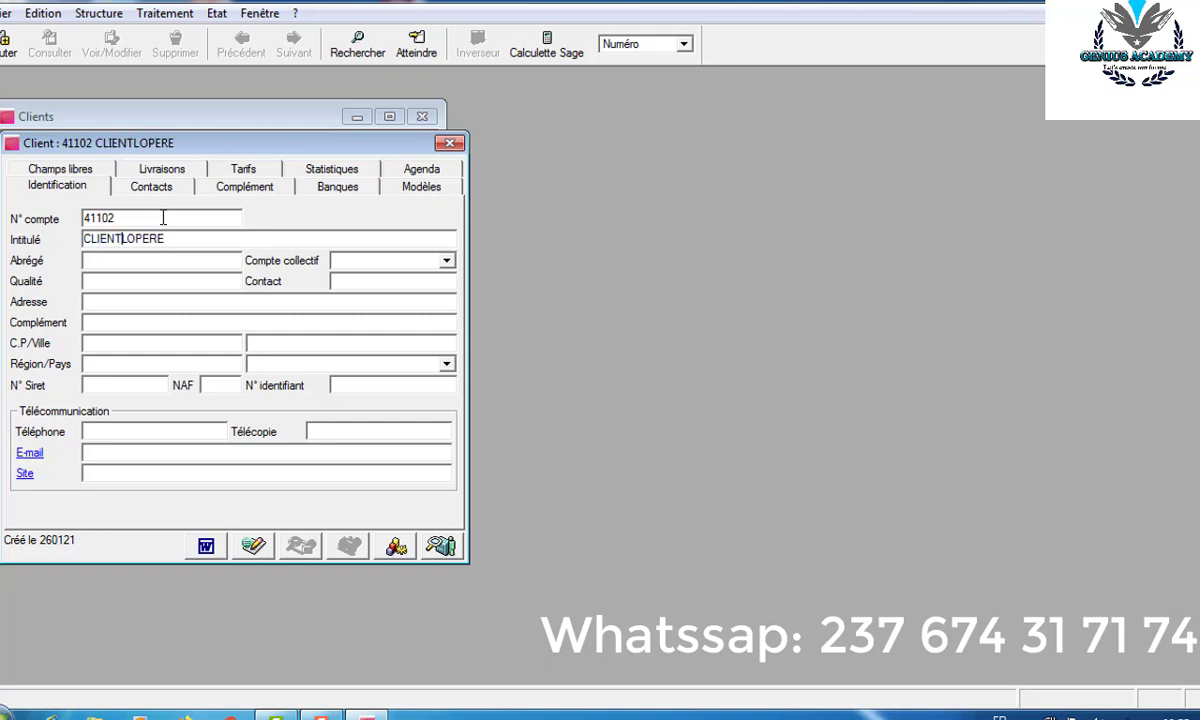
{"action": "key", "text": "Tab"}
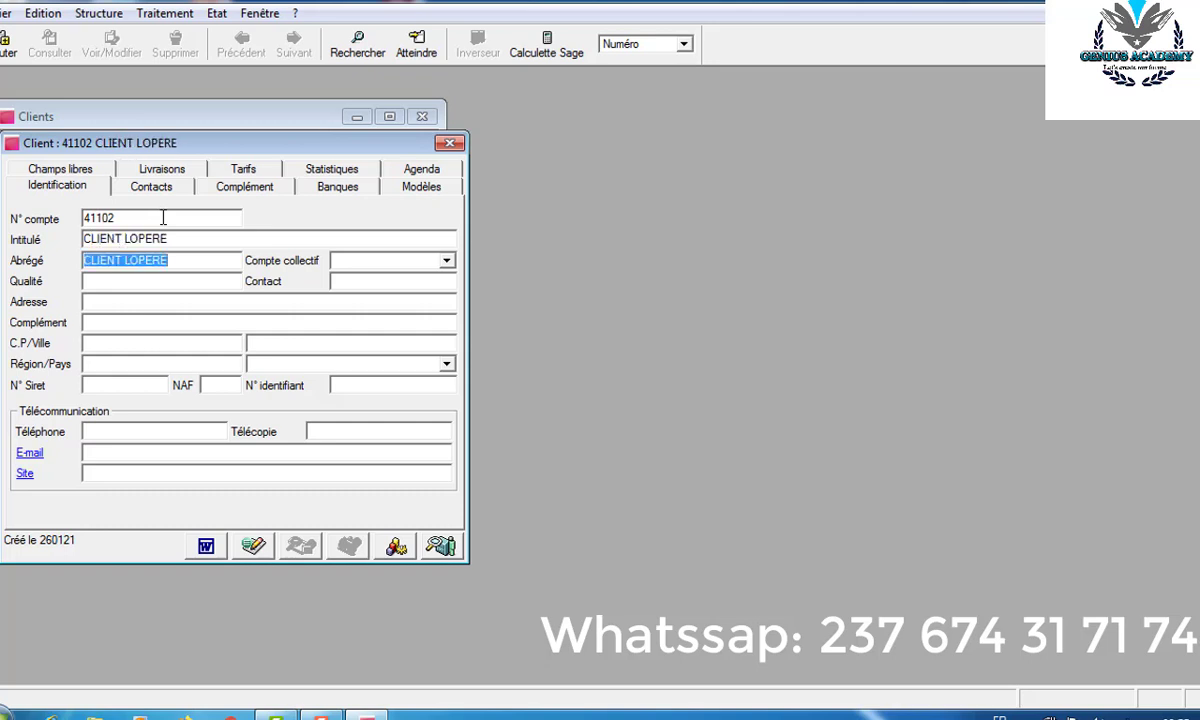
- Set the collective account to 441000000 ETAT, IMPOT SUR LE BENEFICE
{"action": "left_click", "coordinate": [398, 262]}
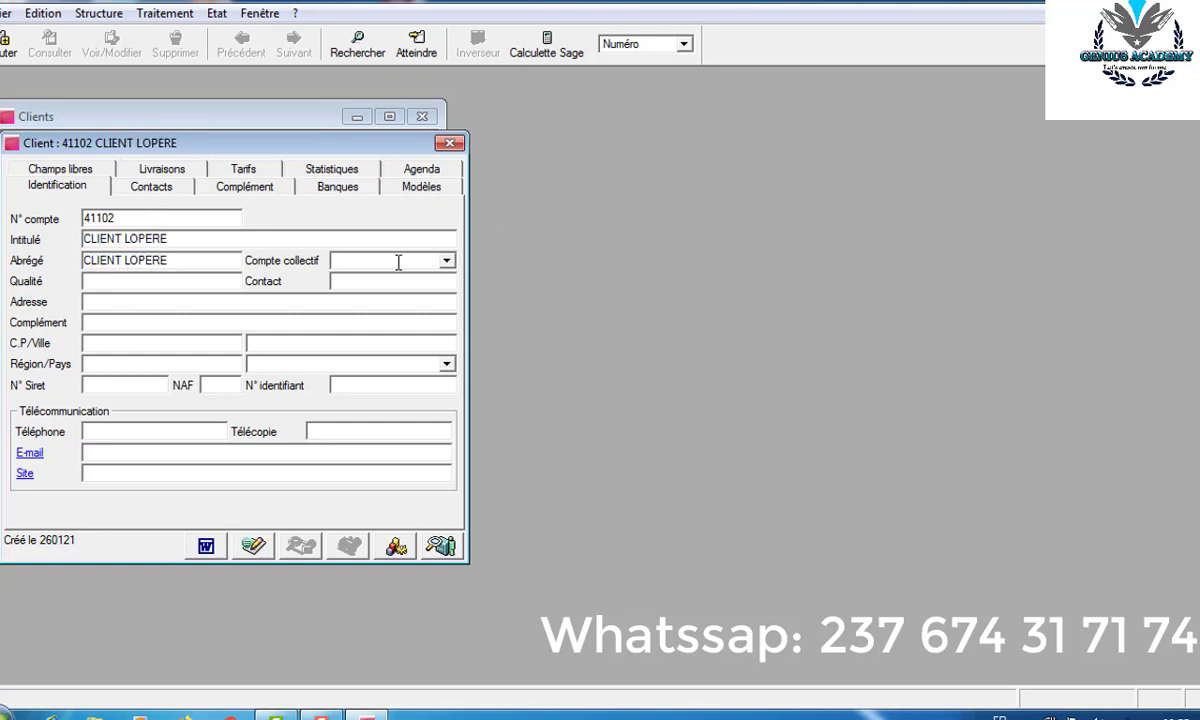
{"action": "type", "text": "44"}
{"action": "left_click", "coordinate": [447, 261]}
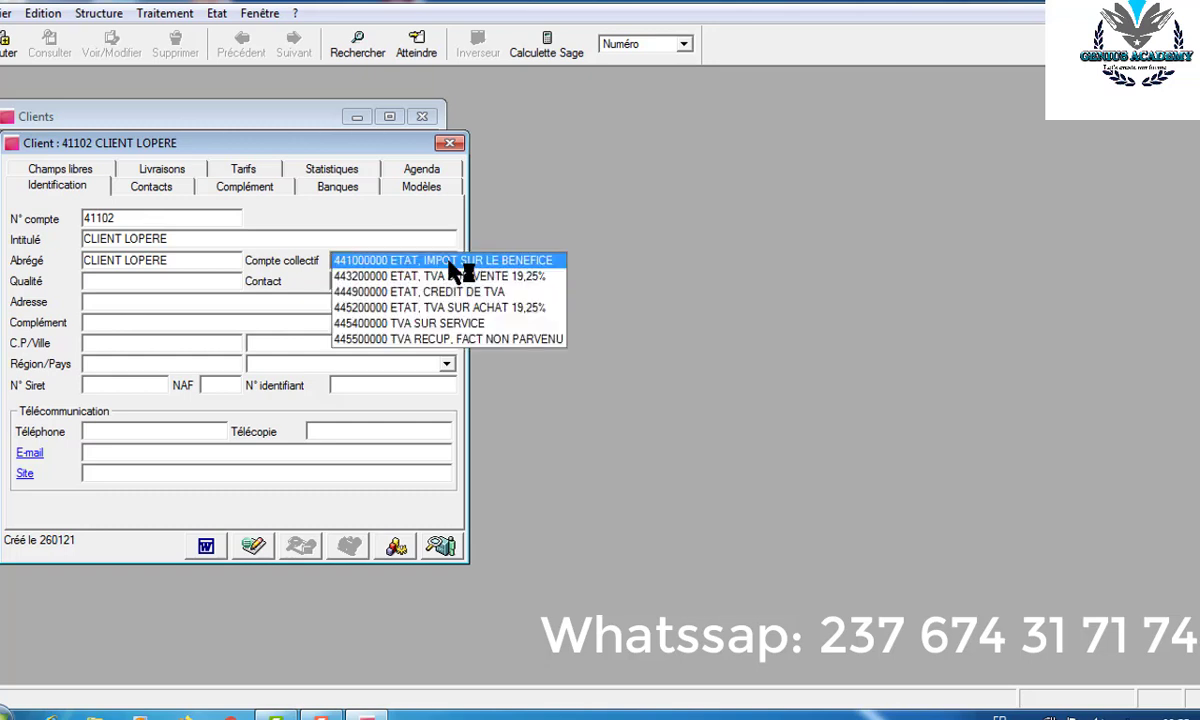
{"action": "left_click", "coordinate": [449, 263]}
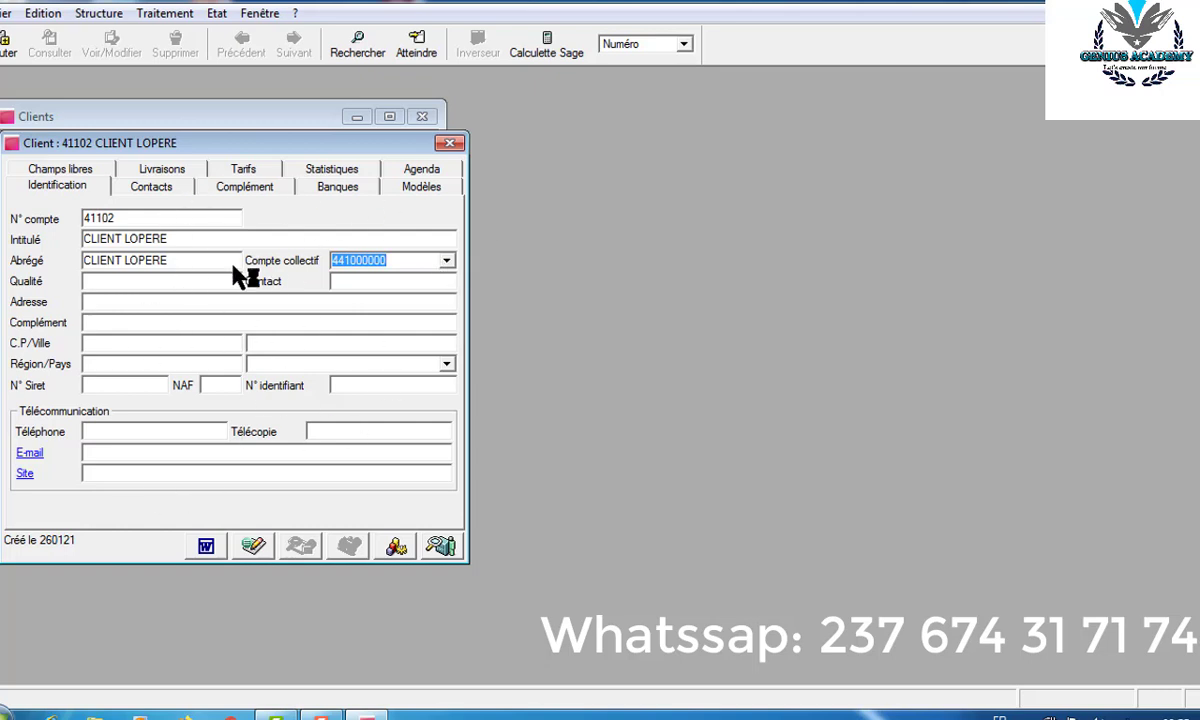
- Correct the last letter to Z in Intitulé and Abrégé, then save the client confirming the account link
{"action": "left_click", "coordinate": [169, 238]}
{"action": "key", "text": "BackSpace"}
{"action": "key", "text": "BackSpace"}
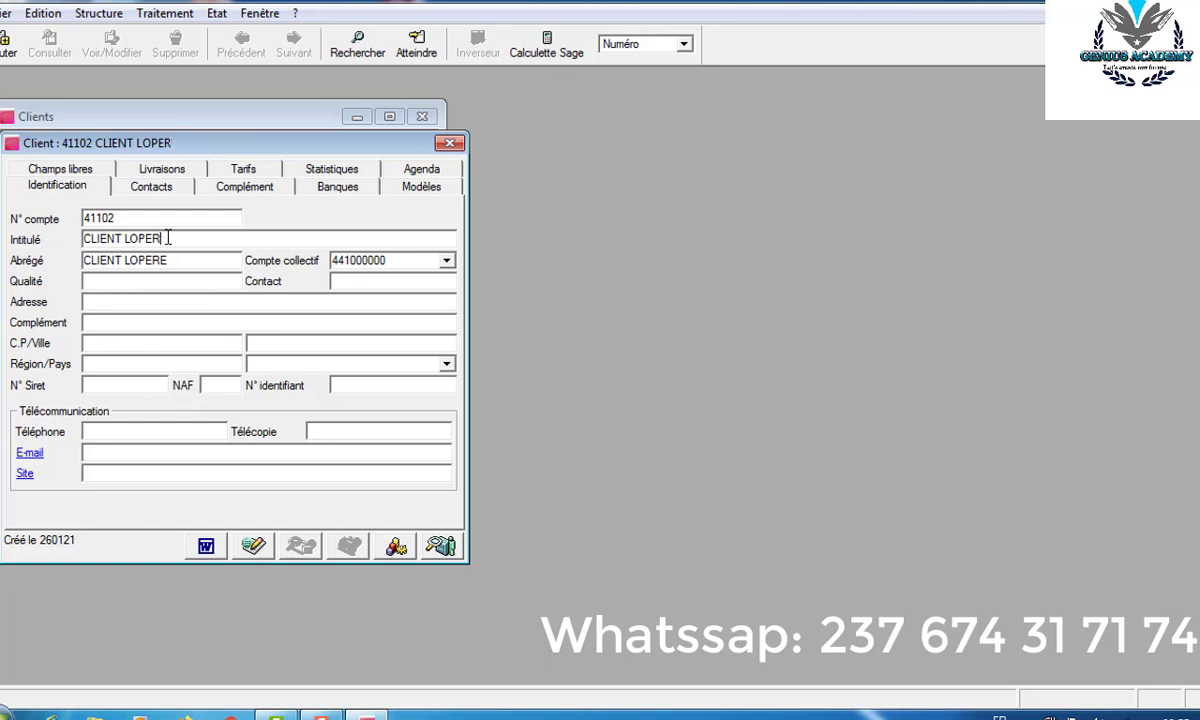
{"action": "type", "text": "Z"}
{"action": "left_click", "coordinate": [181, 262]}
{"action": "key", "text": "BackSpace"}
{"action": "key", "text": "BackSpace"}
{"action": "type", "text": "Z"}
{"action": "key", "text": "Return"}
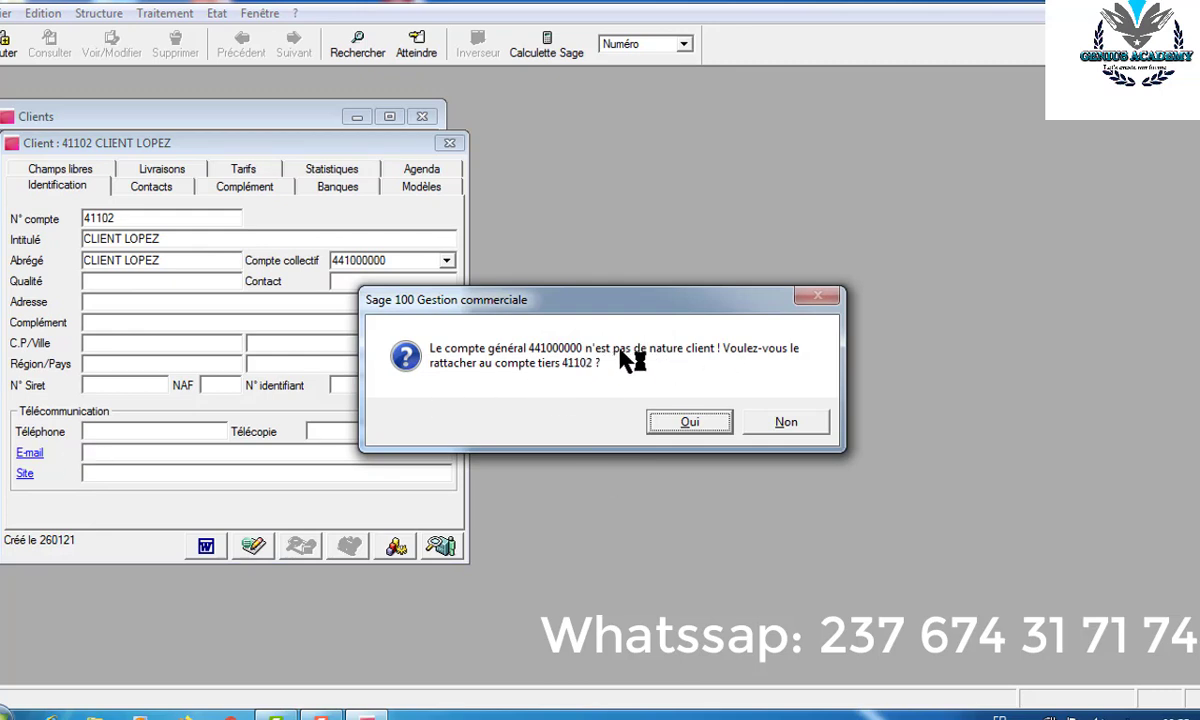
{"action": "left_click", "coordinate": [692, 423]}
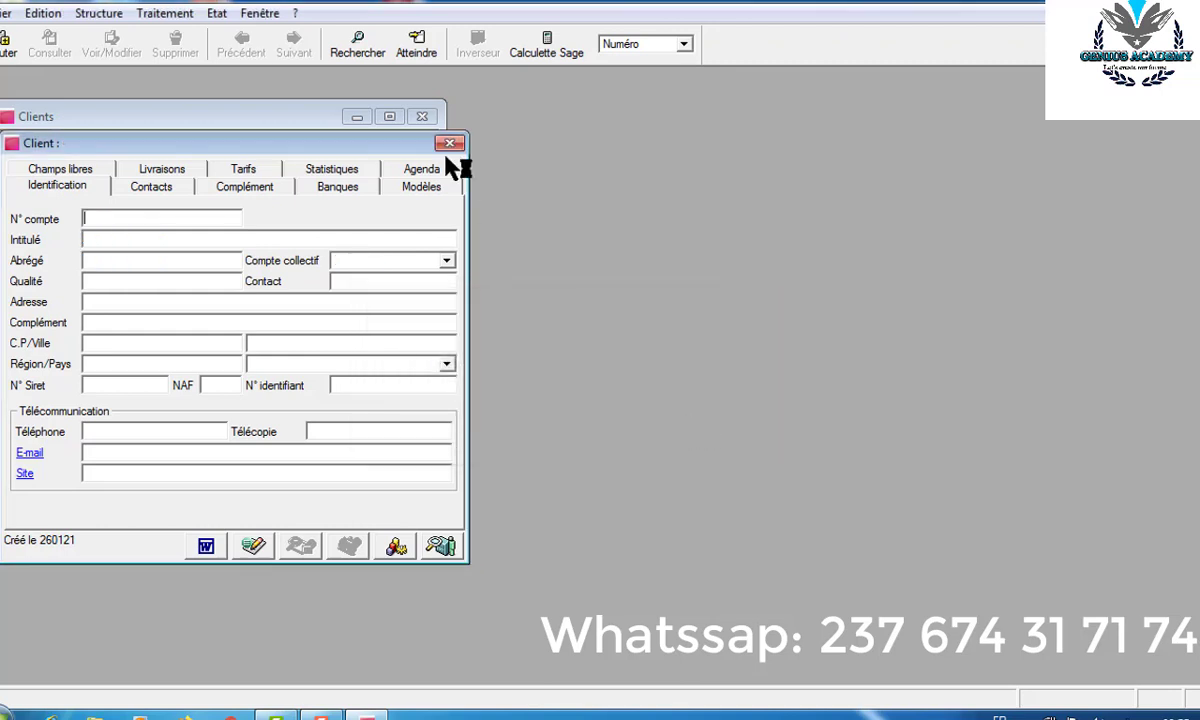
- Close the client form and list, and briefly open then close the suppliers list
{"action": "left_click", "coordinate": [449, 144]}
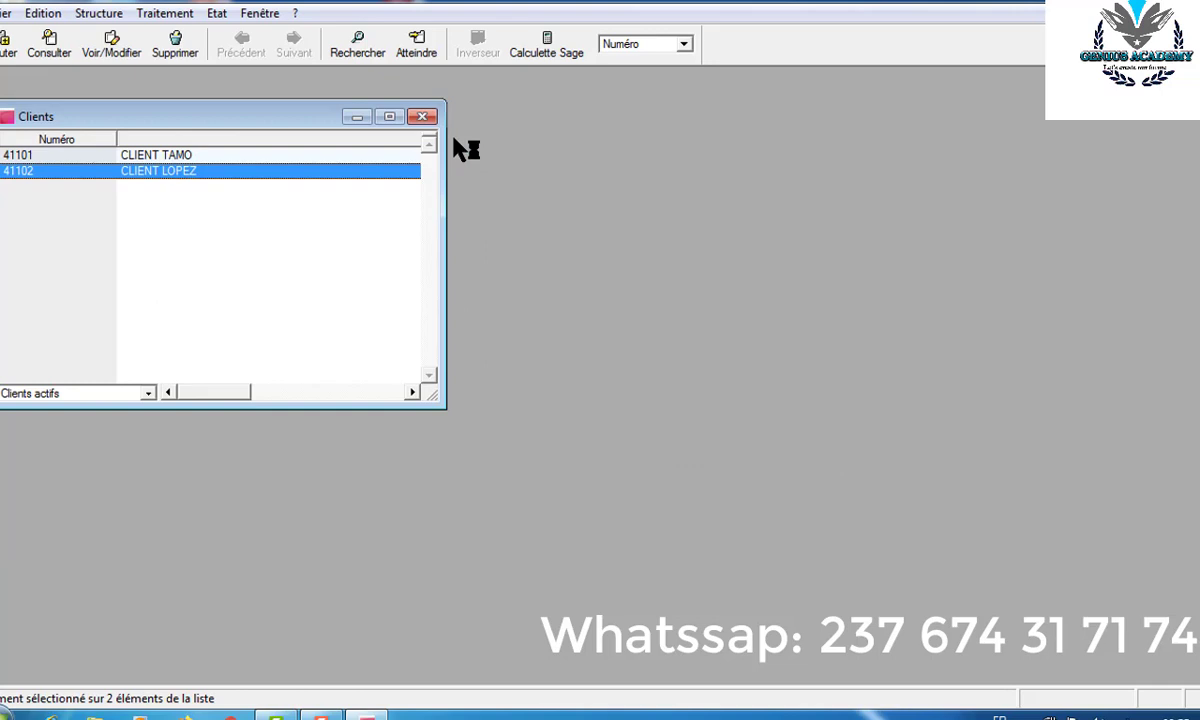
{"action": "left_click", "coordinate": [421, 117]}
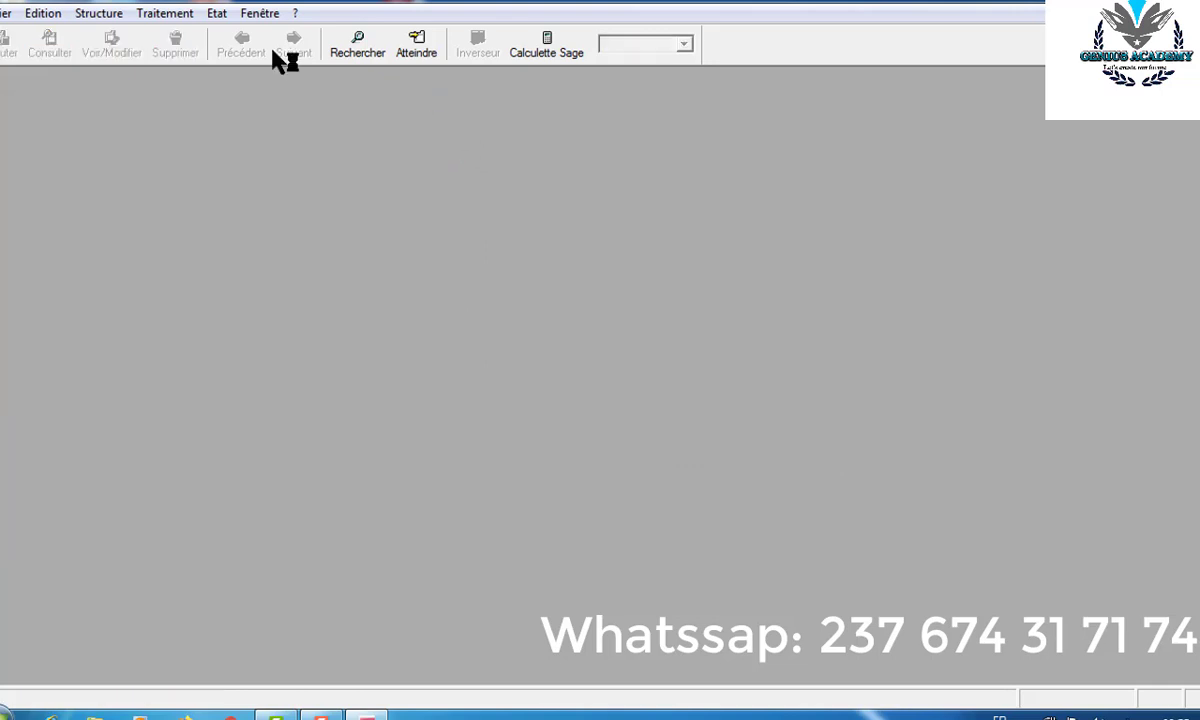
{"action": "left_click", "coordinate": [106, 20]}
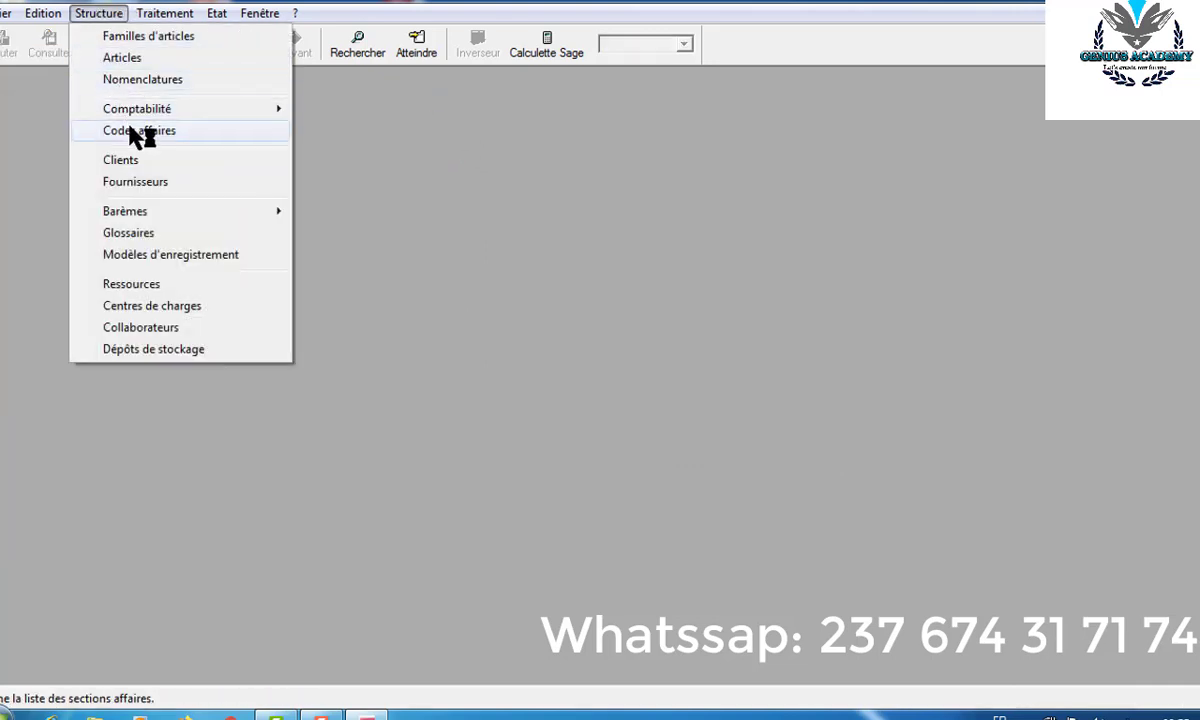
{"action": "left_click", "coordinate": [150, 185]}
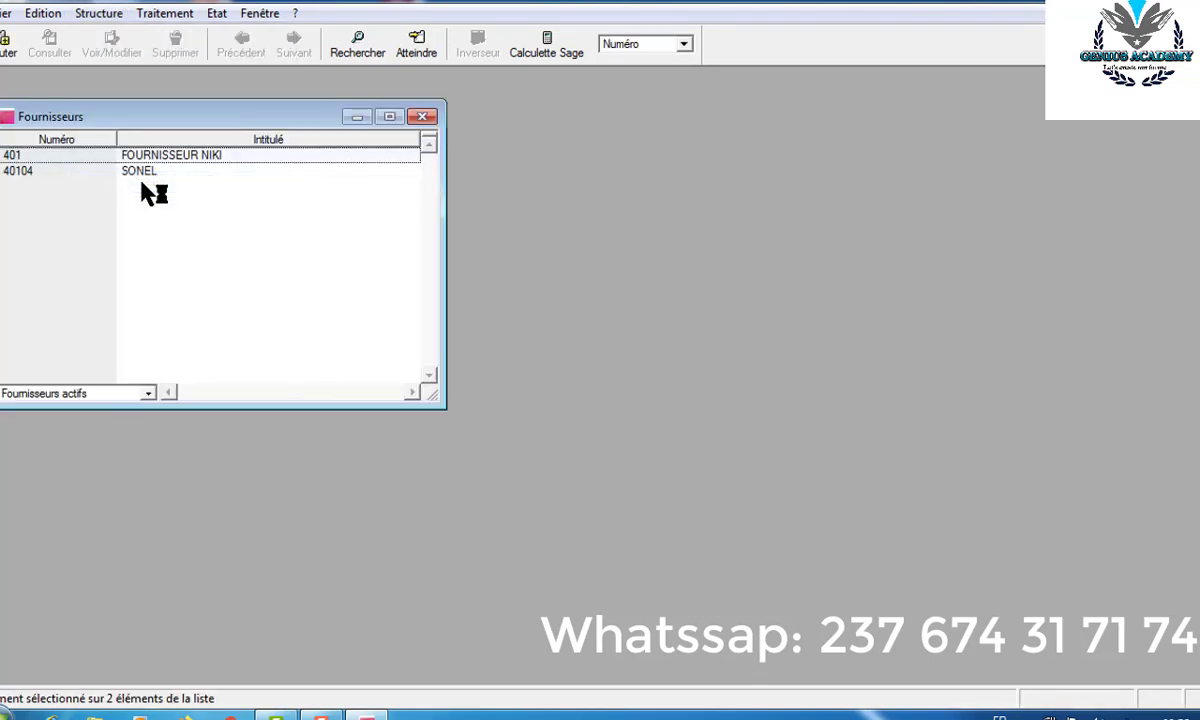
{"action": "left_click", "coordinate": [422, 116]}
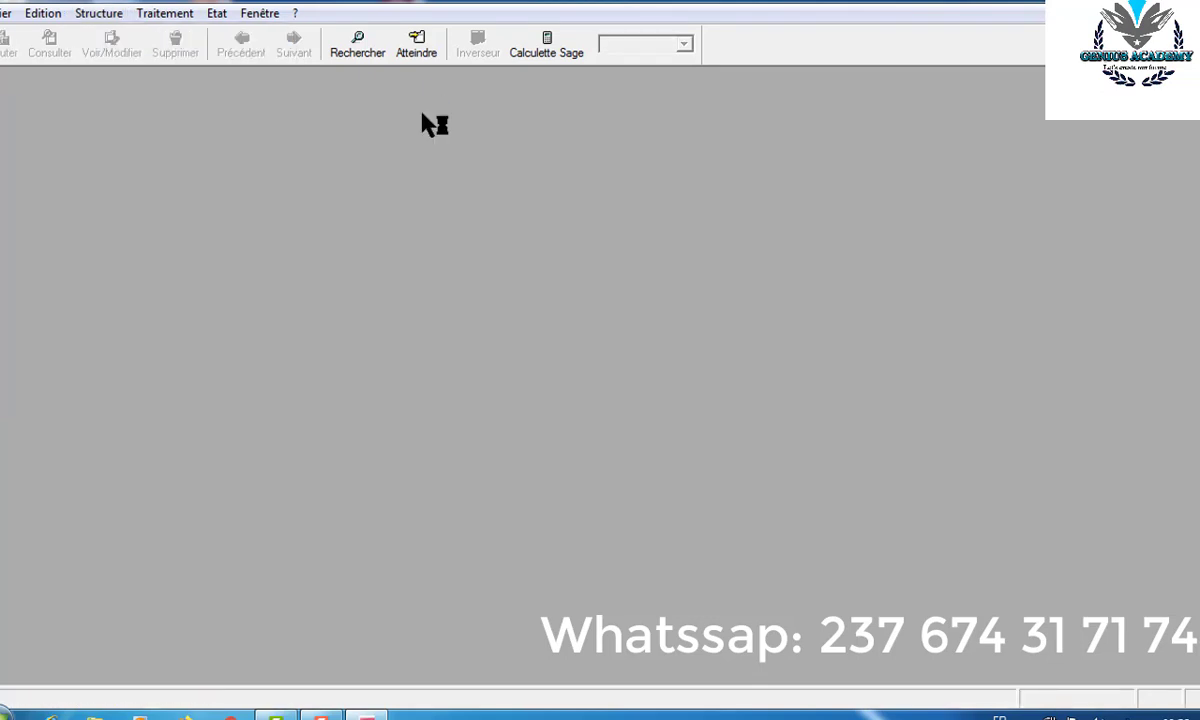
{"action": "left_click", "coordinate": [88, 20]}
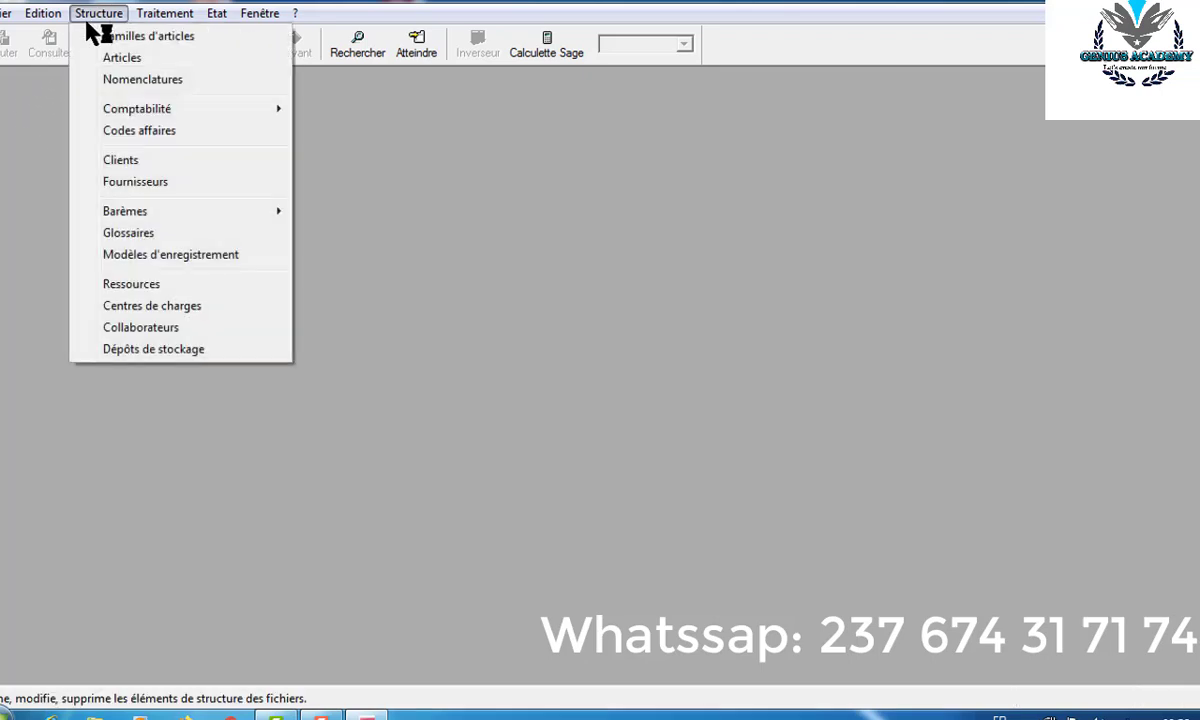
- Create a new collaborator with the person's full name and function RESPONSABLE MARKETIN
{"action": "left_click", "coordinate": [135, 328]}
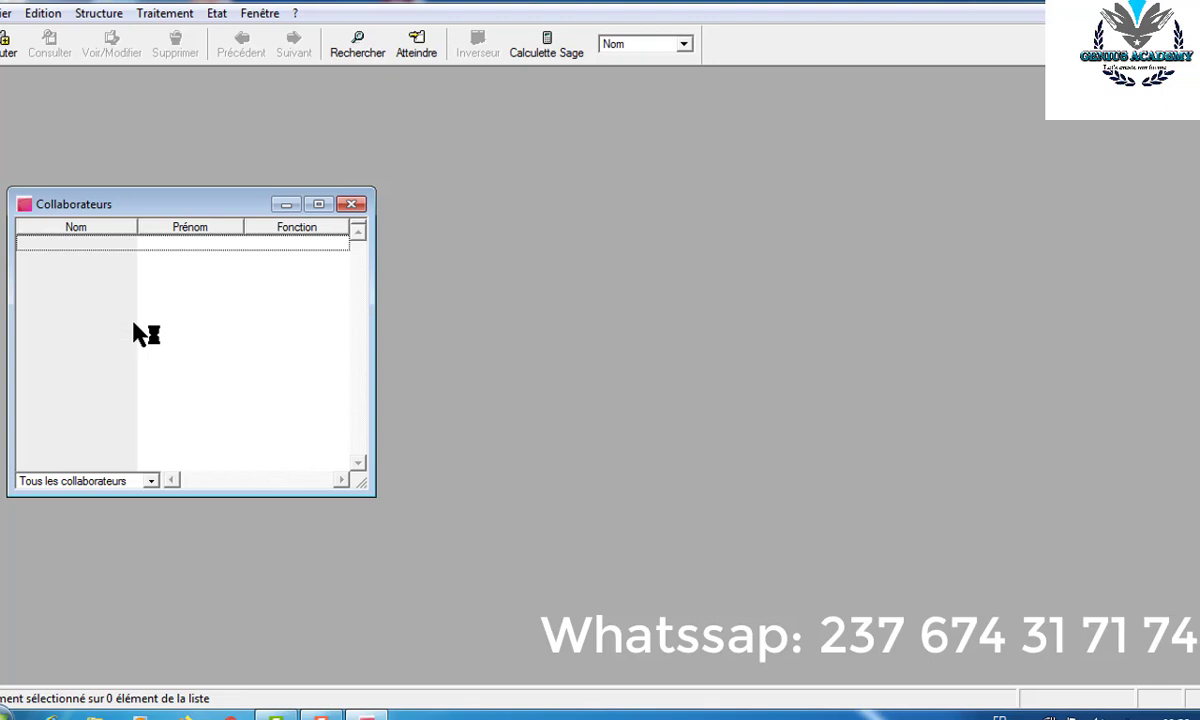
{"action": "key", "text": "ctrl+j"}
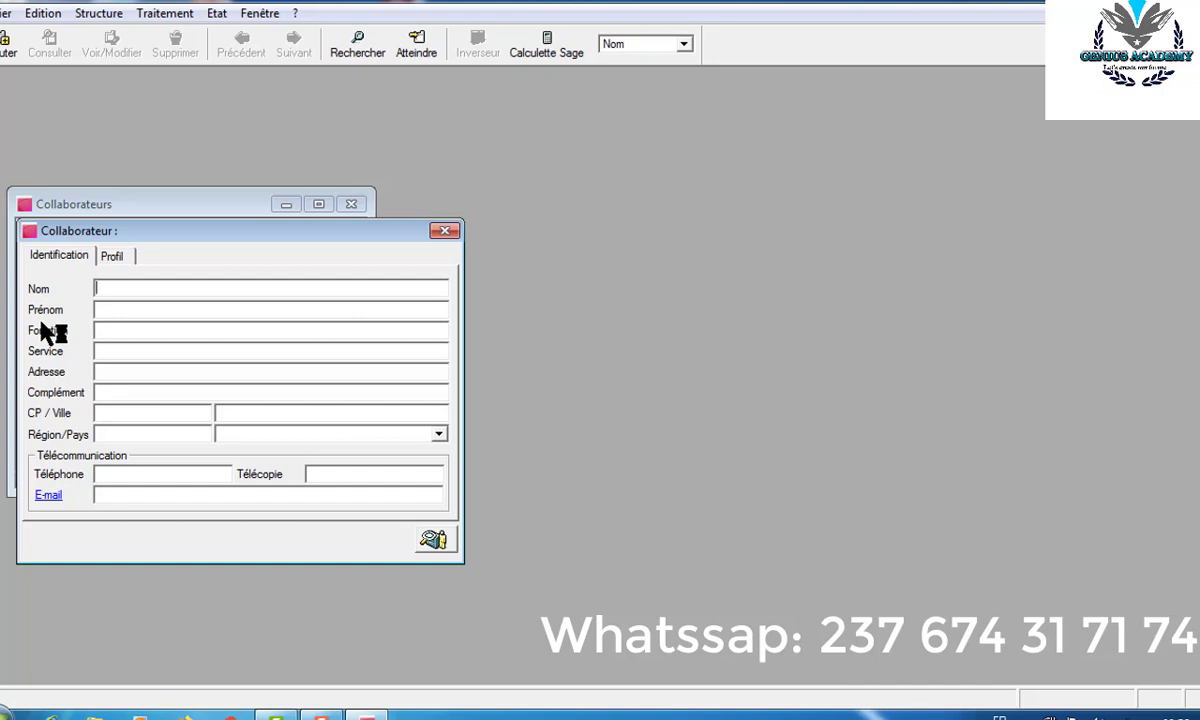
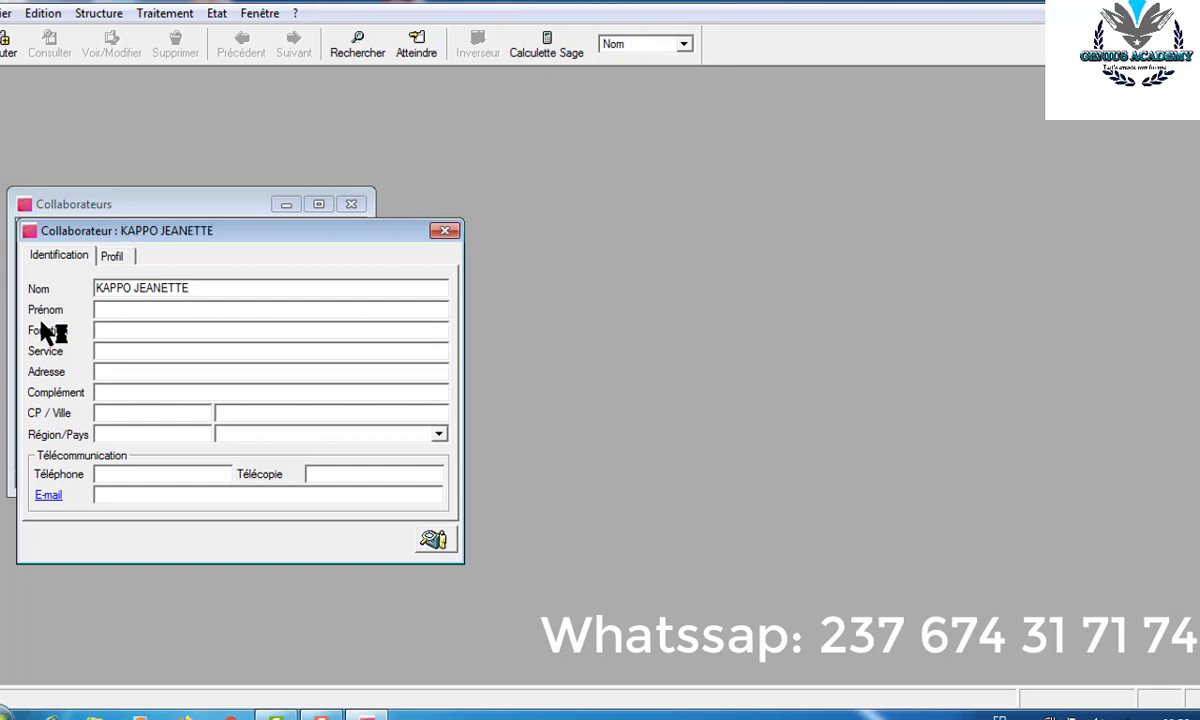
{"action": "key", "text": "Tab"}
{"action": "key", "text": "Tab"}
{"action": "type", "text": "RESPONSABLE CO"}
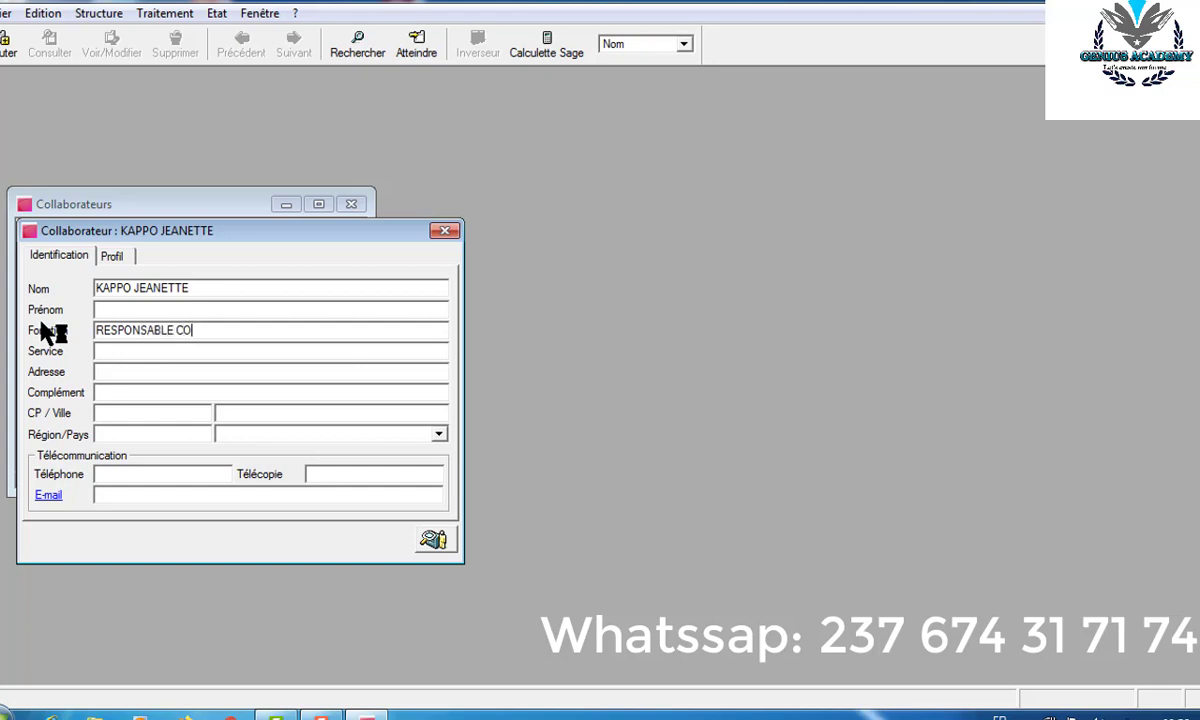
{"action": "type", "text": "MMERCI"}
{"action": "key", "text": "BackSpace"}
{"action": "key", "text": "BackSpace"}
{"action": "key", "text": "BackSpace"}
{"action": "key", "text": "BackSpace"}
{"action": "key", "text": "BackSpace"}
{"action": "key", "text": "BackSpace"}
{"action": "key", "text": "BackSpace"}
{"action": "key", "text": "BackSpace"}
{"action": "key", "text": "BackSpace"}
{"action": "type", "text": "MARKETIN"}
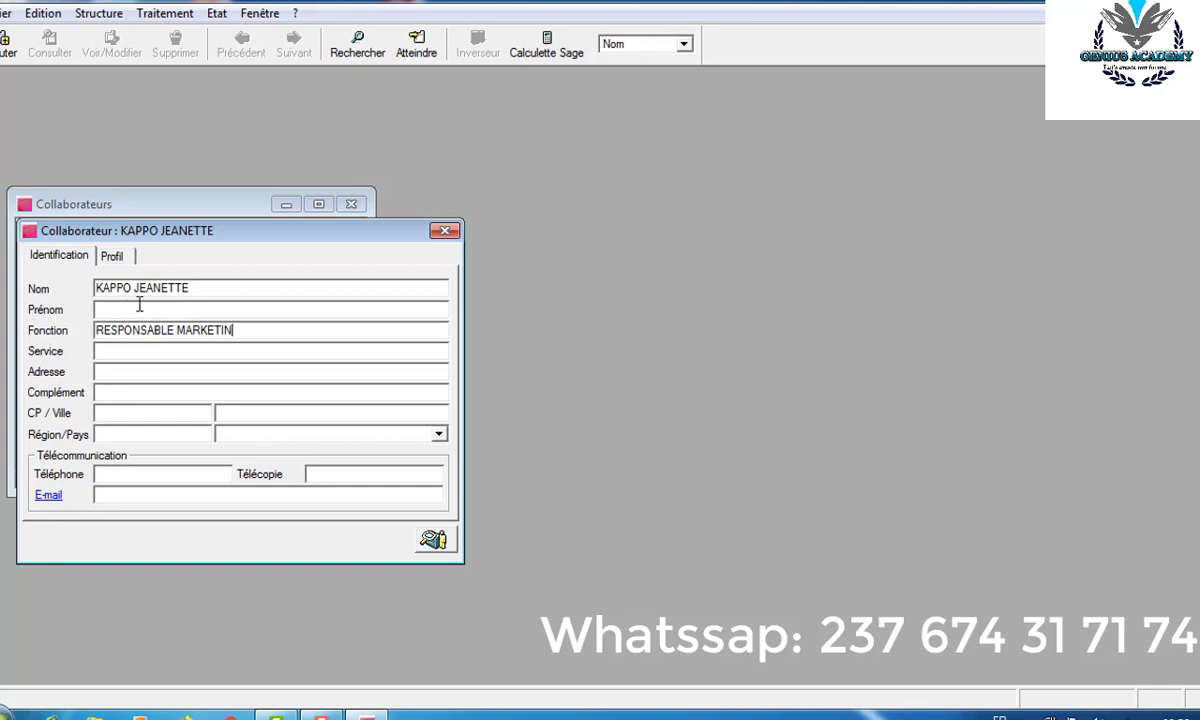
- Move the collaborator's first name from Nom into the Prénom field
{"action": "left_click_drag", "start_coordinate": [188, 287], "coordinate": [137, 293]}
{"action": "key", "text": "ctrl+c"}
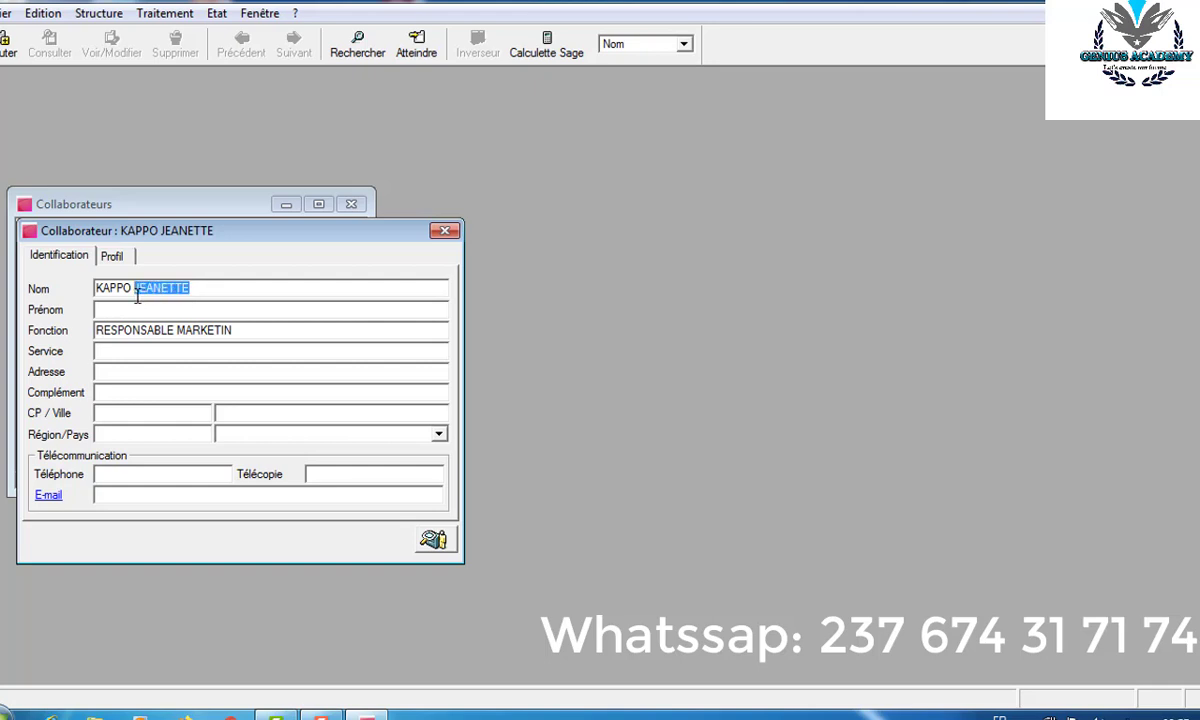
{"action": "left_click", "coordinate": [125, 310]}
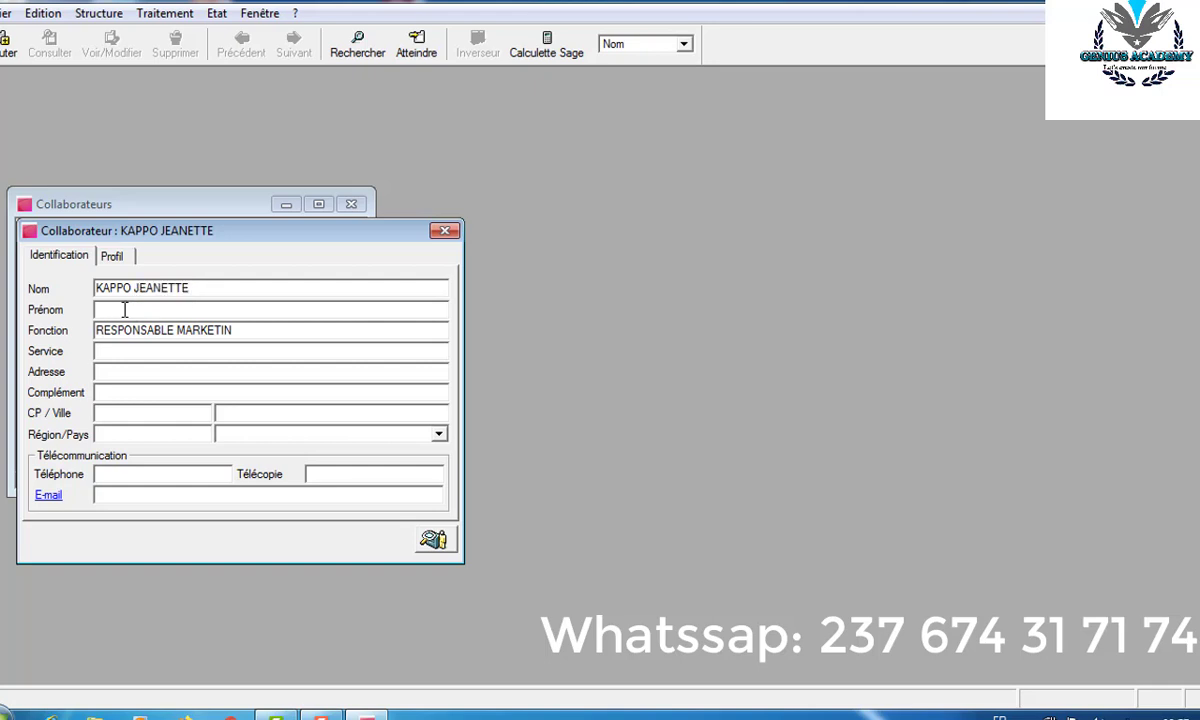
{"action": "key", "text": "ctrl+v"}
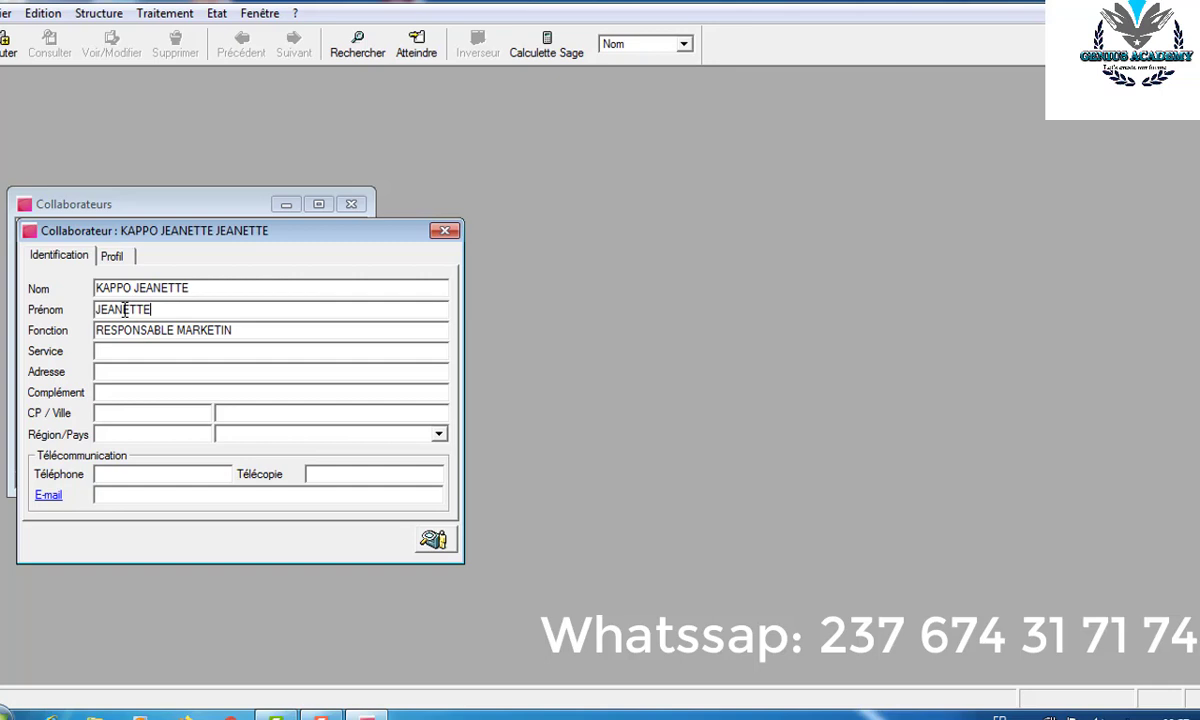
{"action": "left_click", "coordinate": [191, 288]}
{"action": "key", "text": "BackSpace"}
{"action": "key", "text": "BackSpace"}
{"action": "key", "text": "BackSpace"}
{"action": "key", "text": "BackSpace"}
{"action": "key", "text": "BackSpace"}
{"action": "key", "text": "BackSpace"}
{"action": "key", "text": "BackSpace"}
{"action": "key", "text": "BackSpace"}
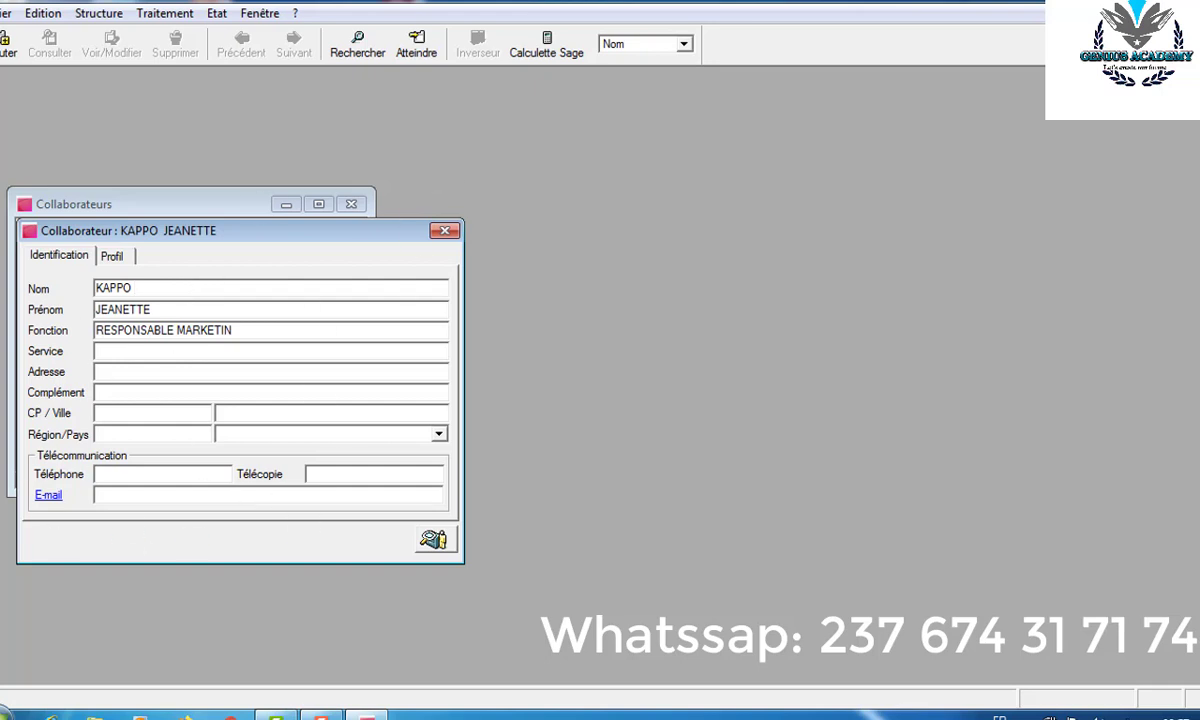
- Save the collaborator, close the blank form and dismiss the missing-name warning
{"action": "key", "text": "Return"}
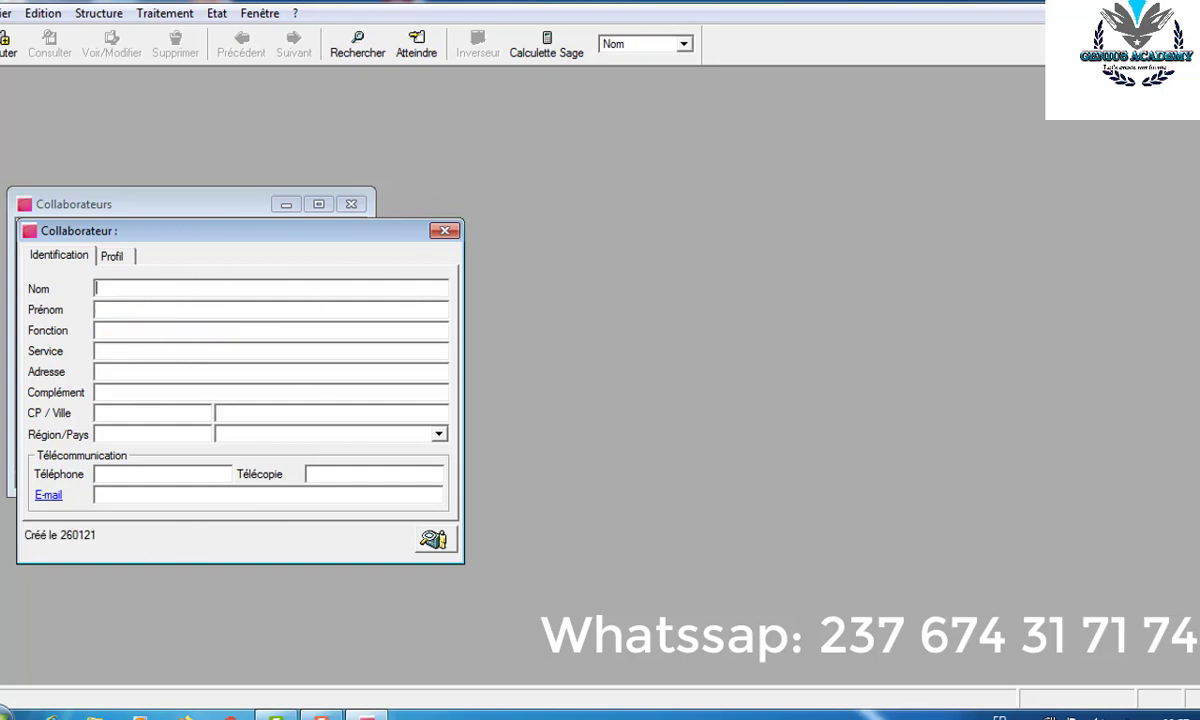
{"action": "left_click", "coordinate": [440, 233]}
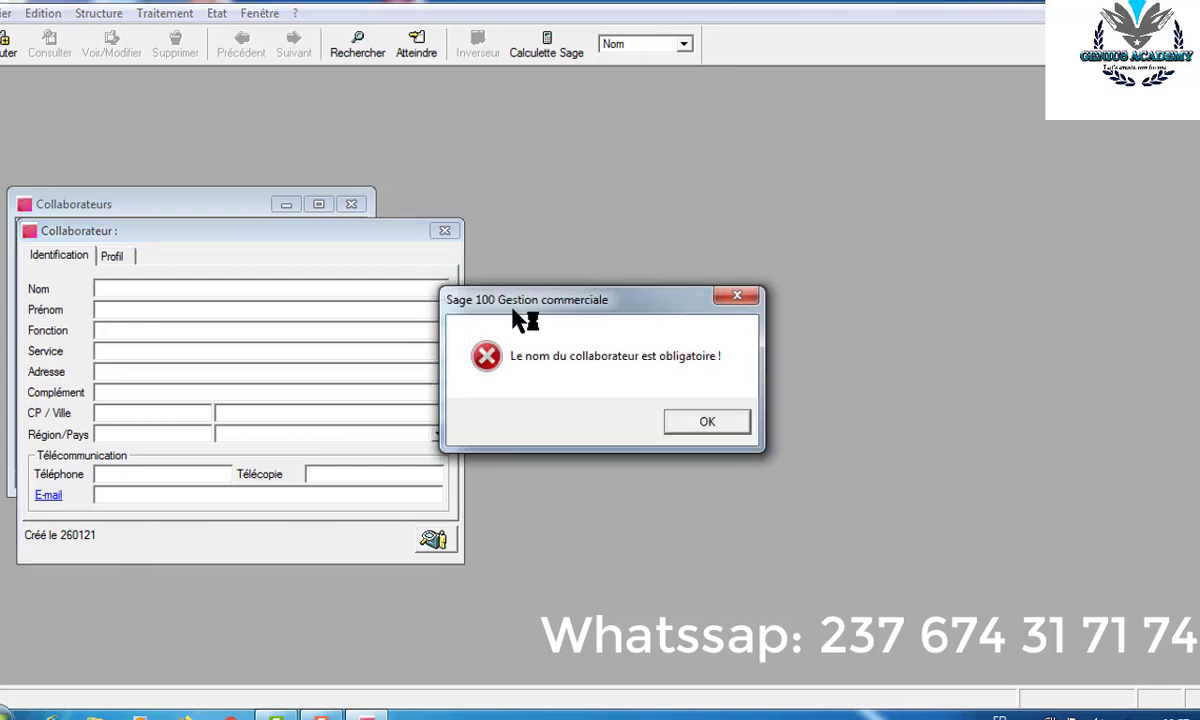
{"action": "key", "text": "Return"}
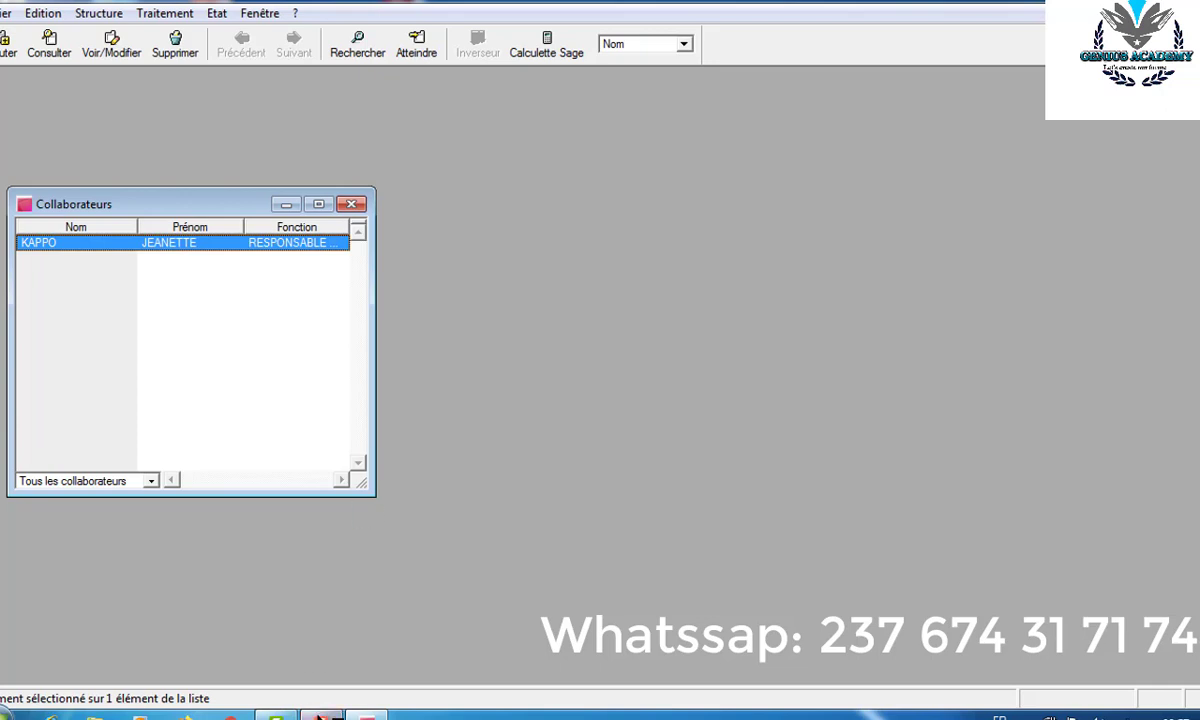
{"action": "left_click", "coordinate": [321, 716]}
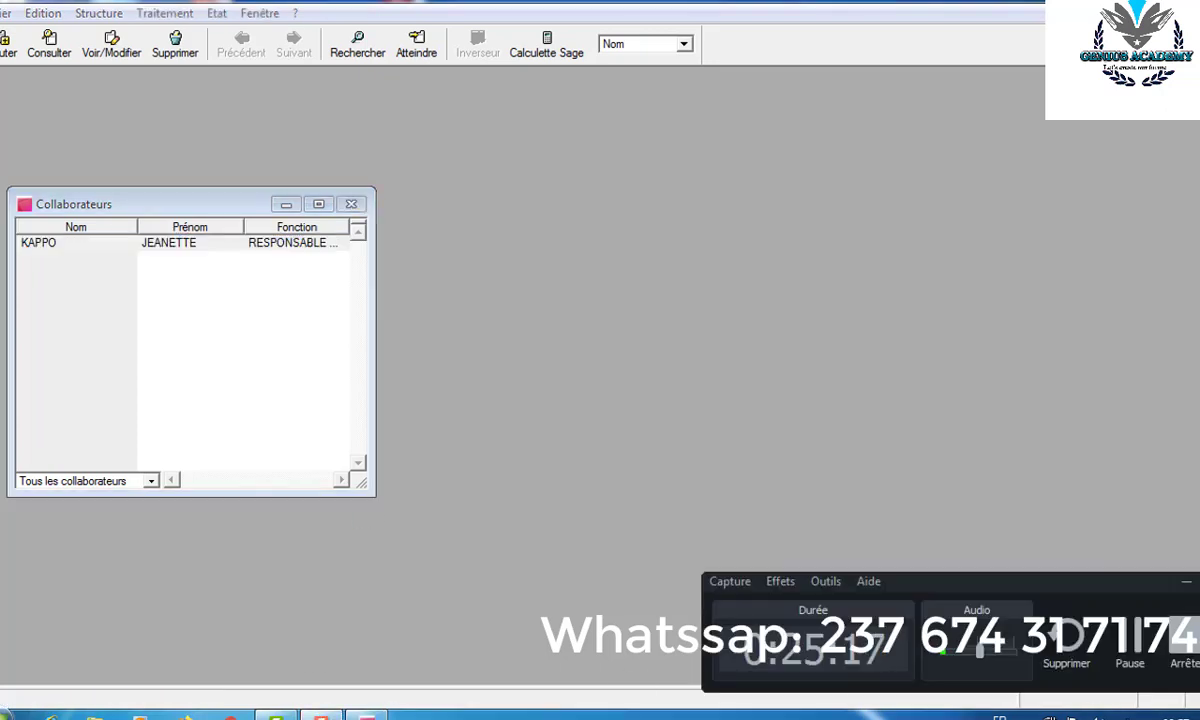